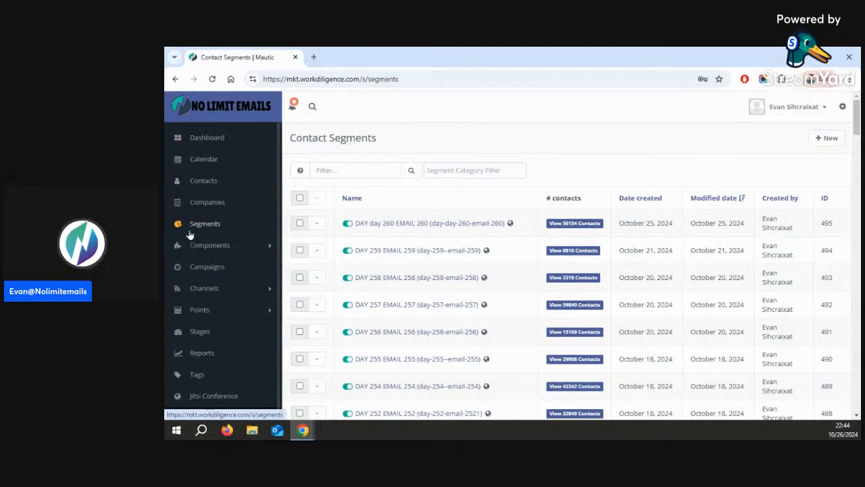
left_click(831, 139)
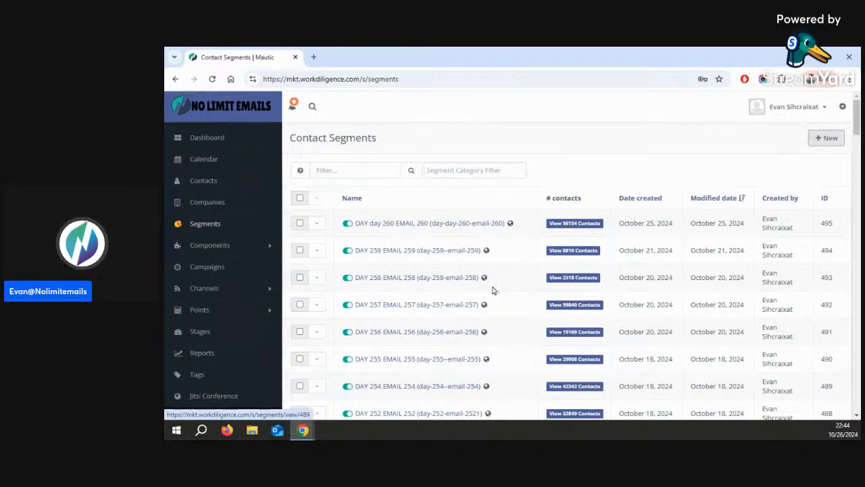
left_click(376, 203)
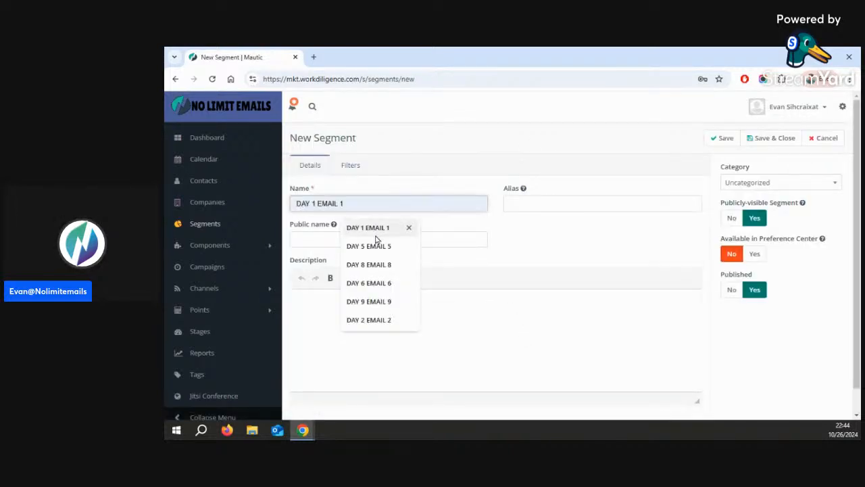
left_click(205, 223)
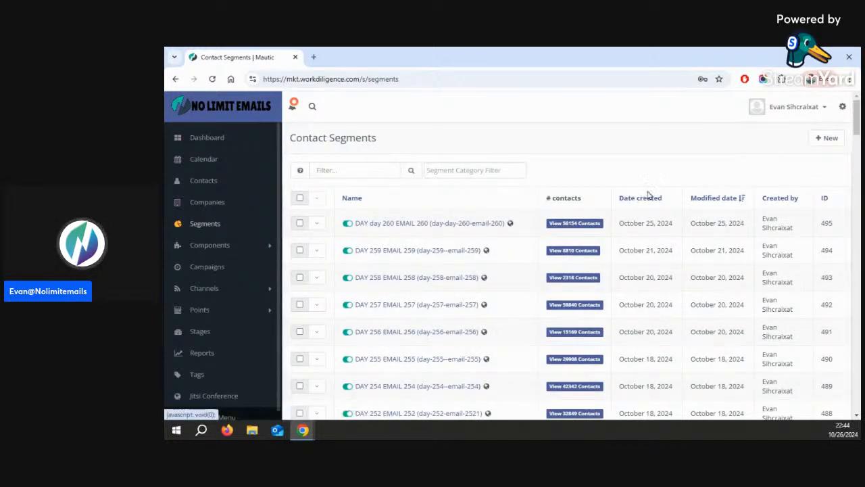
double_click(822, 223)
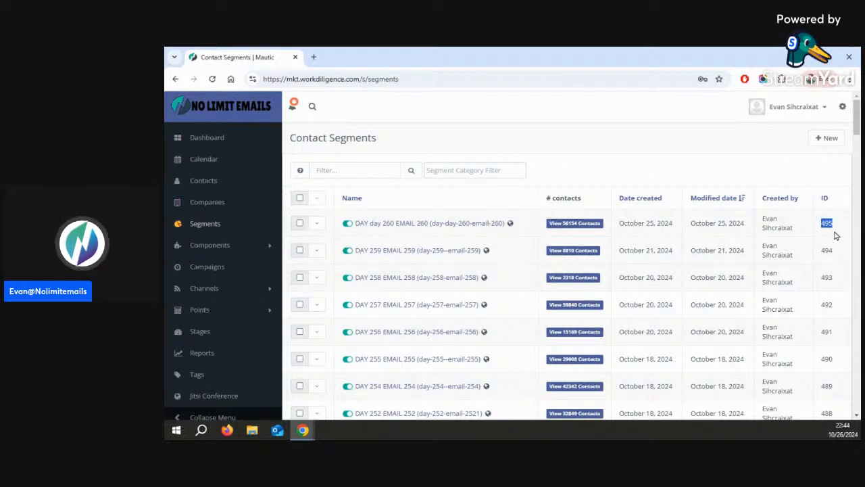
Start a new contact segment and name it DAY 261 EMAIL 261.
left_click(832, 140)
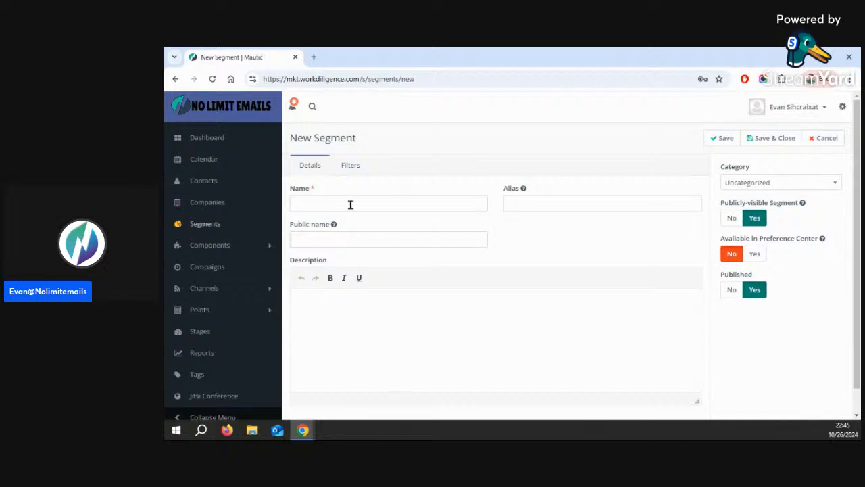
left_click(350, 204)
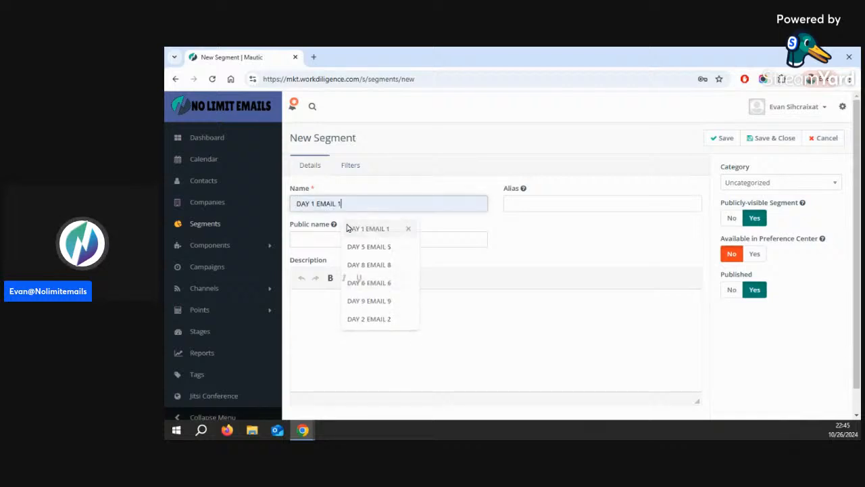
left_click(352, 226)
left_click(312, 204)
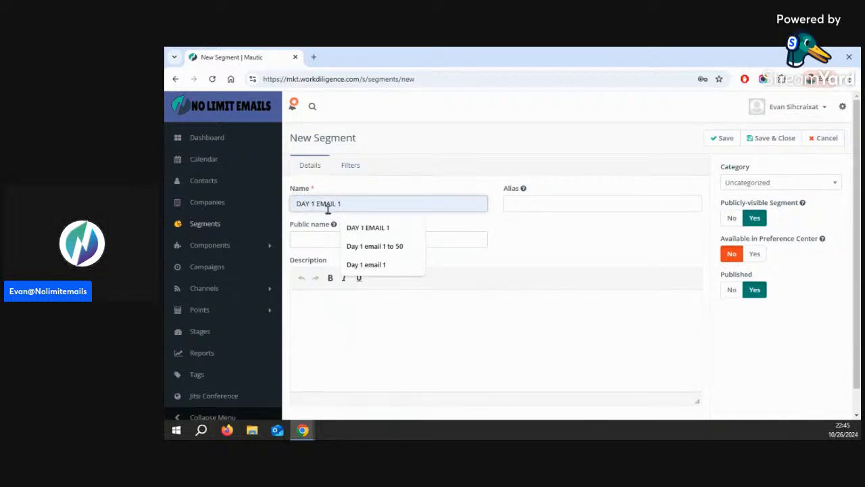
key("BackSpace")
type("26")
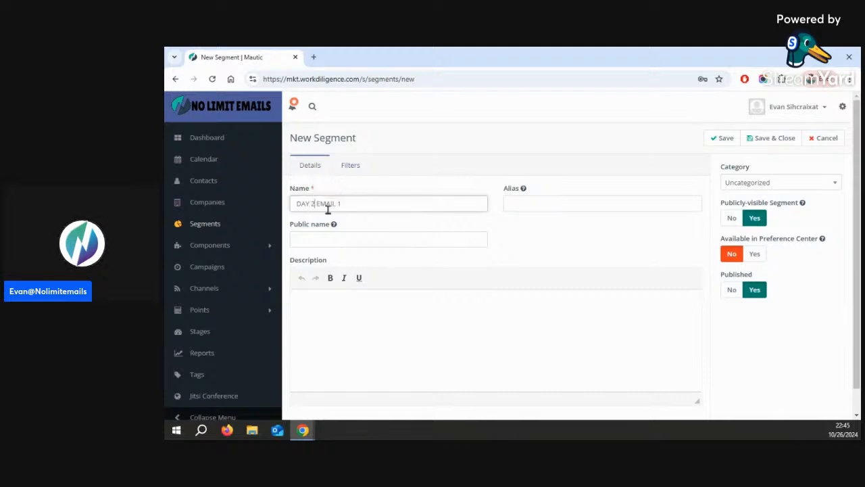
type("2")
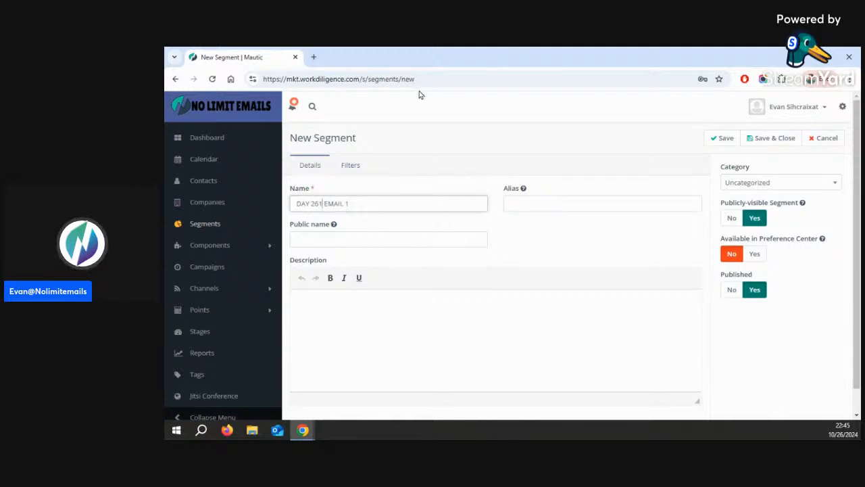
left_click(363, 202)
type("26")
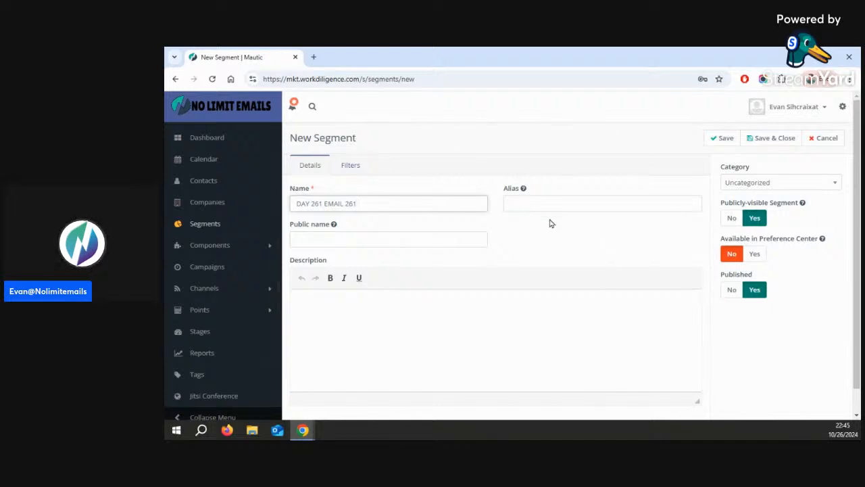
Try to save and close the new segment with Published and Publicly-visible Segment both set to Yes.
left_click(730, 291)
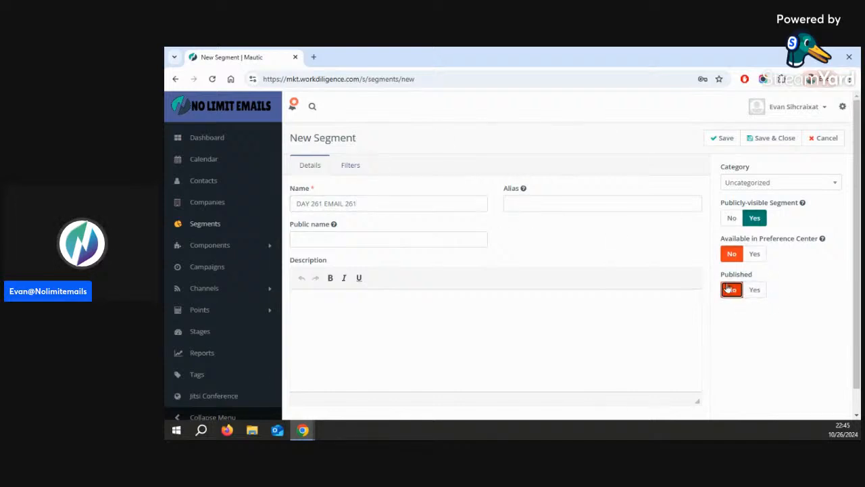
left_click(754, 291)
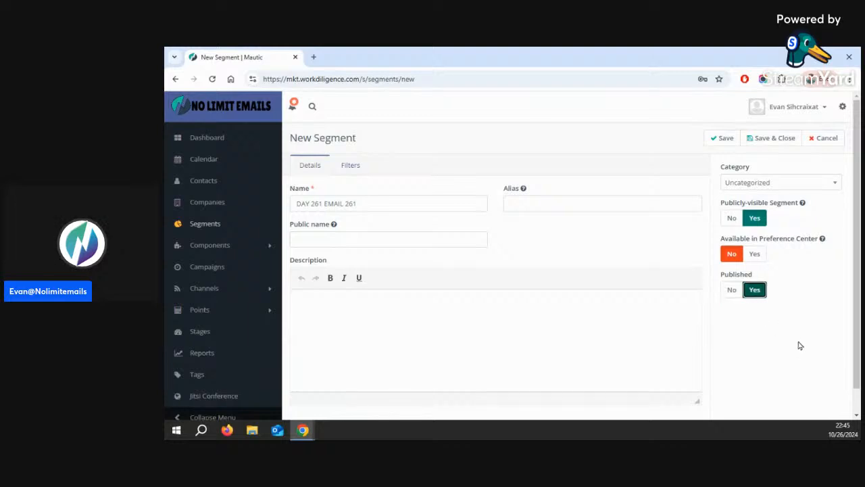
left_click(732, 217)
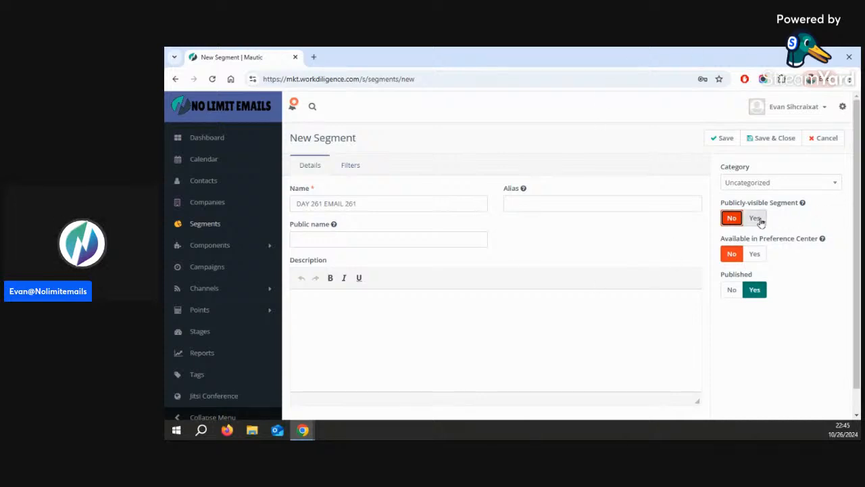
left_click(757, 219)
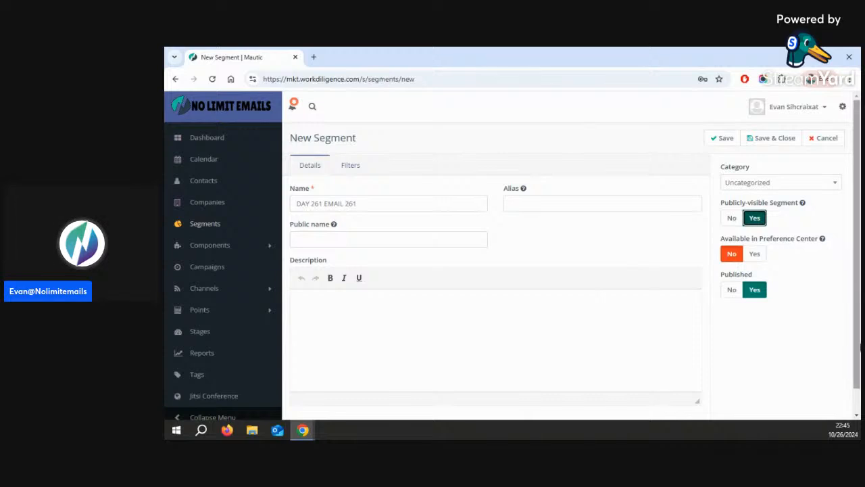
left_click(775, 138)
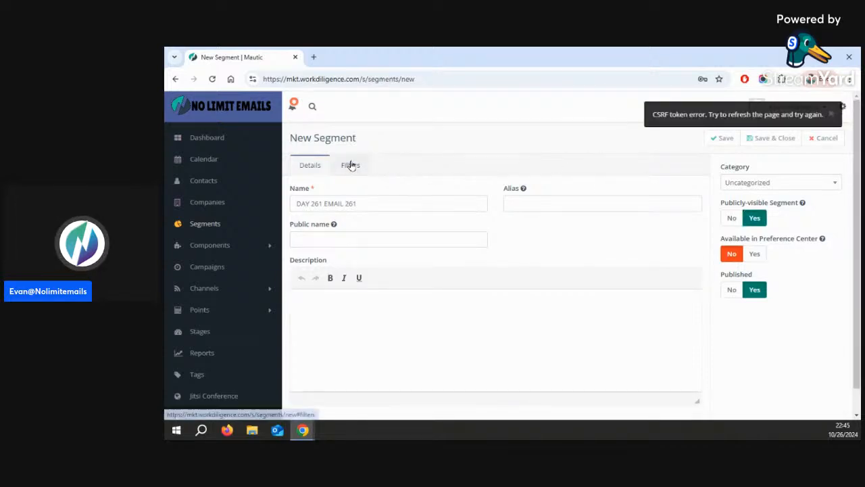
Copy the full segment name from the unsaved form and reload the page.
triple_click(385, 203)
right_click(340, 204)
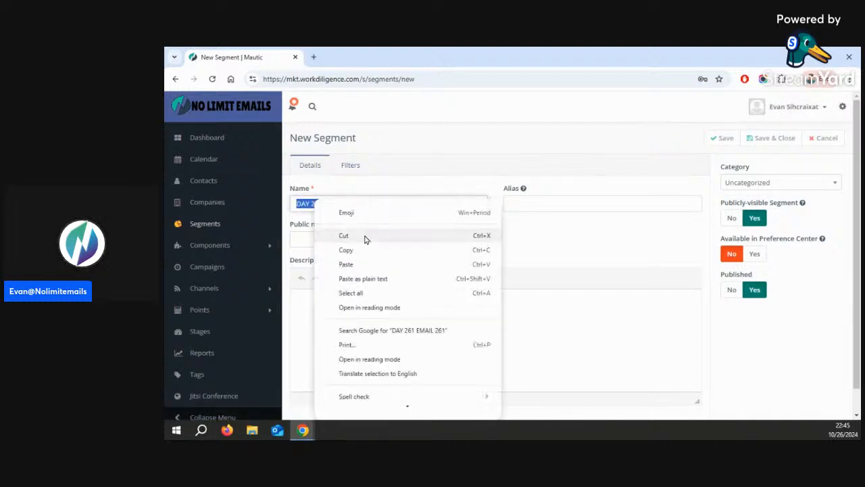
left_click(362, 250)
left_click(213, 79)
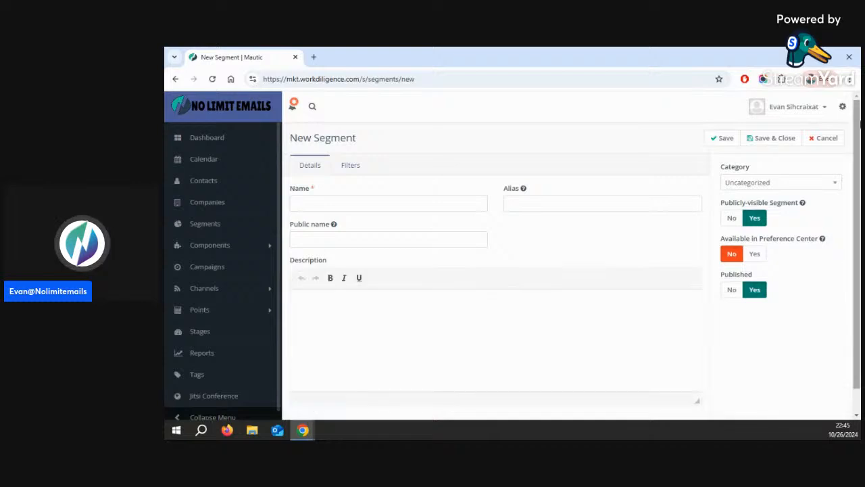
Log out of the account and log back in with the prefilled credentials, choosing to stay logged in.
left_click(823, 108)
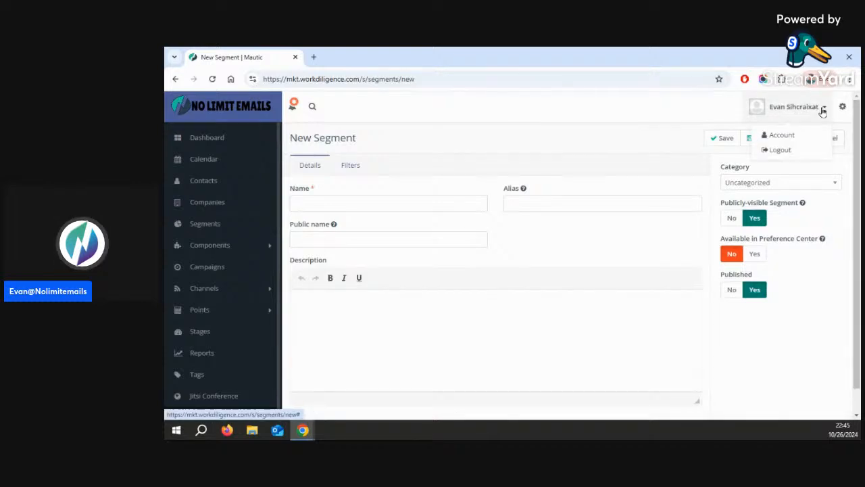
left_click(778, 148)
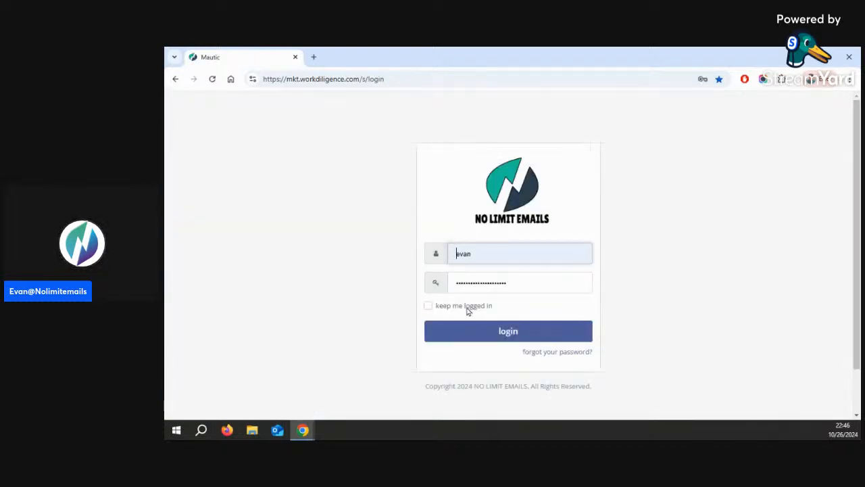
left_click(472, 305)
left_click(520, 336)
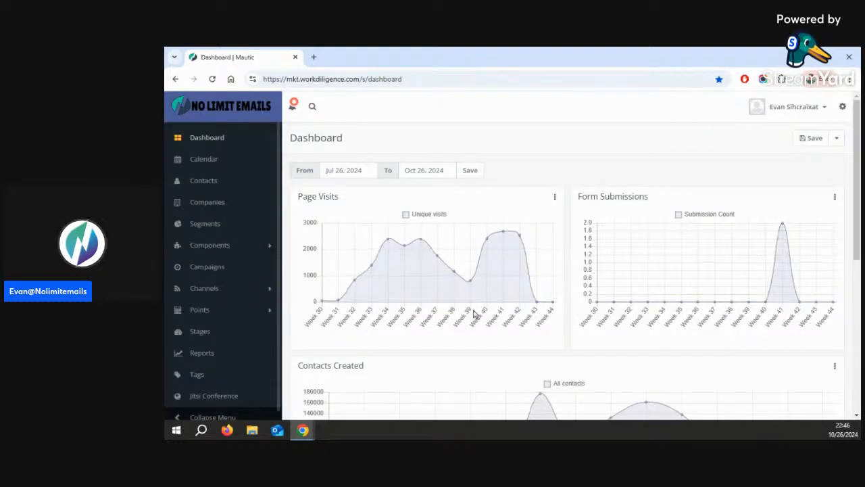
Create a new contact segment with the copied name DAY 261 EMAIL 261, then save and close it.
left_click(213, 226)
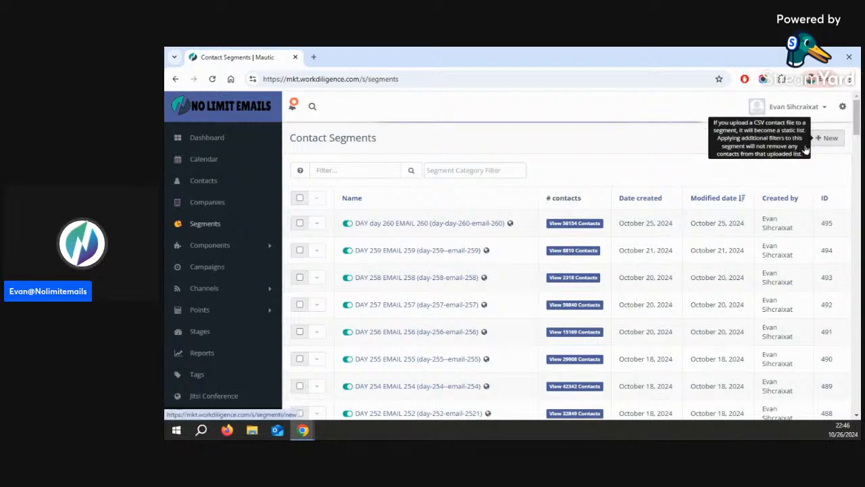
left_click(815, 139)
right_click(376, 204)
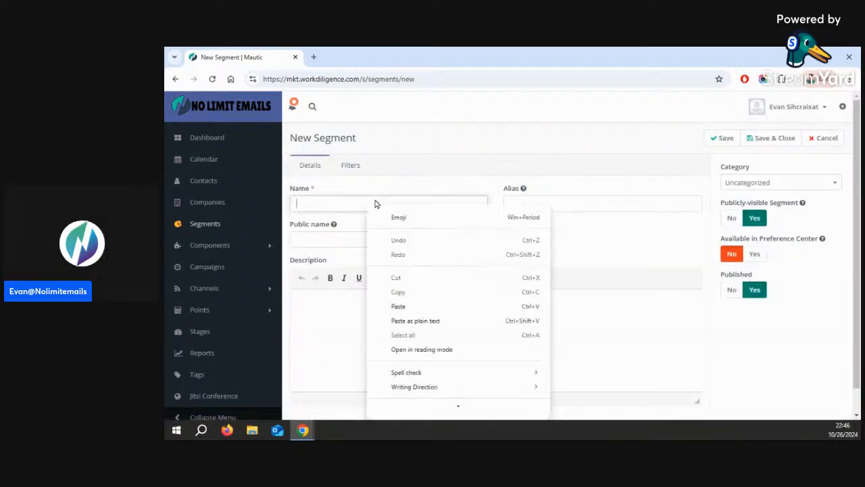
left_click(413, 306)
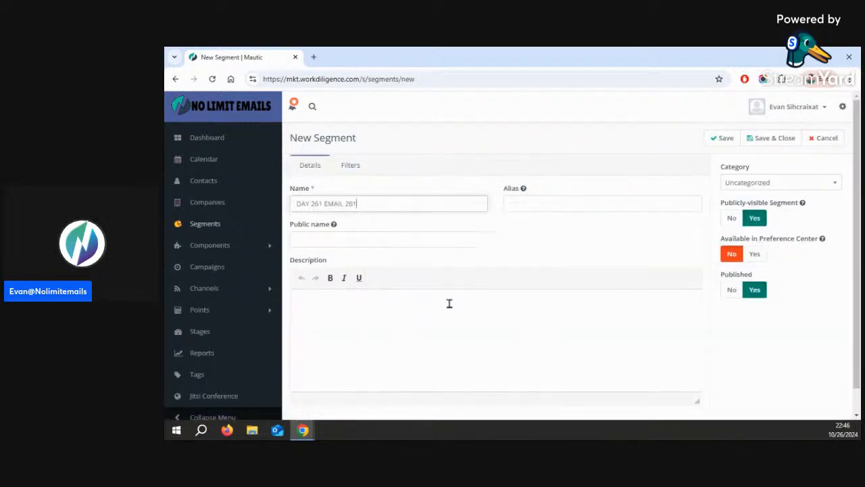
left_click(781, 141)
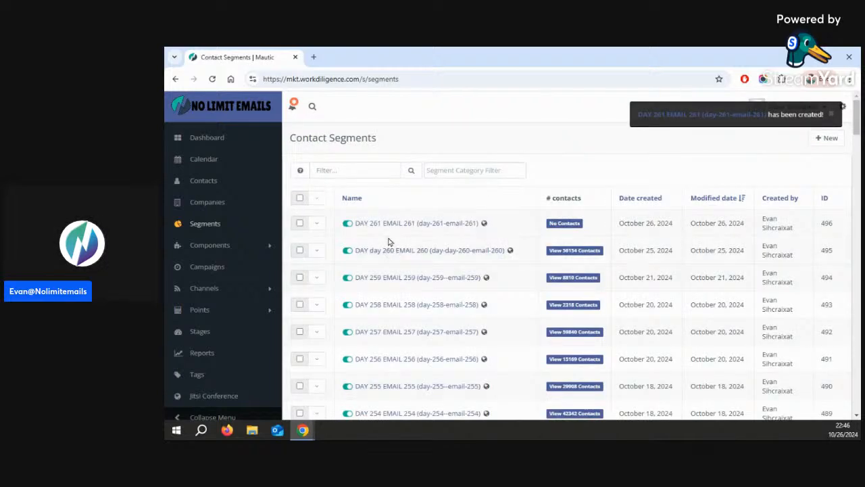
Start a contact import and upload the file C3 906 emails Part3.csv.
left_click(220, 188)
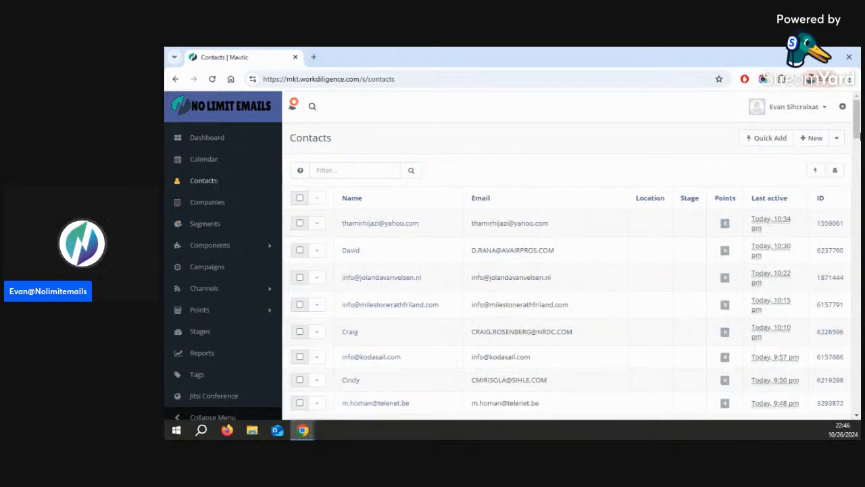
left_click(836, 138)
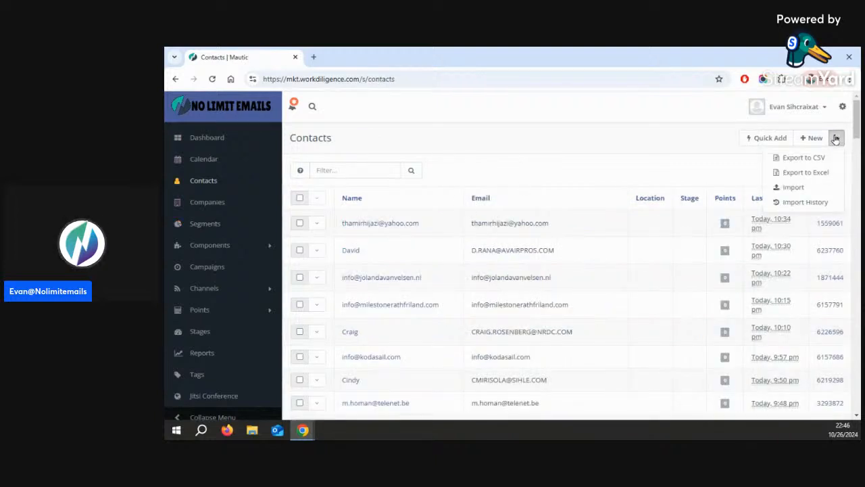
left_click(795, 187)
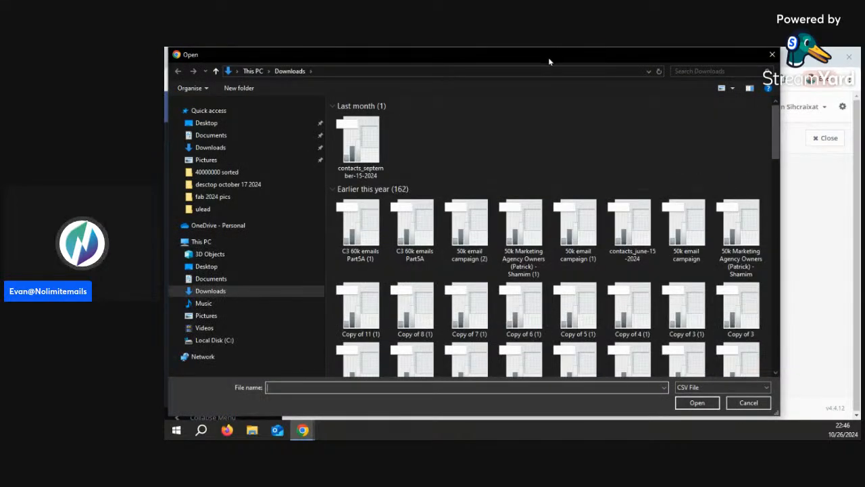
left_click_drag(549, 61, 165, 88)
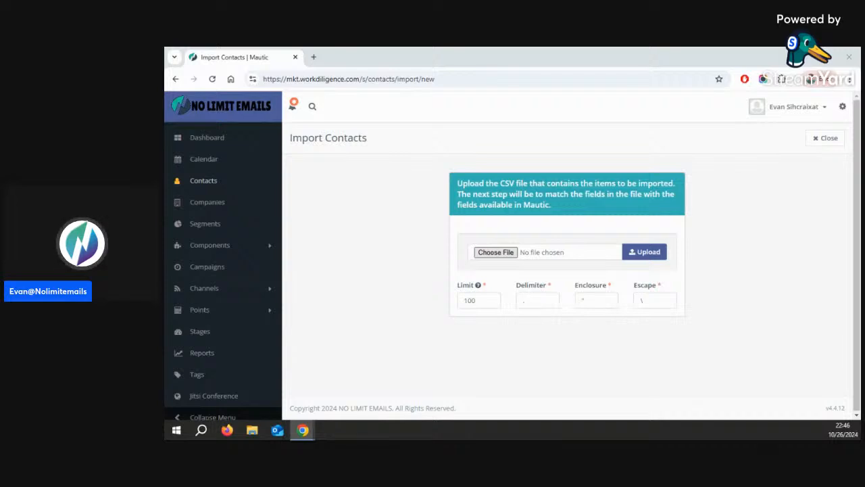
key("Return")
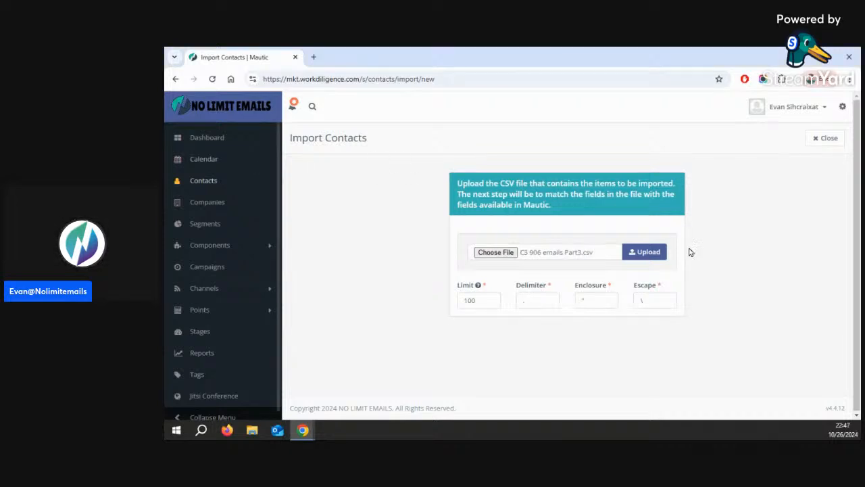
left_click(653, 252)
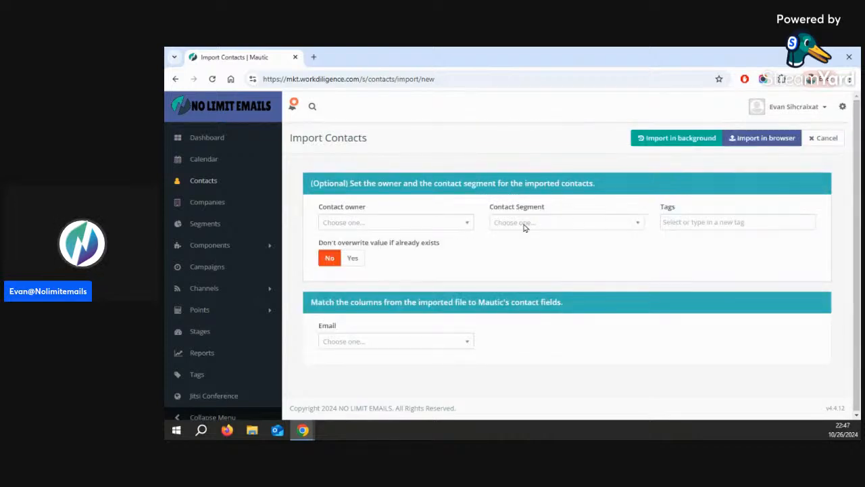
Assign the imported contacts to the logged-in user as contact owner and to the segment DAY 261 EMAIL 261.
left_click(465, 223)
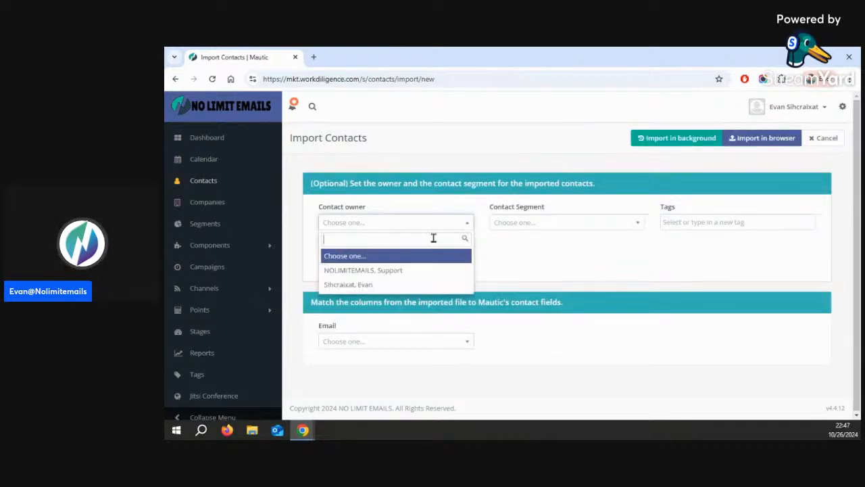
left_click(352, 287)
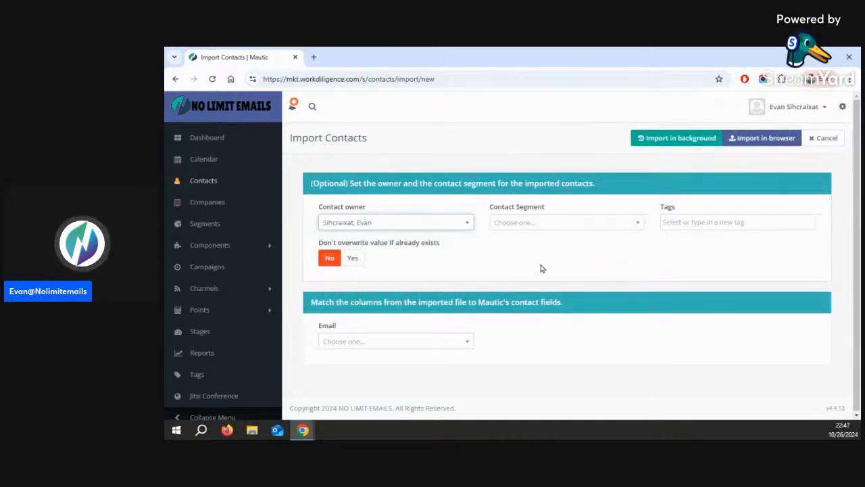
left_click(561, 228)
type("day")
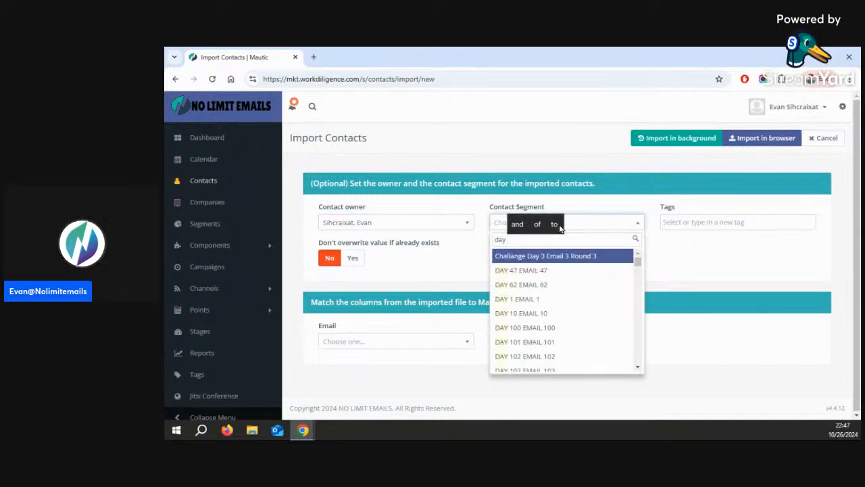
type(" 261")
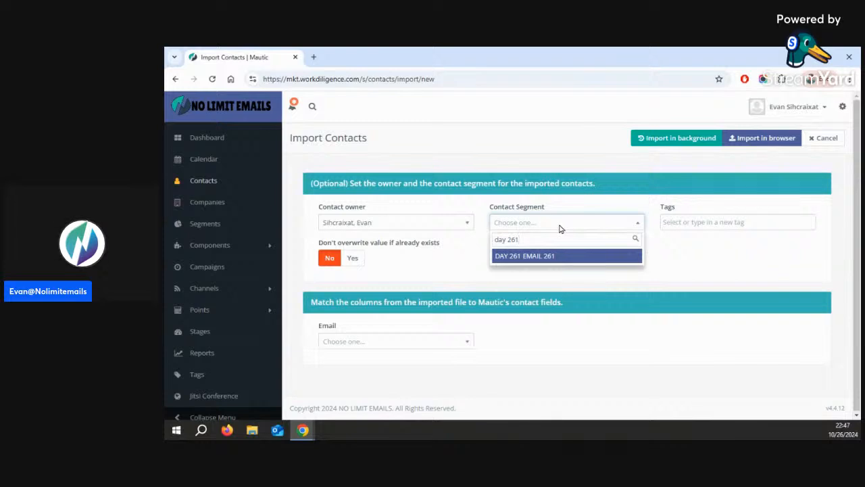
left_click(534, 257)
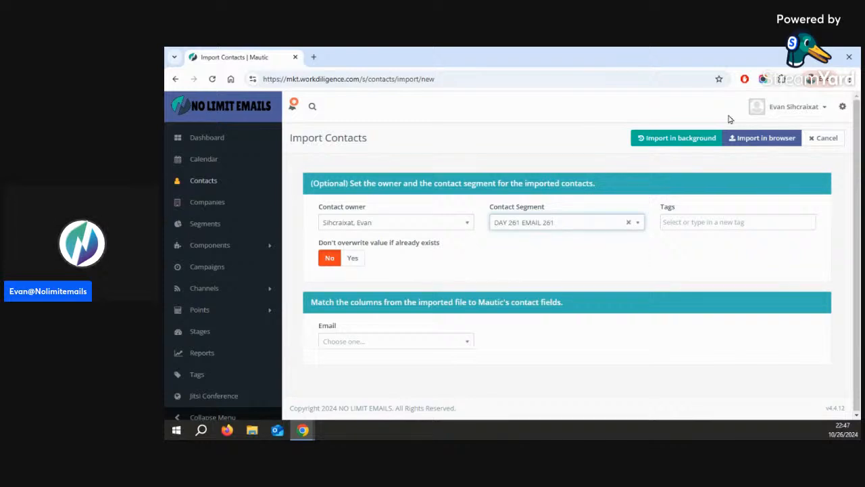
Match the file's Email column to the contact Email field and run the import in the browser.
left_click(408, 341)
scroll(681, 360, "down", 2)
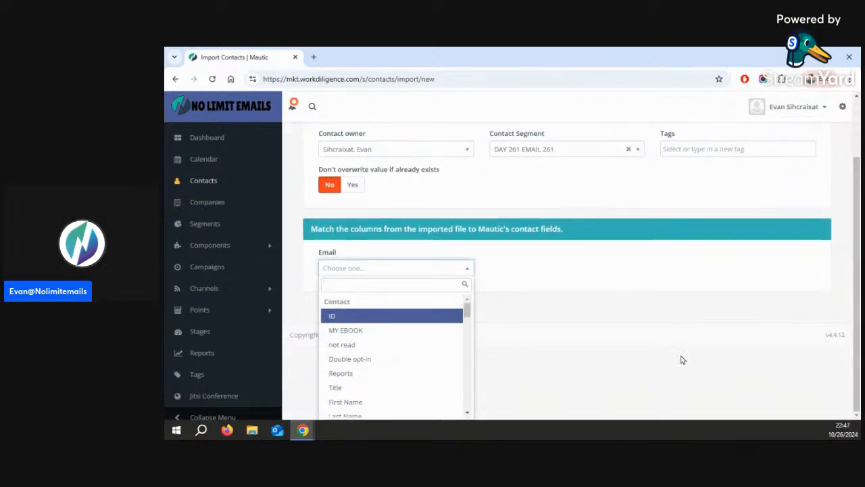
left_click_drag(467, 312, 469, 334)
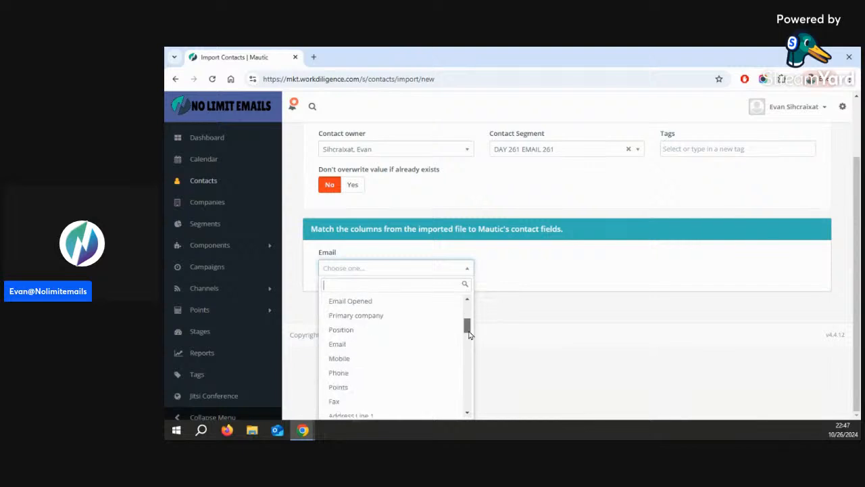
left_click(411, 344)
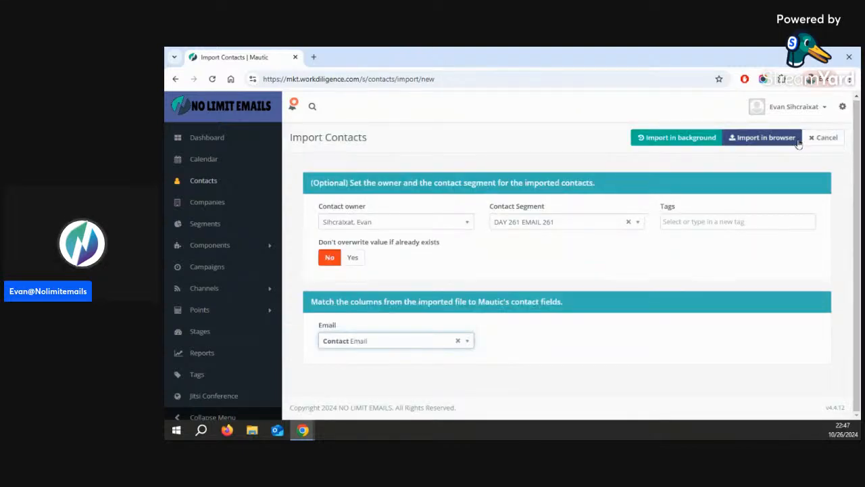
left_click(771, 139)
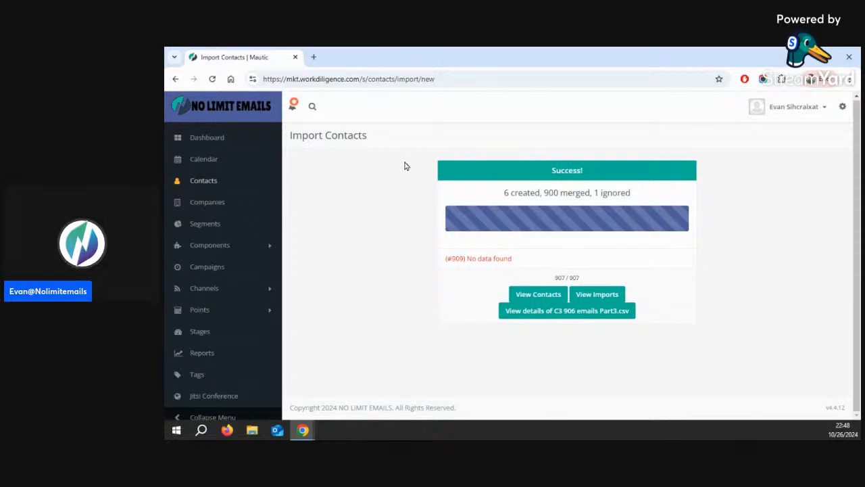
Check the contact count of DAY 261 EMAIL 261 in the contact segments list.
left_click(207, 226)
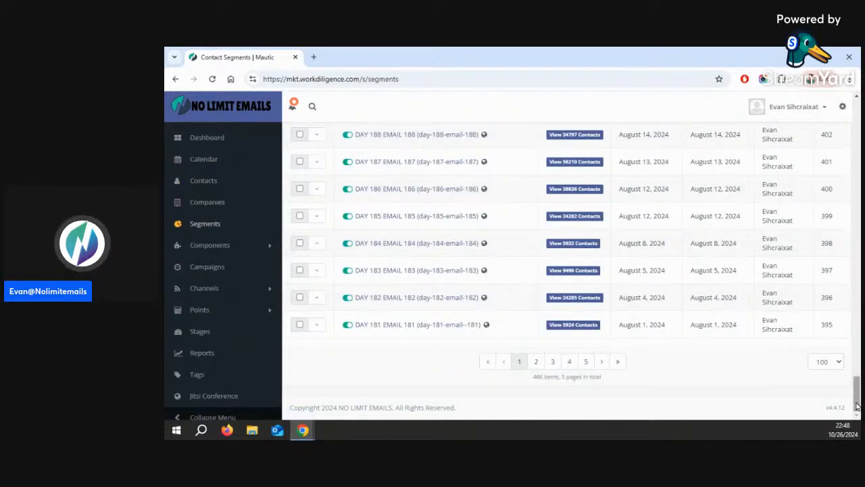
left_click_drag(857, 389, 849, 113)
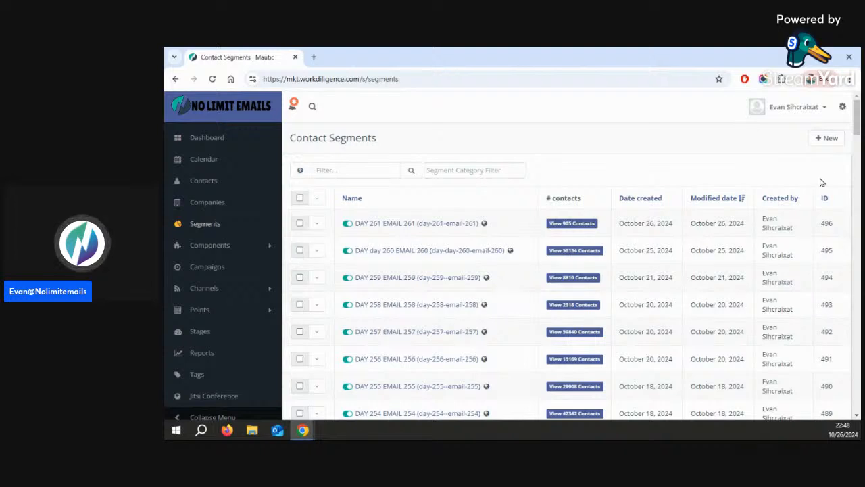
Start another contact import and upload the file C3 9502emails Part5.csv.
left_click(202, 181)
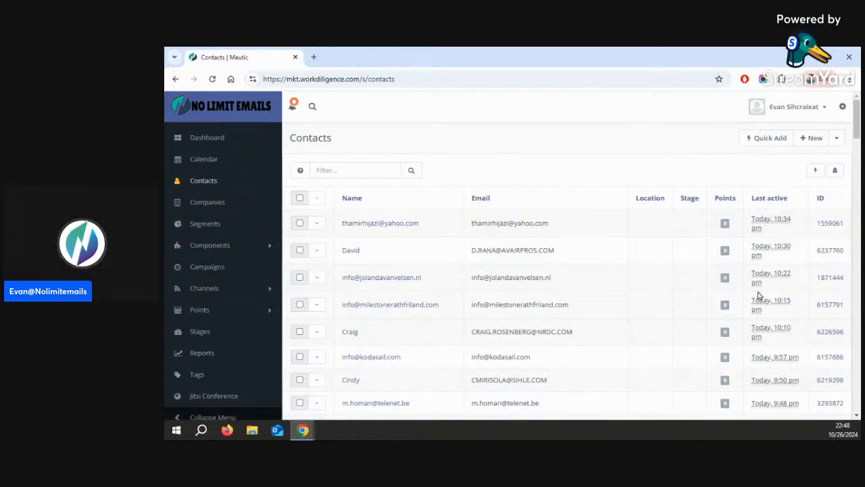
left_click(837, 138)
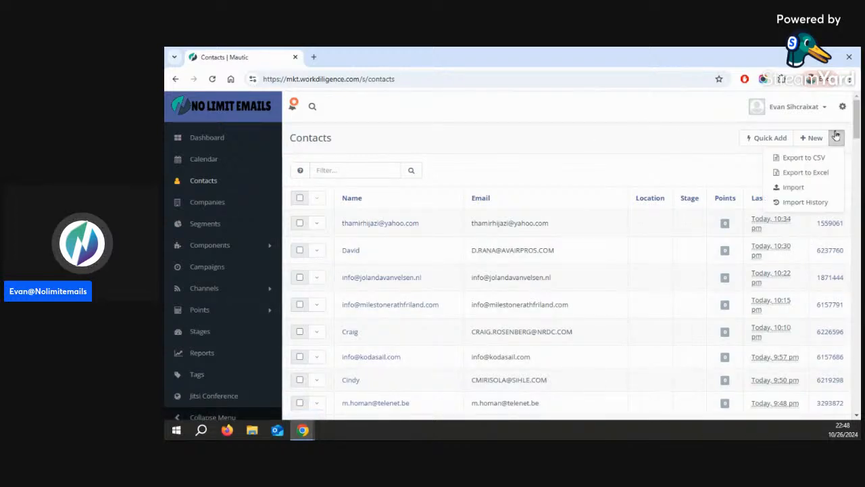
left_click(791, 189)
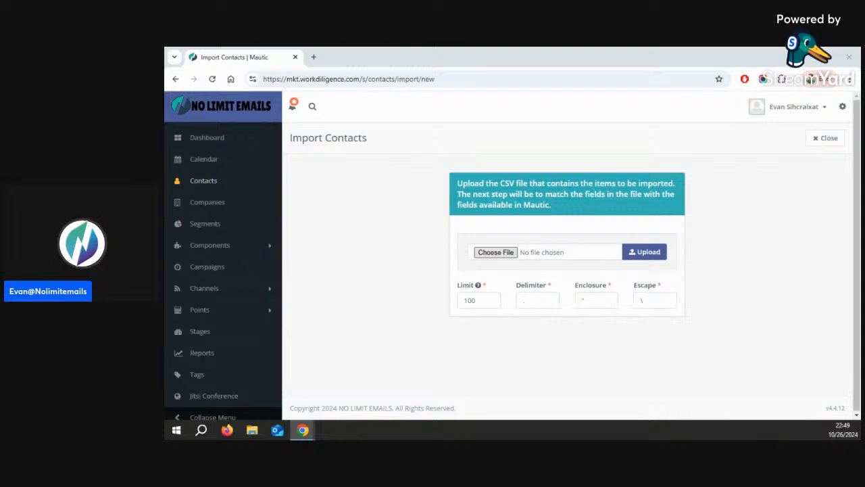
double_click(391, 160)
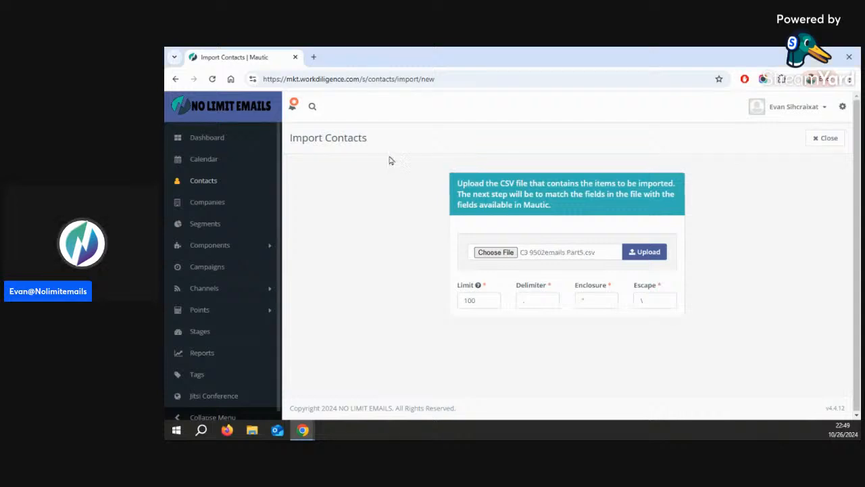
left_click(645, 251)
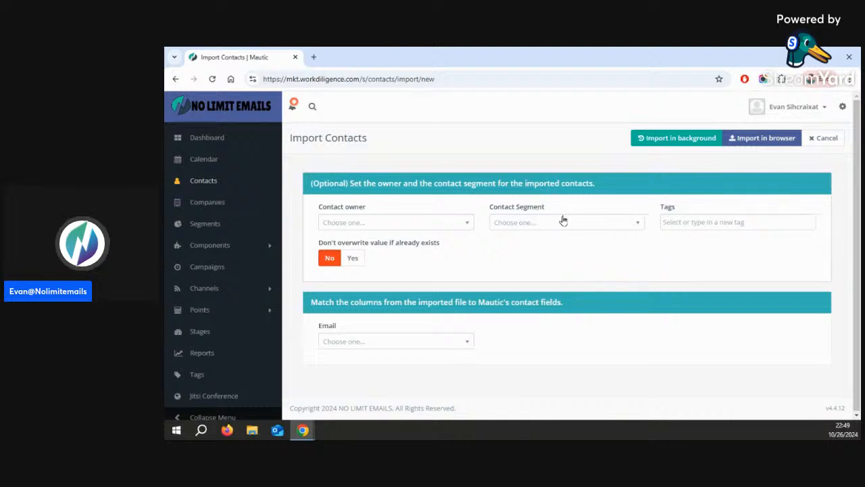
Set the logged-in user as contact owner and DAY 261 EMAIL 261 as the segment for the Part5 import.
left_click(464, 224)
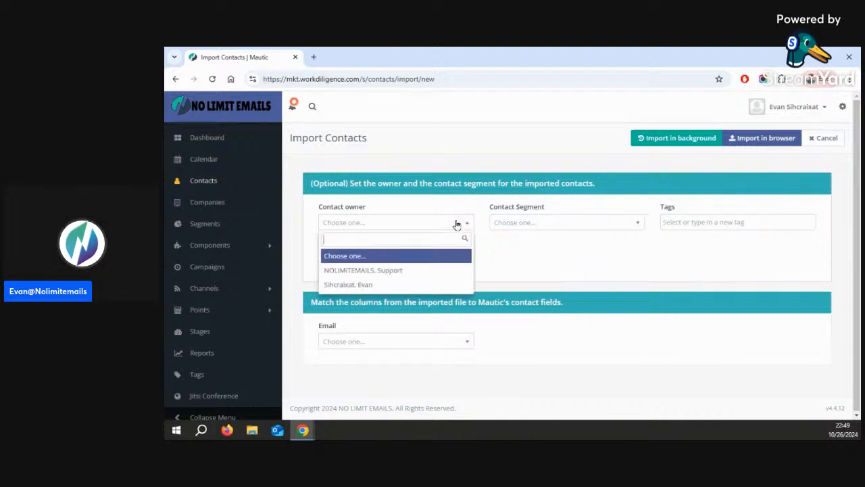
left_click(384, 284)
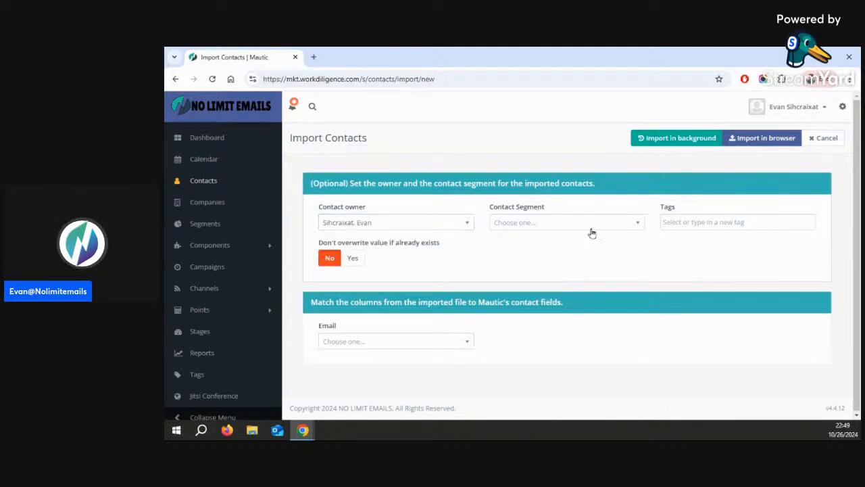
left_click(593, 225)
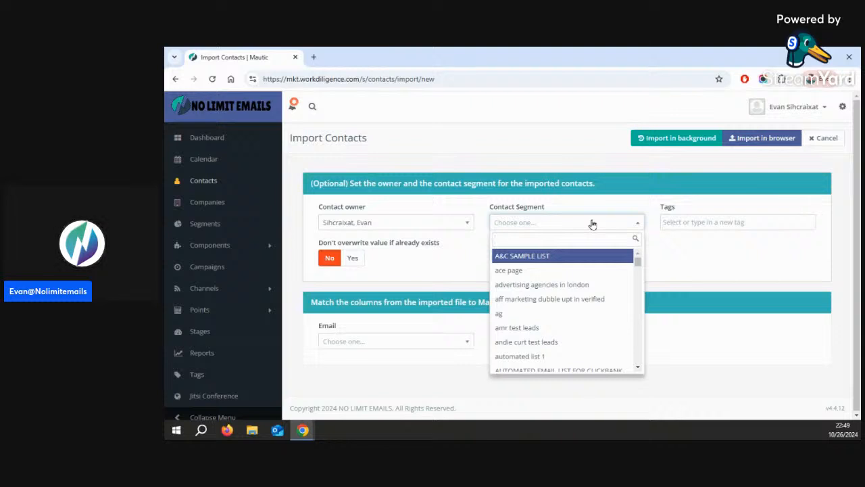
type("da")
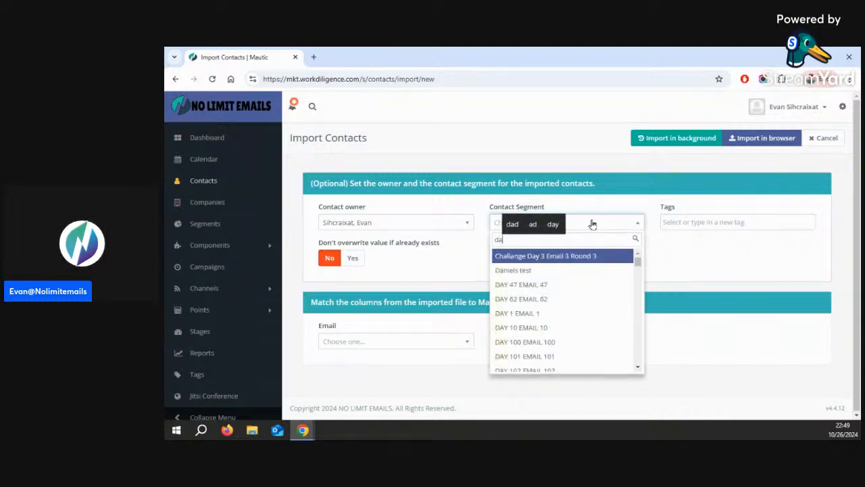
type("y 25")
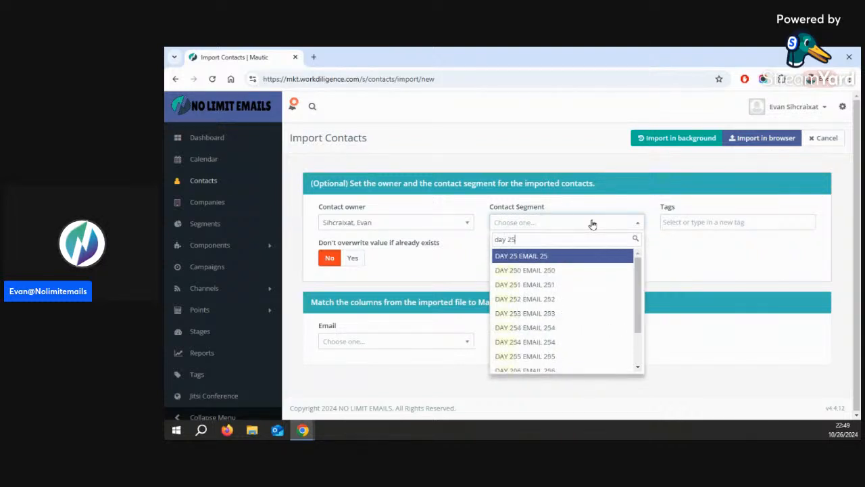
key("BackSpace")
type("61")
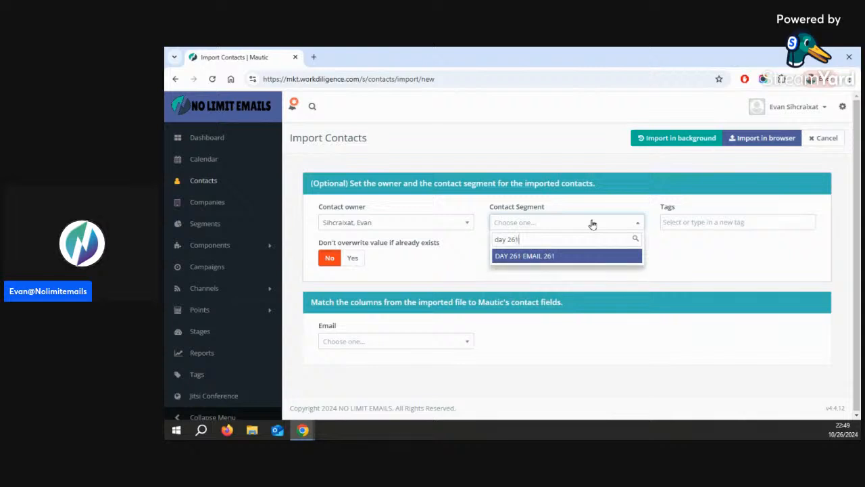
left_click(570, 262)
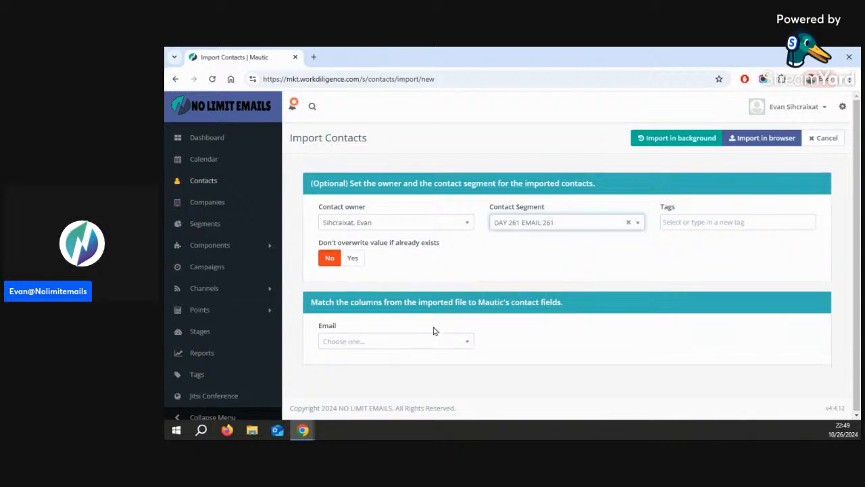
Map the Part5 file's Email column to the contact Email field and queue the import in the background.
left_click(443, 344)
scroll(460, 399, "down", 5)
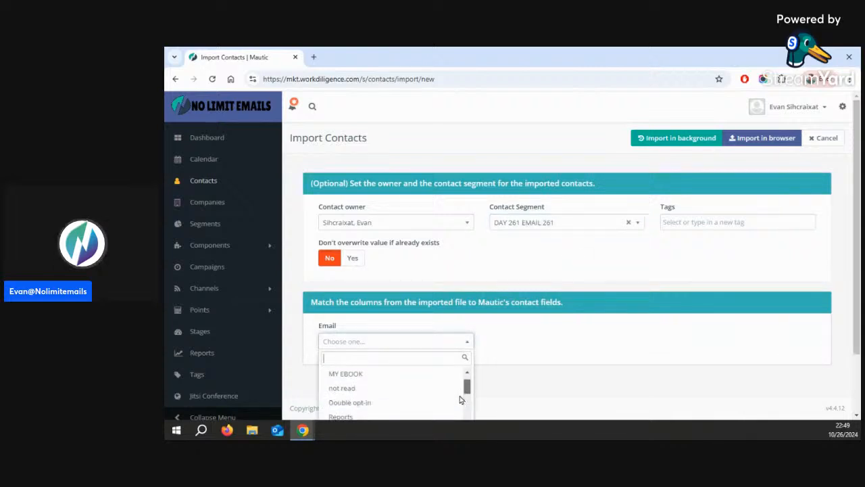
scroll(459, 409, "up", 3)
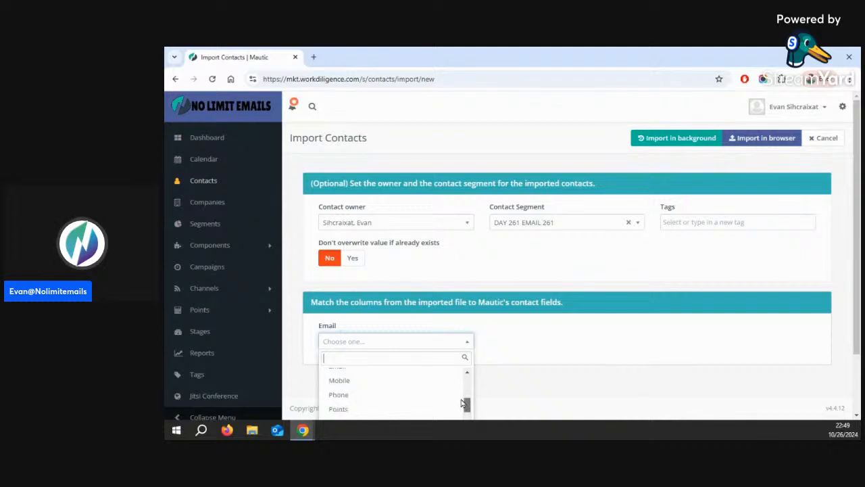
left_click(408, 387)
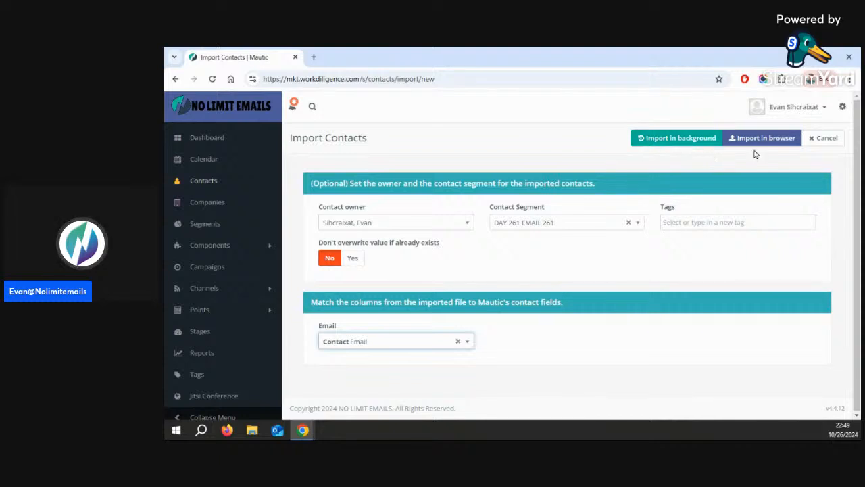
left_click(693, 142)
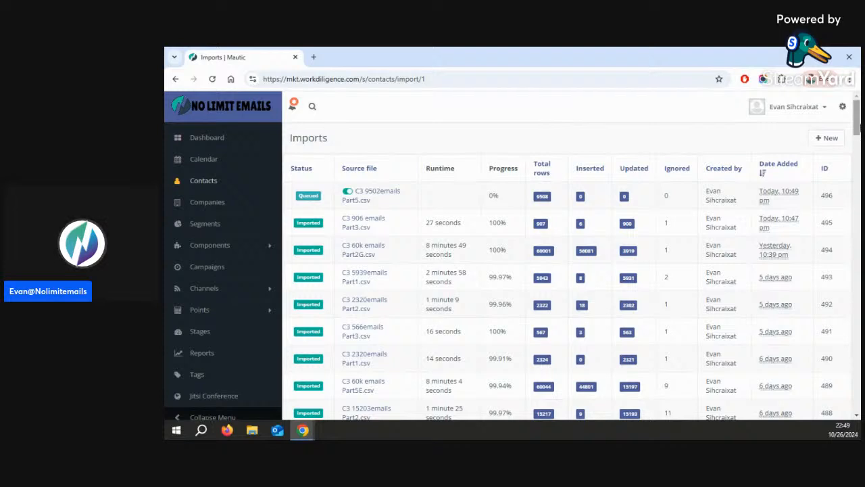
Review the imports list, reloading it to check the Part5 import's status, and check the contact count of segment DAY 261 EMAIL 261.
left_click_drag(857, 130, 857, 133)
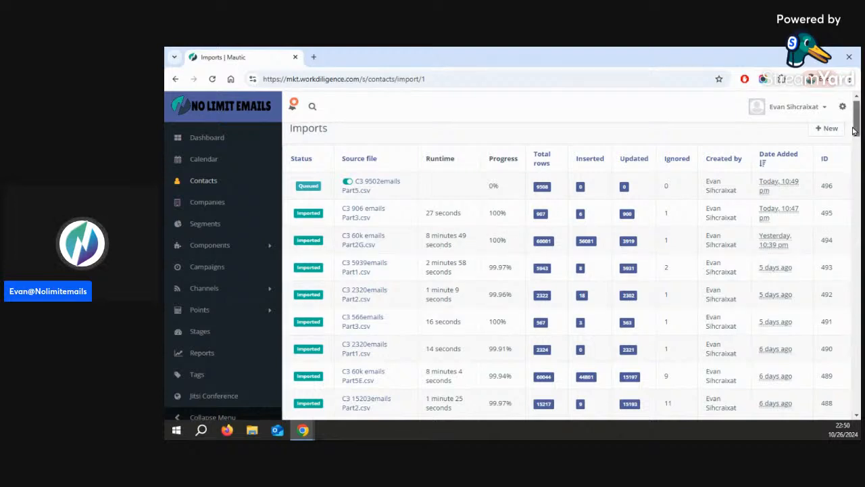
left_click_drag(854, 131, 858, 179)
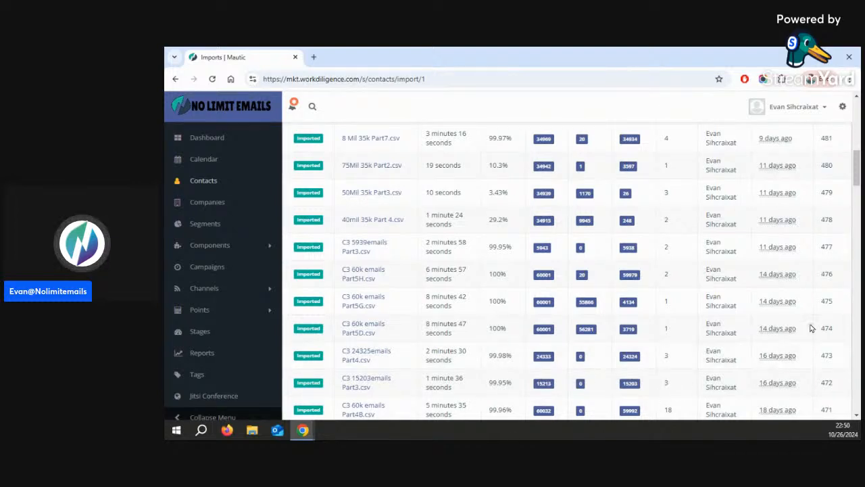
left_click_drag(856, 163, 857, 174)
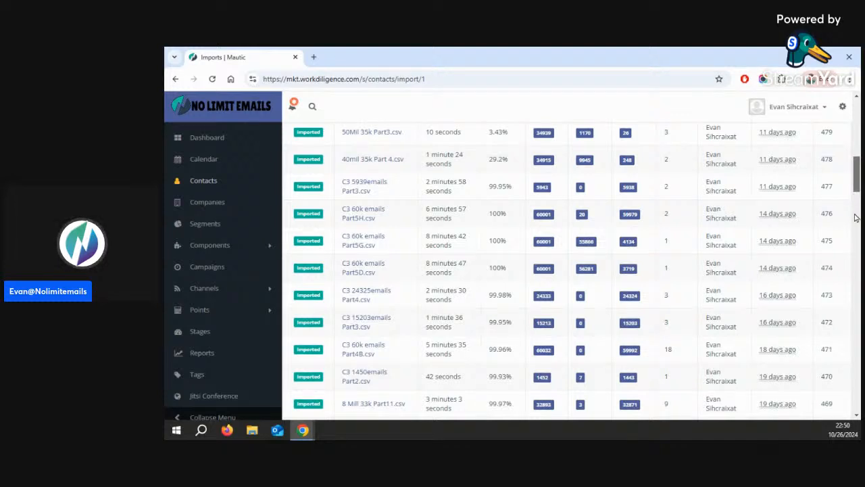
left_click_drag(857, 166, 851, 71)
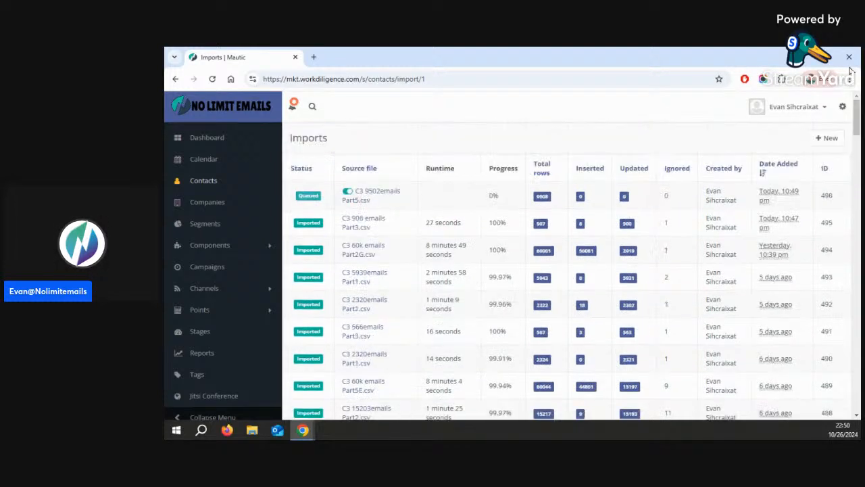
left_click(212, 81)
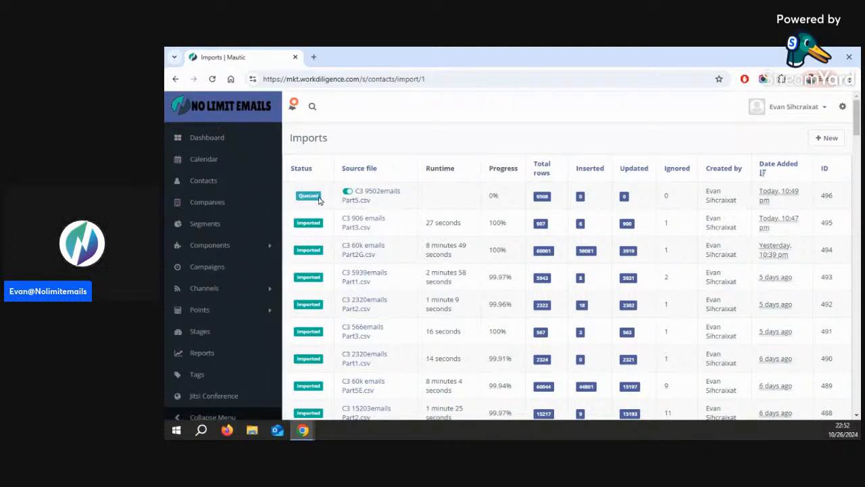
left_click(211, 80)
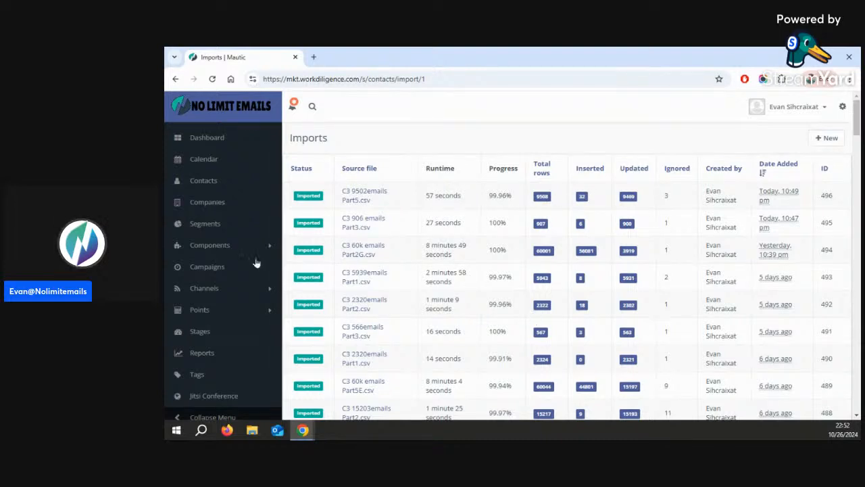
left_click(210, 226)
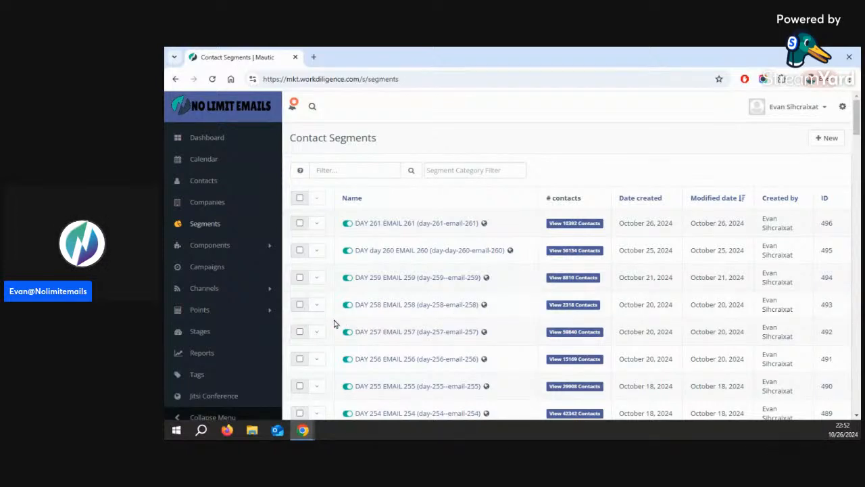
Start a new email in the Emails channel, choosing the segment email type.
left_click(205, 289)
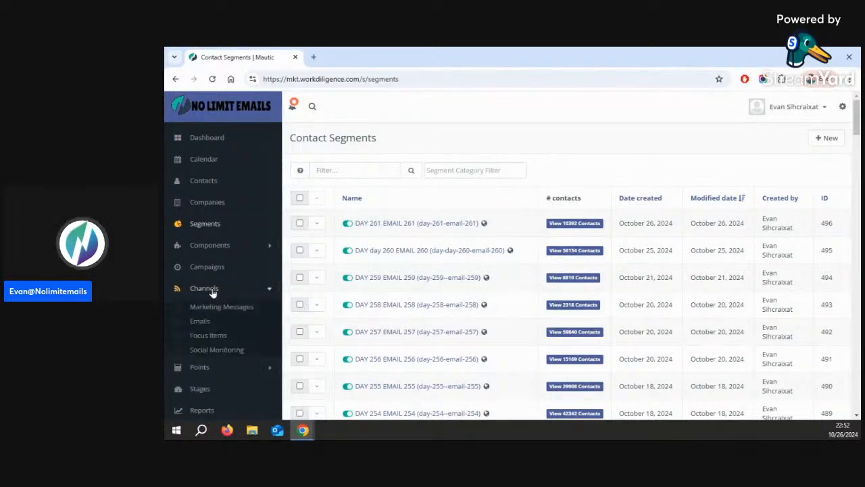
left_click(212, 291)
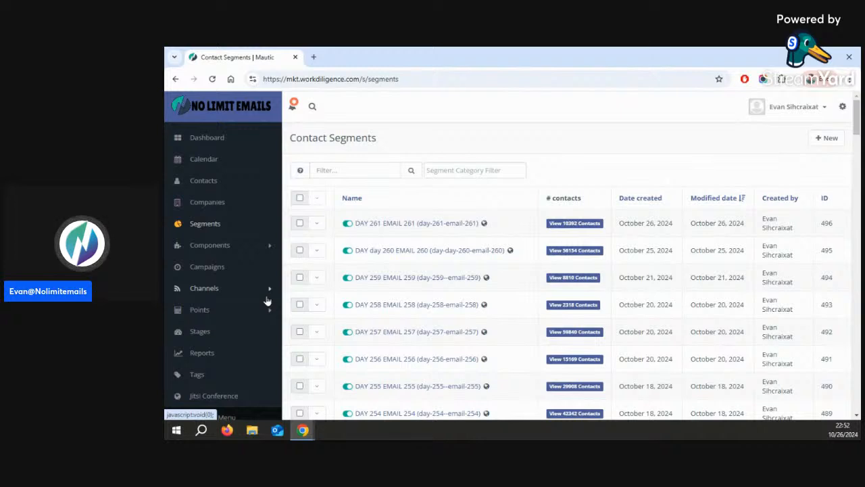
left_click(197, 291)
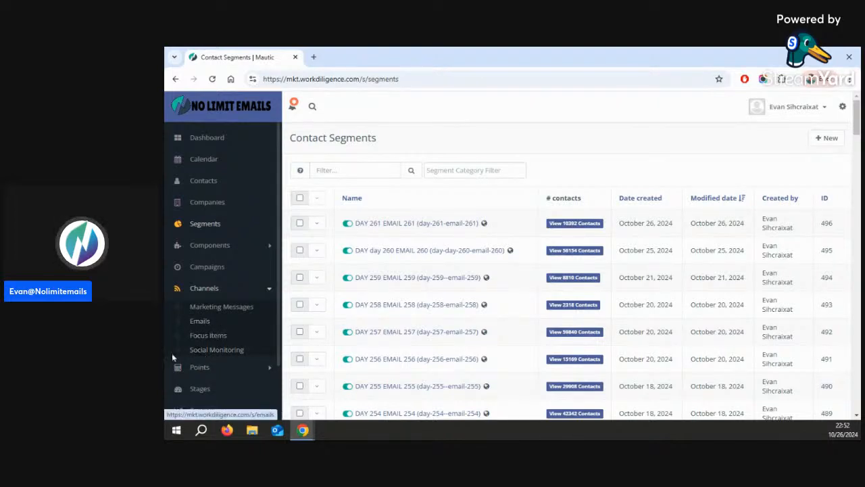
left_click(200, 322)
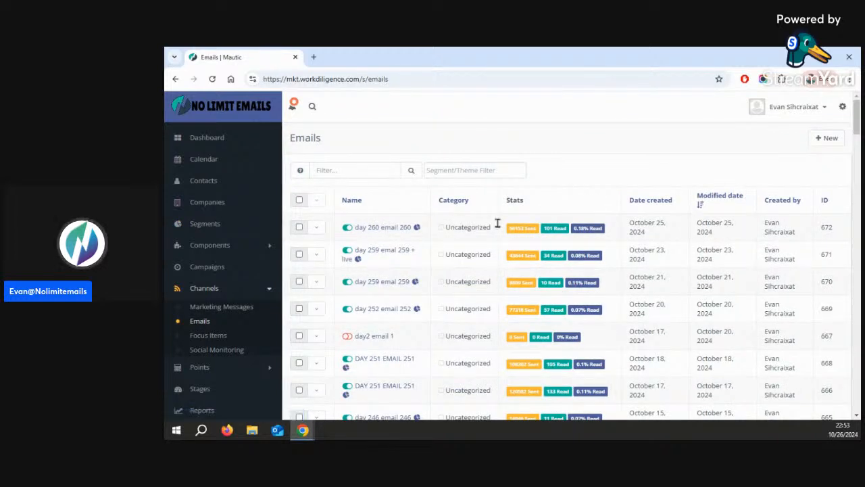
left_click(816, 142)
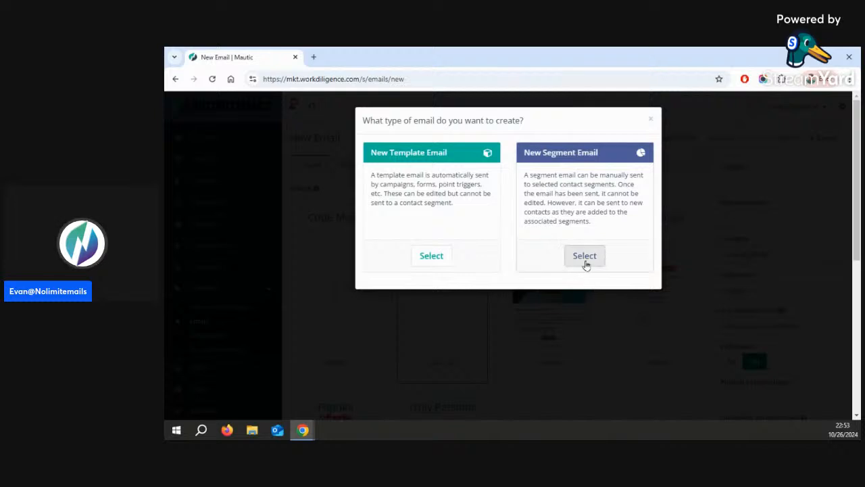
left_click(586, 264)
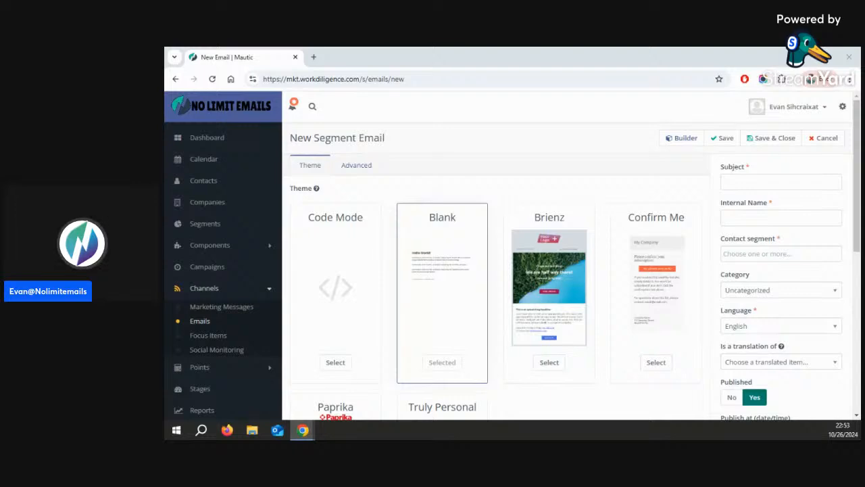
Copy the entire prepared email message from the text box of Mailmeteor's Spam Checker page.
left_click_drag(860, 101, 444, 66)
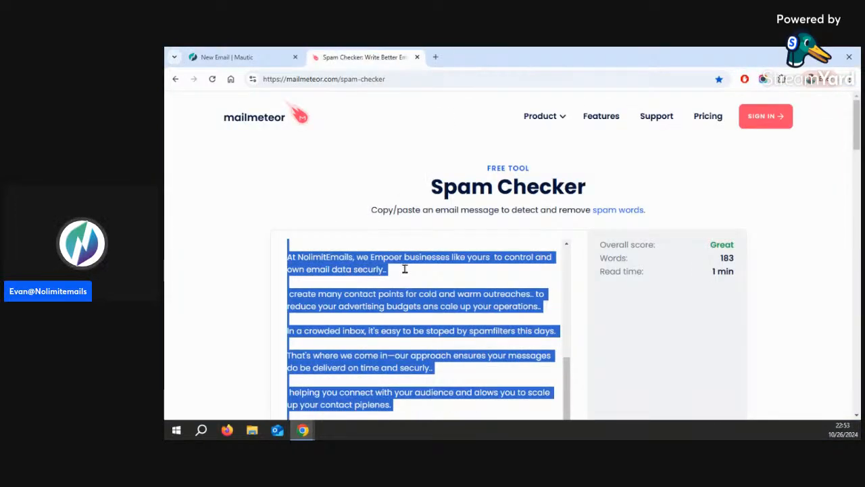
left_click_drag(568, 369, 557, 218)
left_click(445, 287)
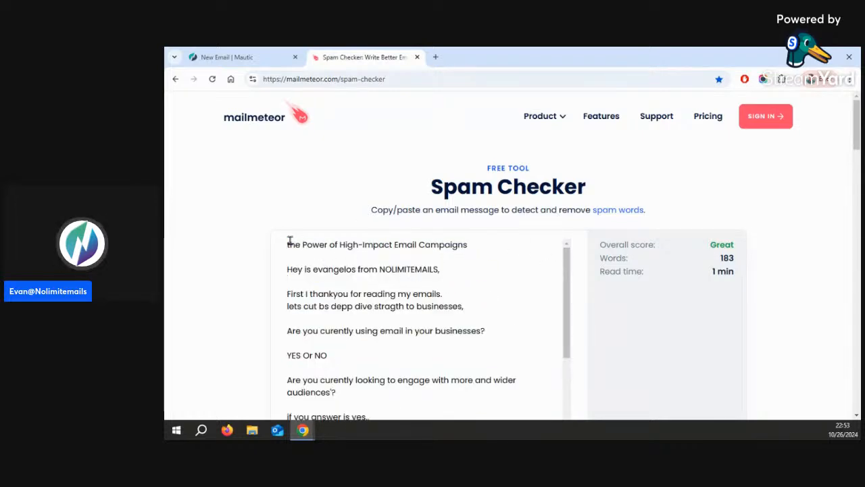
left_click_drag(287, 243, 540, 260)
right_click(331, 217)
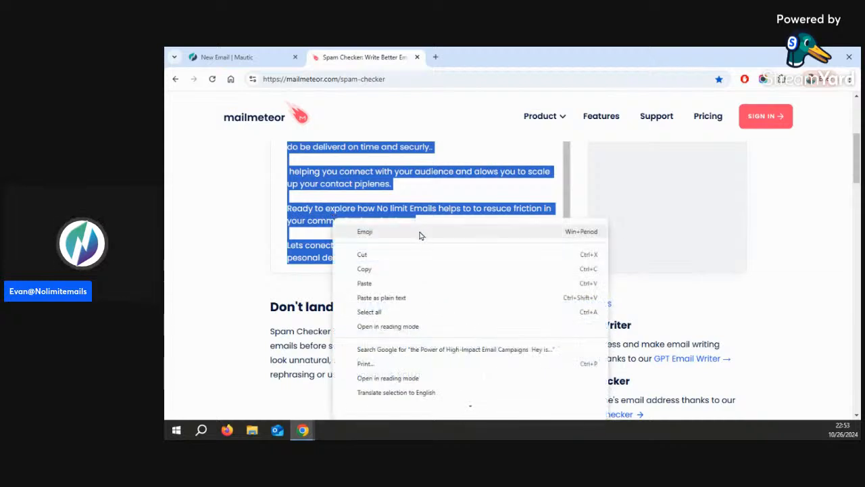
left_click(376, 269)
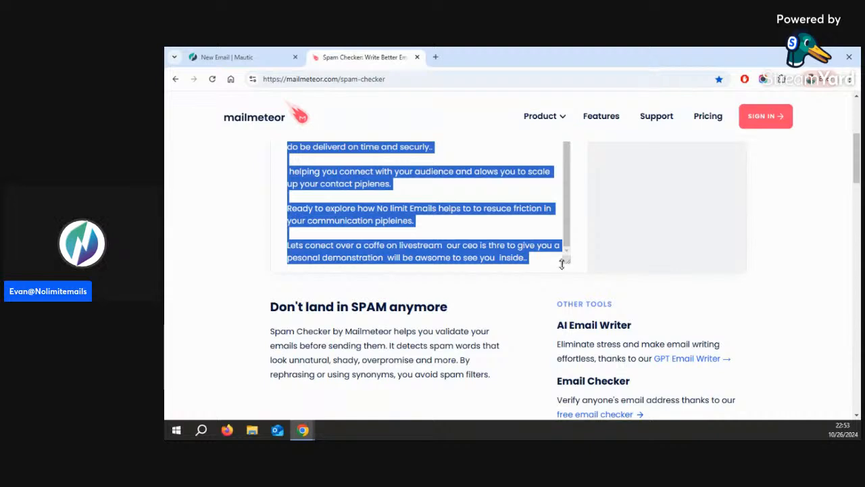
left_click_drag(566, 261, 572, 339)
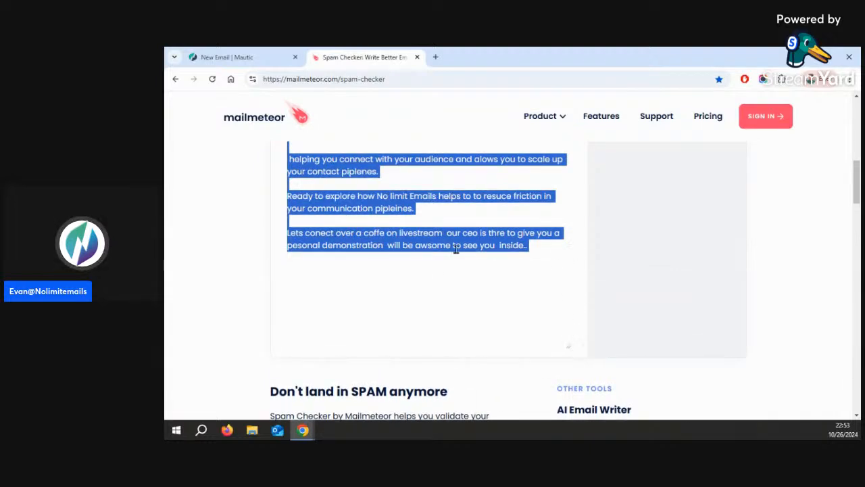
Paste the email message into a blank Notepad document and copy its full text again.
left_click(165, 325)
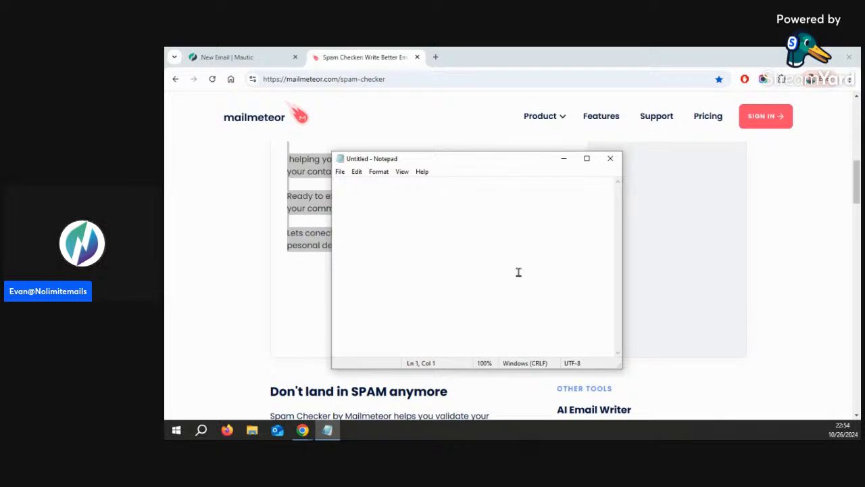
key("ctrl+v")
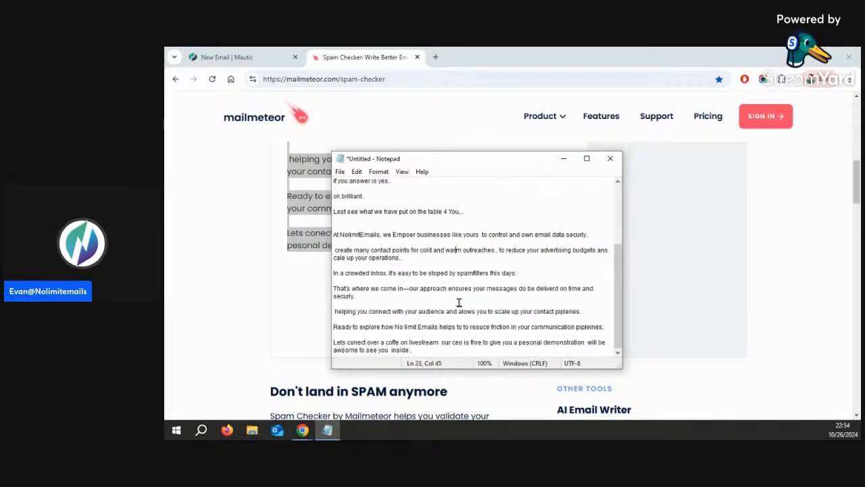
left_click(448, 312)
left_click_drag(428, 350, 314, 52)
right_click(391, 205)
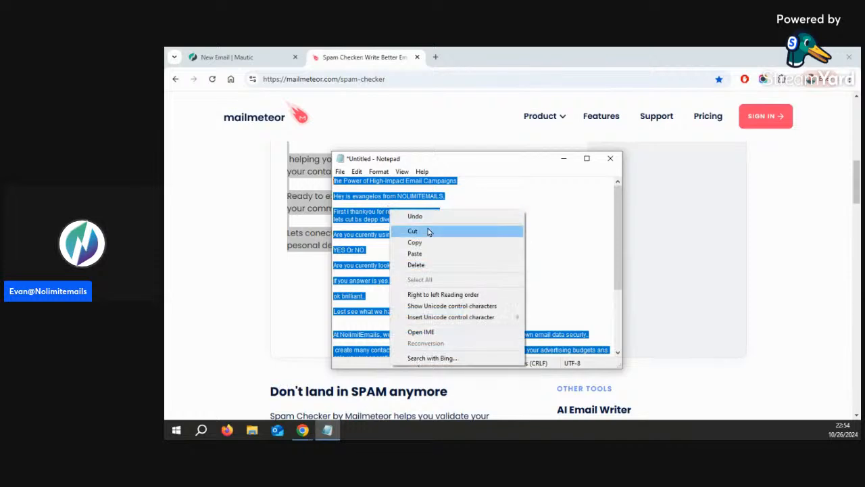
left_click(427, 242)
Copy the first line of the Notepad text into the new Mautic email's subject: "the Power of High-Impact Email Campaigns".
left_click(274, 57)
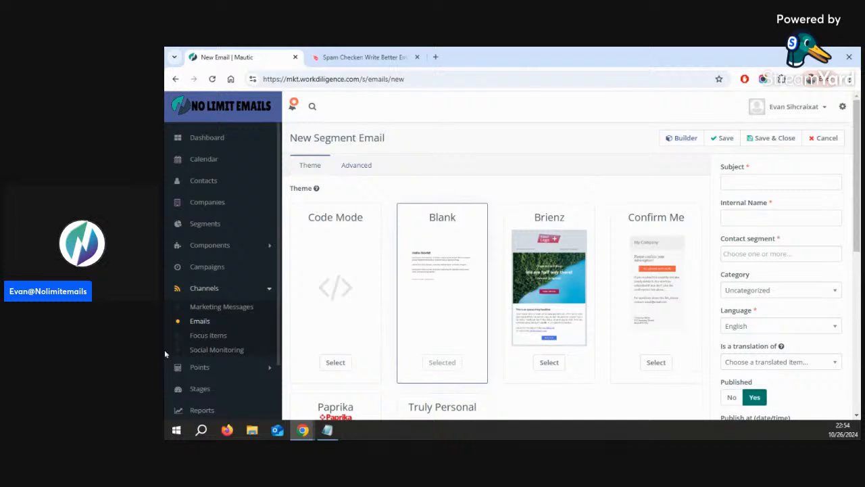
left_click(327, 431)
left_click(437, 202)
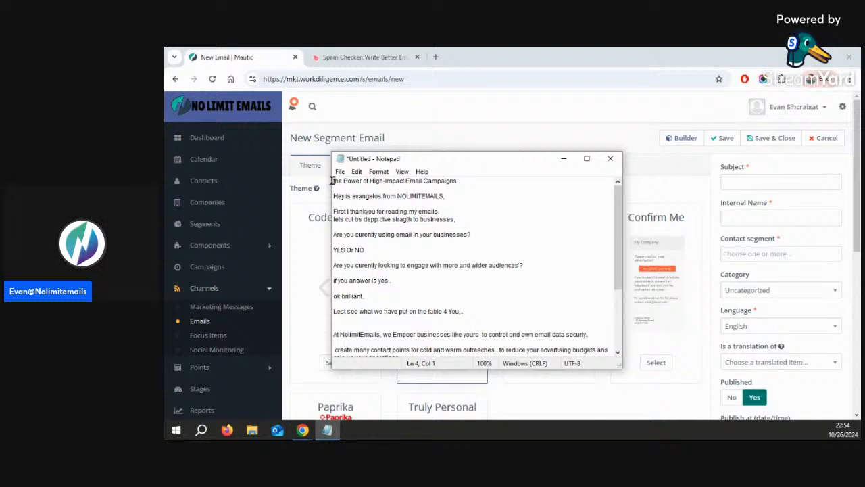
left_click_drag(334, 181, 473, 181)
right_click(388, 176)
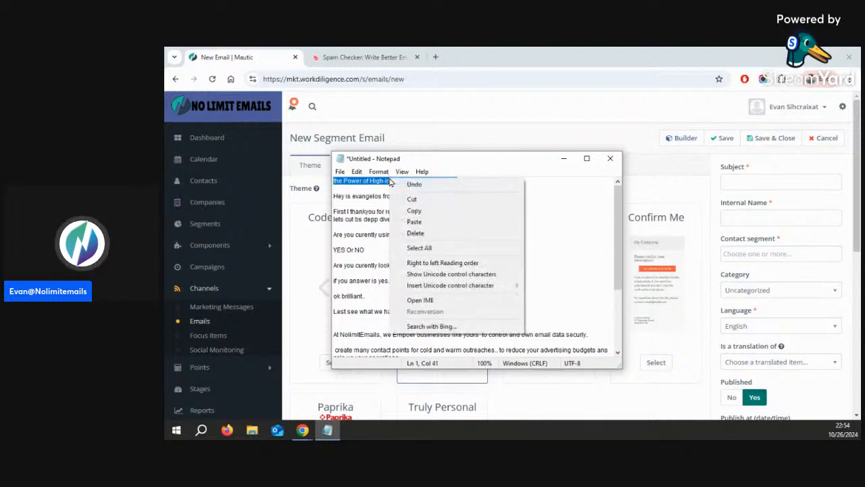
left_click(439, 211)
left_click(751, 184)
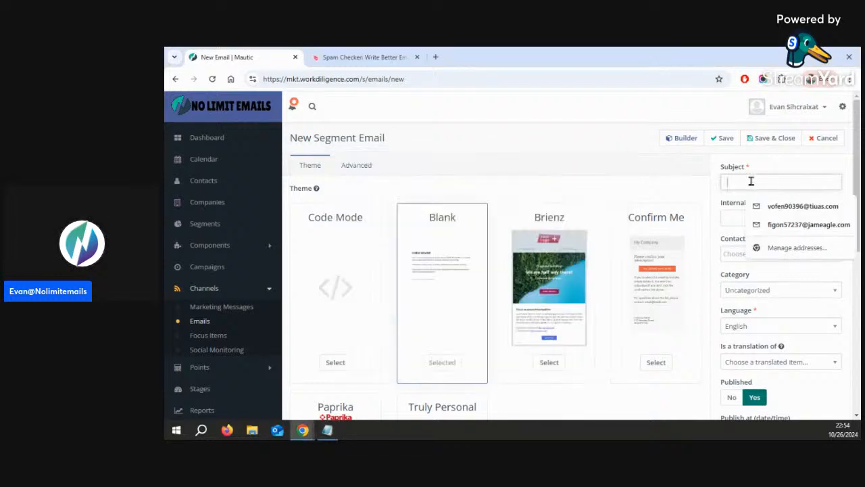
right_click(752, 185)
left_click(616, 321)
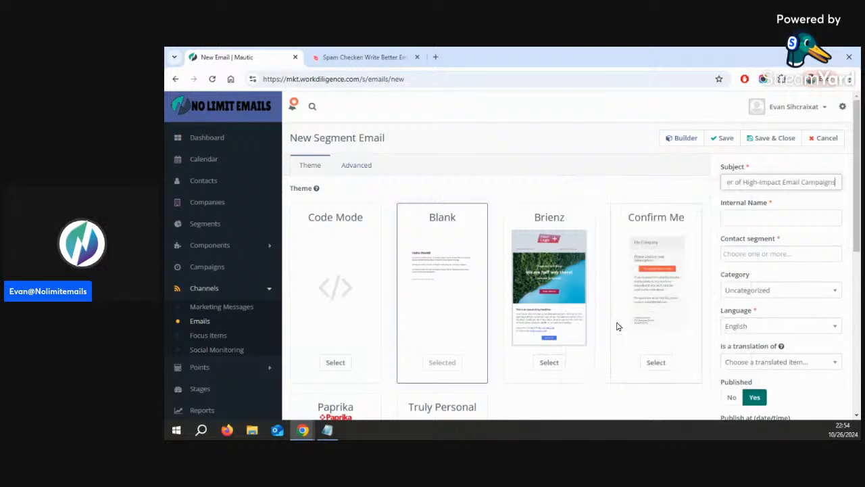
left_click_drag(750, 182, 692, 187)
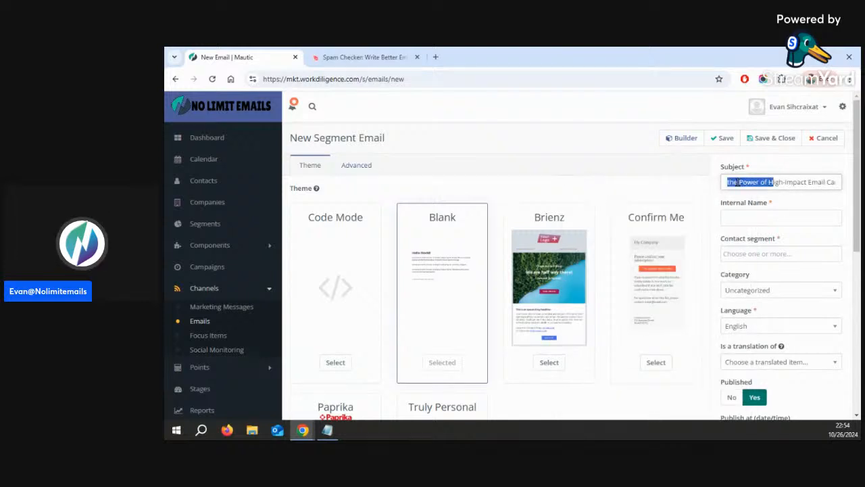
left_click(728, 181)
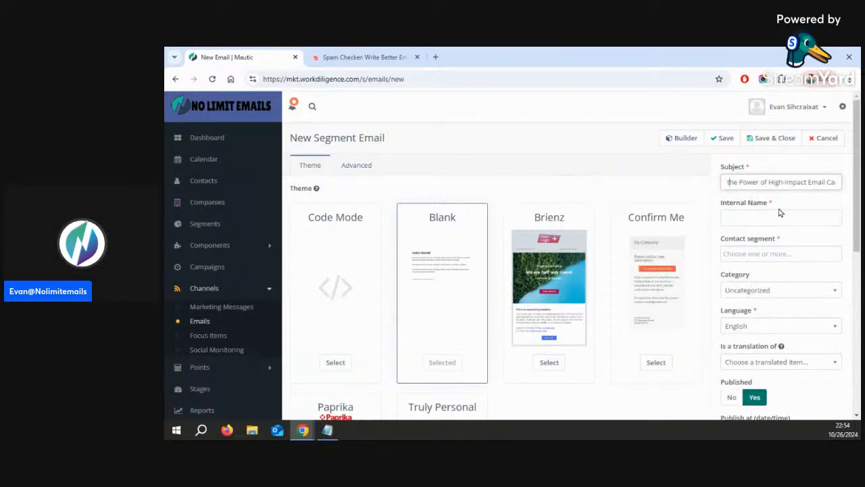
left_click_drag(767, 182, 860, 183)
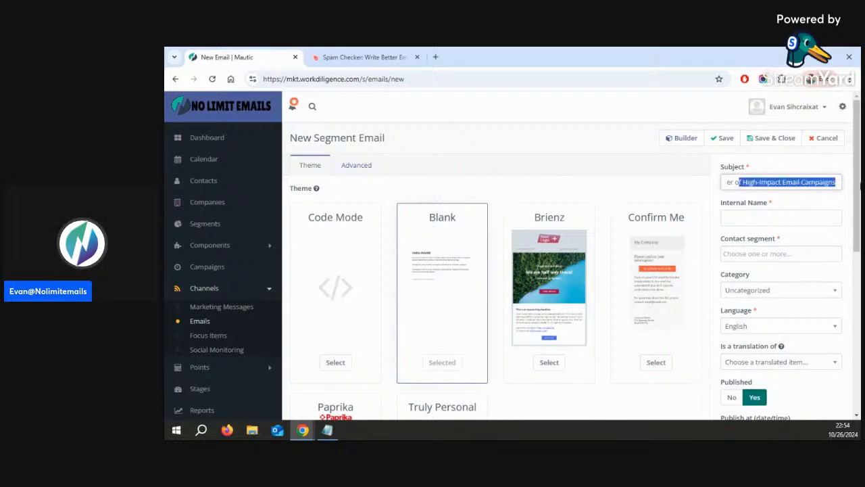
Set the email's internal name to "day 261 email 261".
left_click(757, 217)
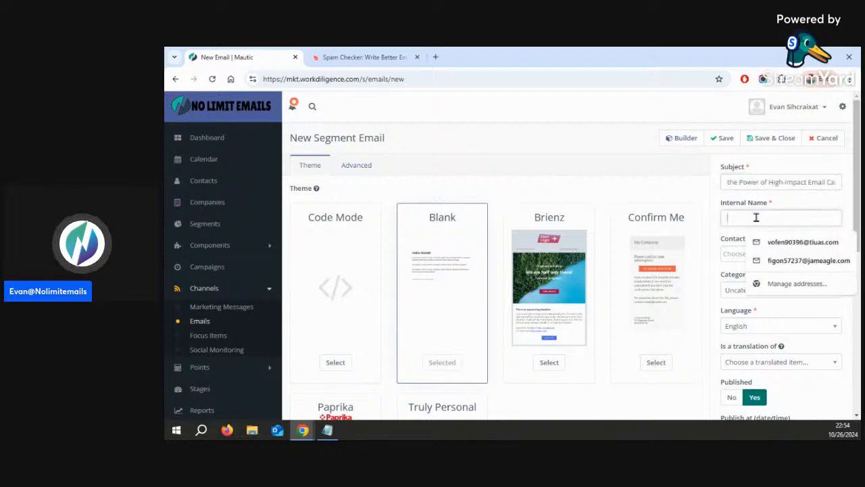
type("day 6")
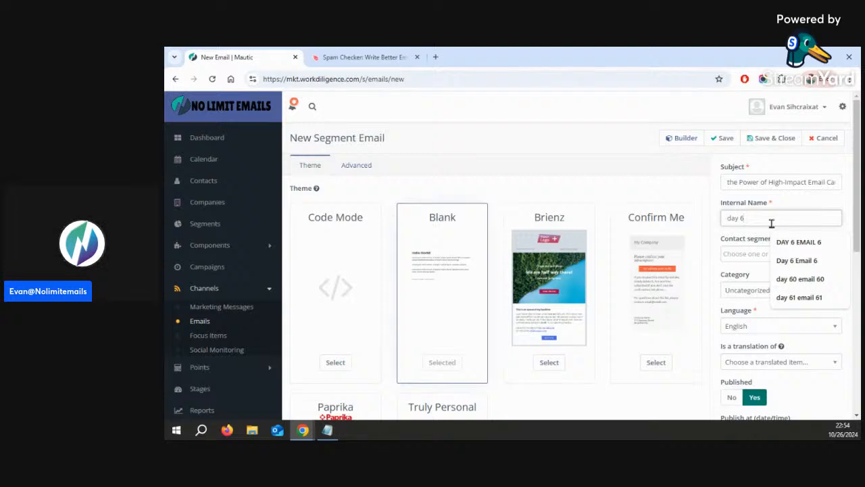
key("BackSpace")
type("2")
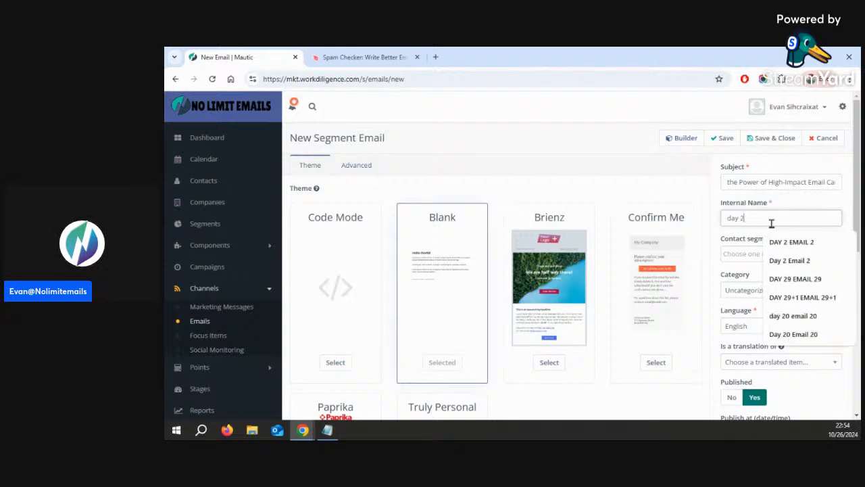
type("61 ema")
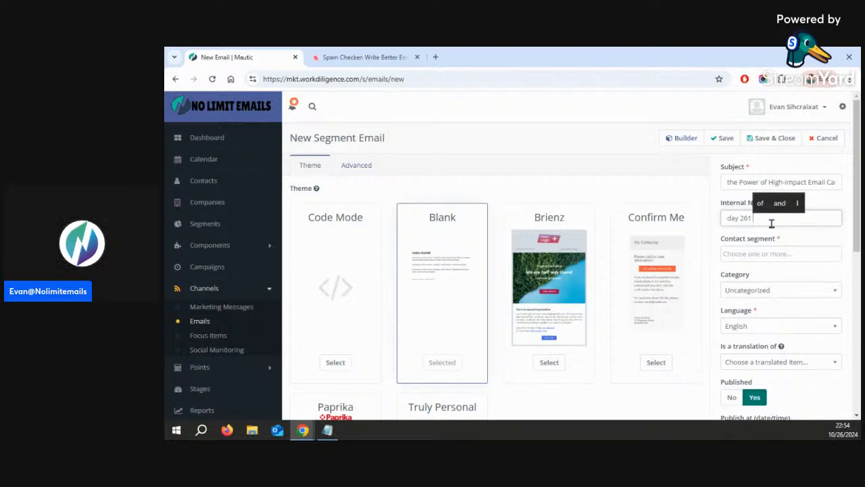
type("il")
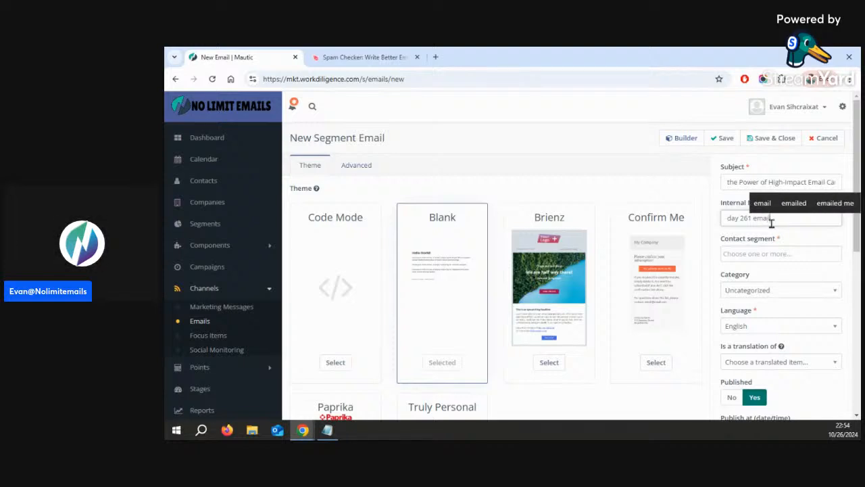
type(" 261")
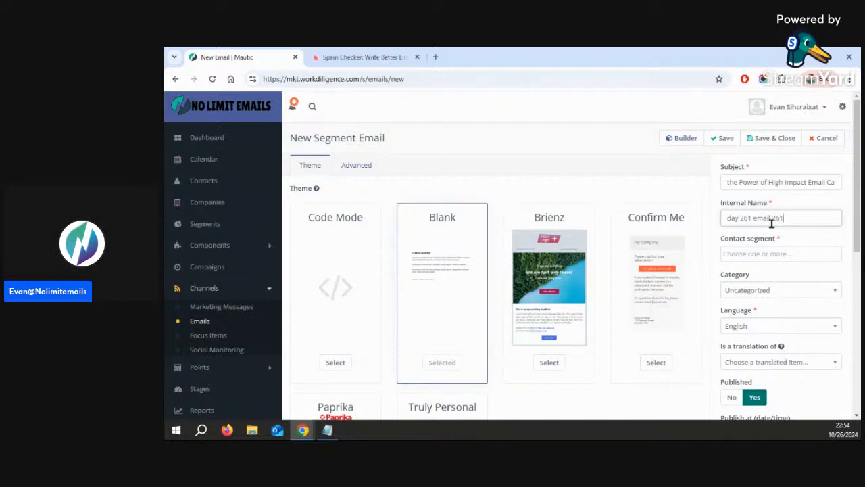
Assign the contact segment DAY 261 EMAIL 261 to the email and save it.
left_click(759, 254)
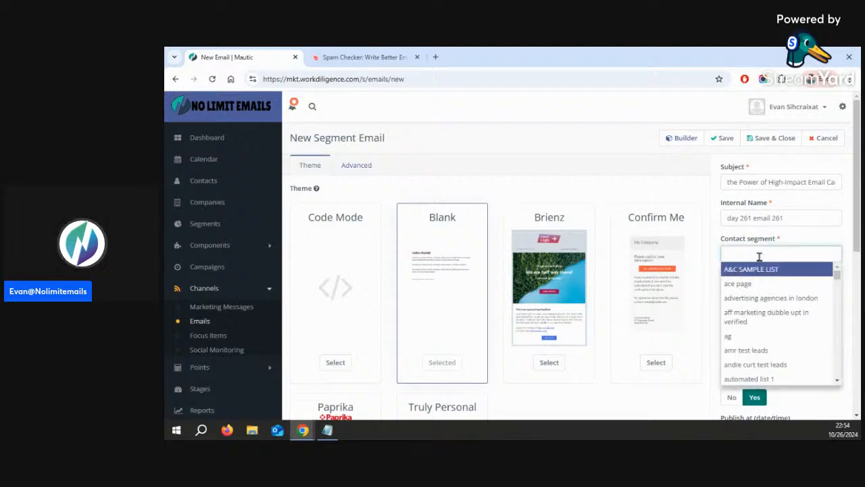
type("da")
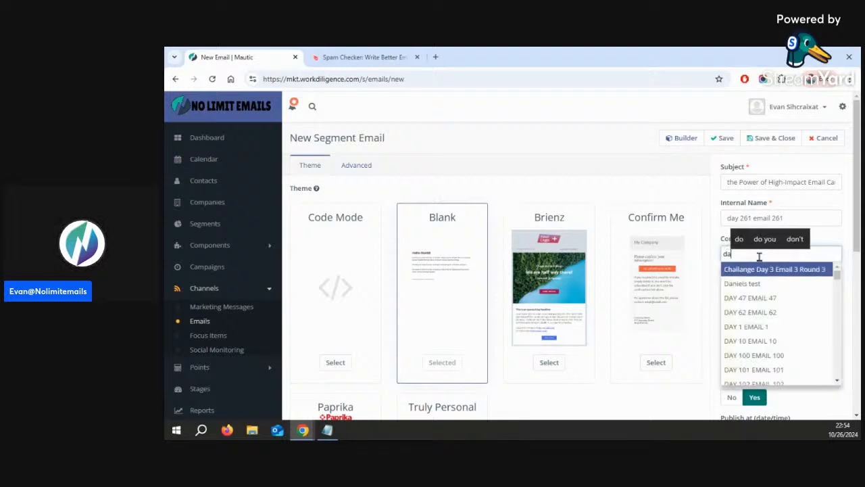
type("y 261")
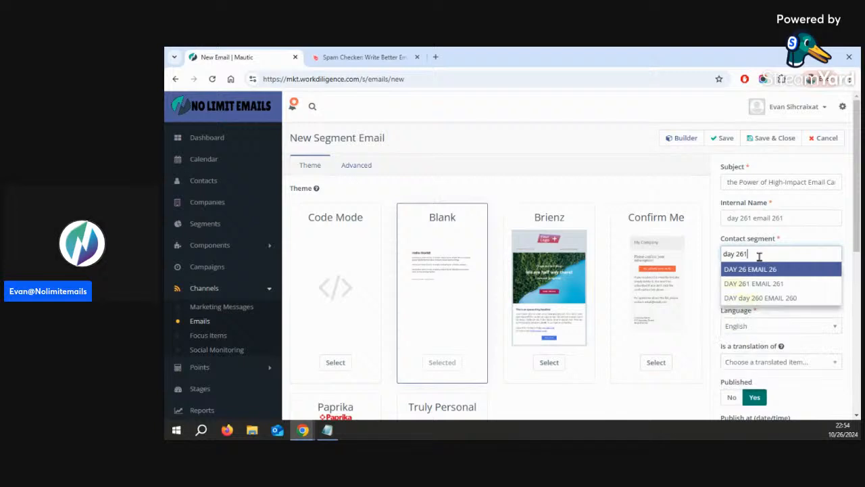
left_click(759, 269)
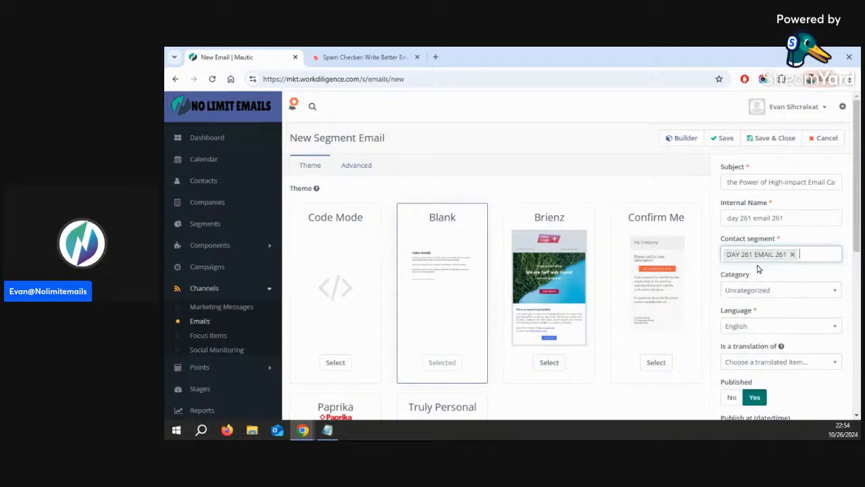
left_click(721, 138)
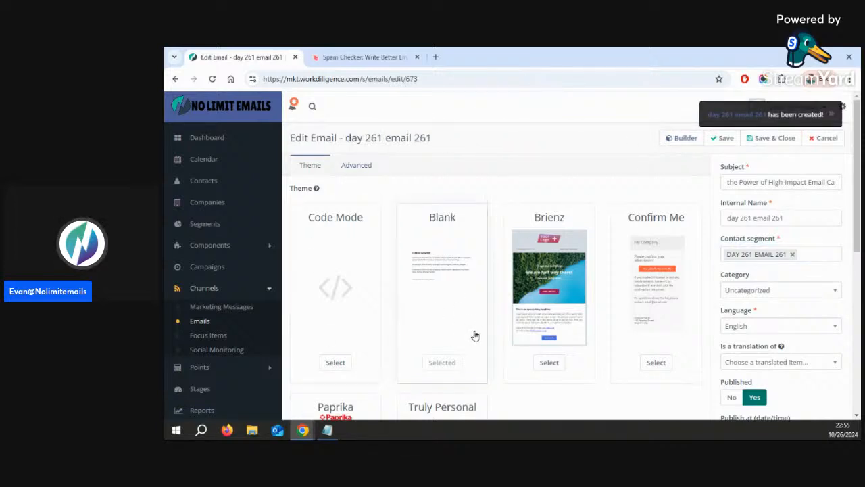
Review the email's advanced sender options and the list of Mautic settings, returning to the email's theme selection.
left_click(356, 167)
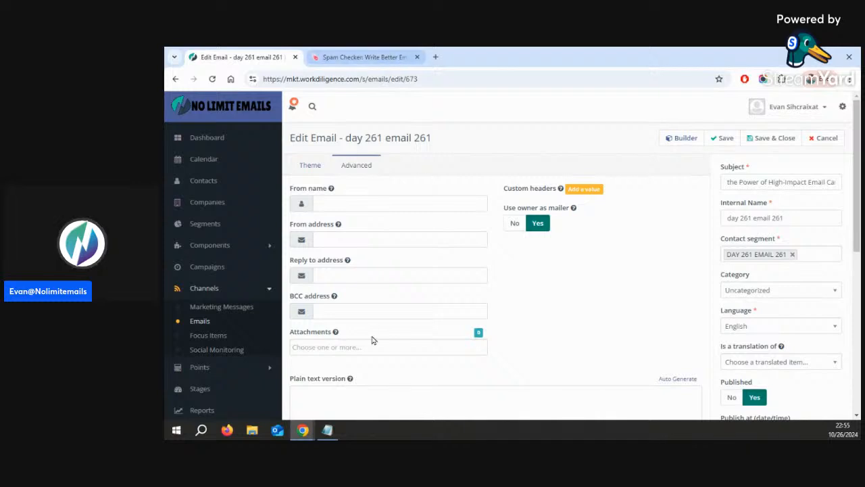
left_click(311, 166)
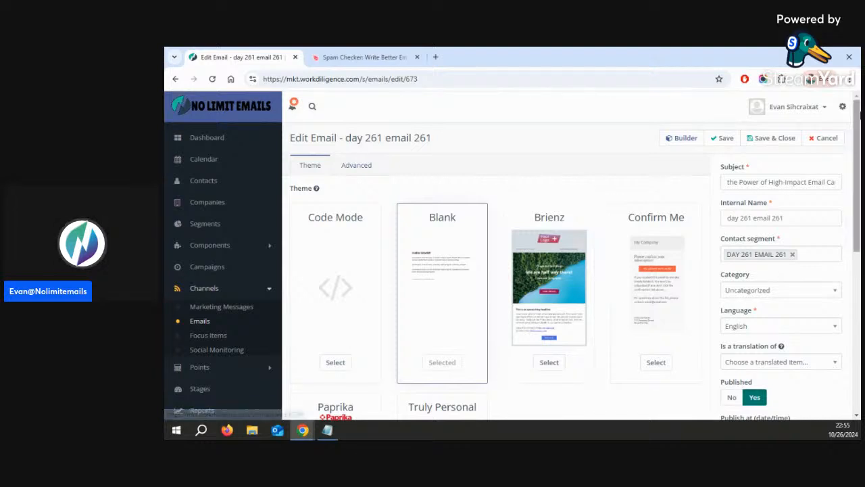
left_click(843, 108)
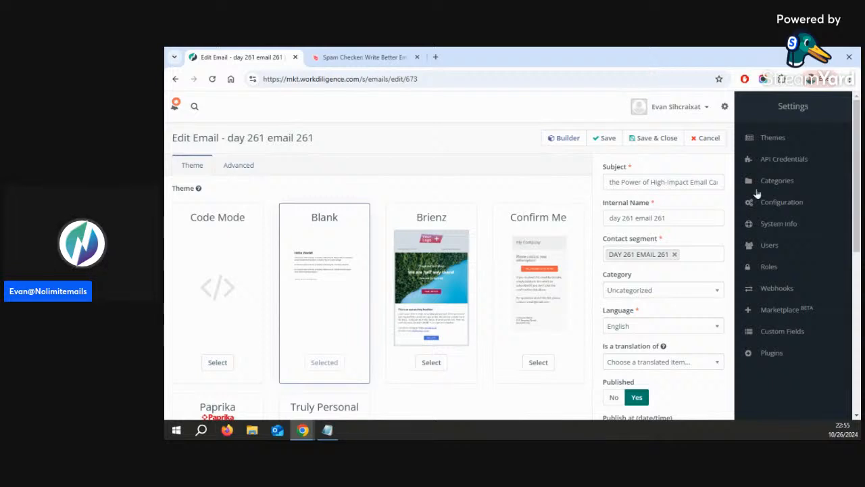
left_click(723, 106)
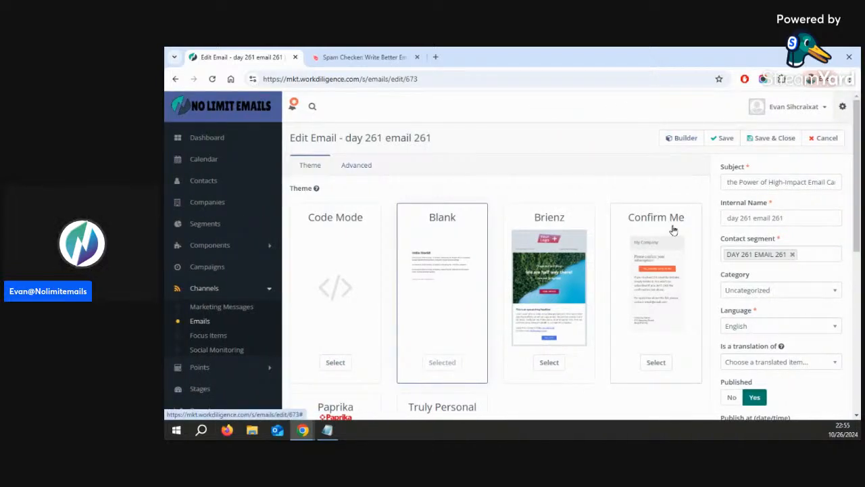
Open the email in the builder and make the placeholder paragraphs below the Hello World! heading editable.
left_click(681, 138)
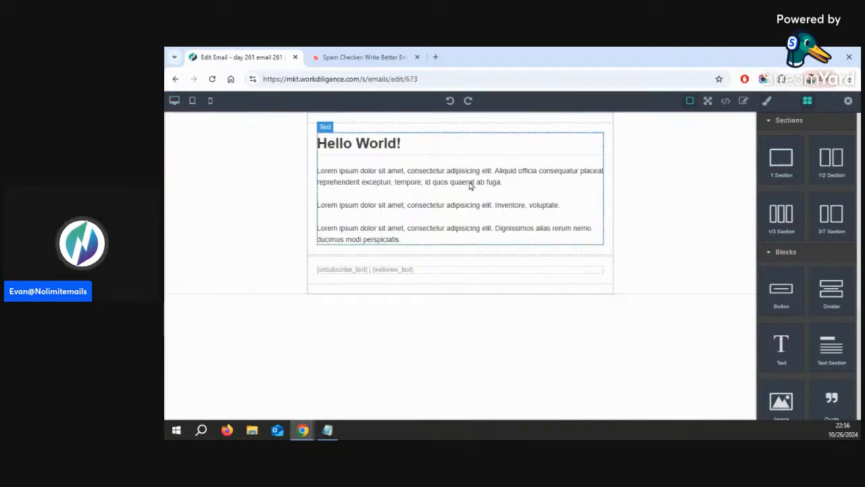
double_click(435, 187)
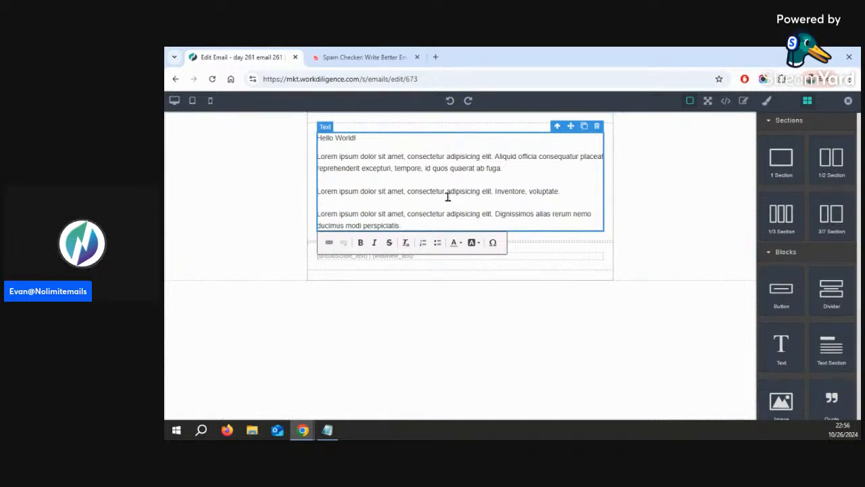
left_click(451, 101)
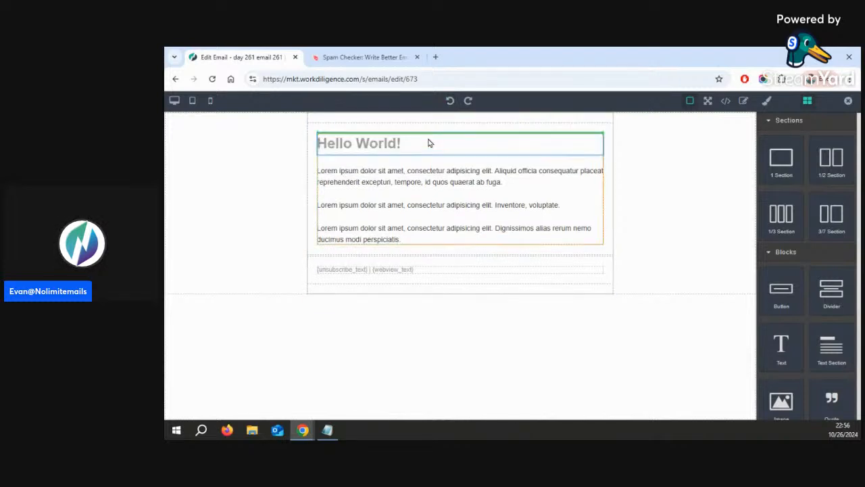
left_click(415, 190)
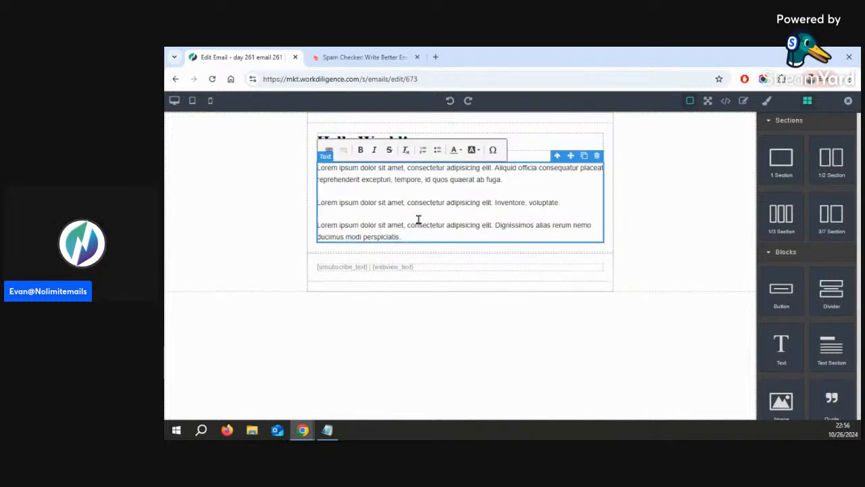
Copy the message text in Notepad from the greeting line through the last line, leaving out the subject line.
left_click(328, 430)
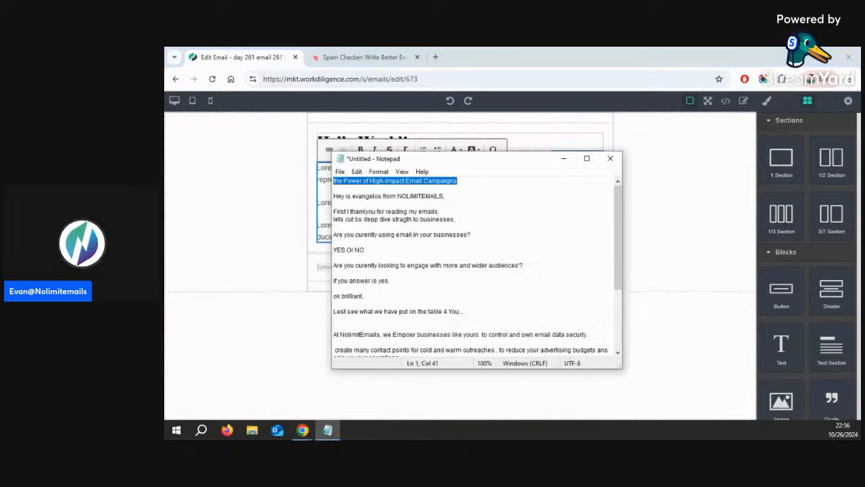
left_click(364, 195)
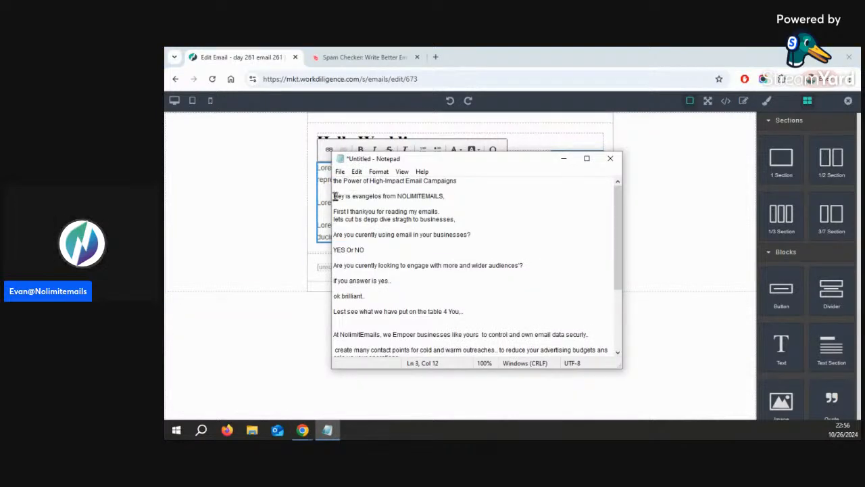
left_click_drag(333, 196, 474, 355)
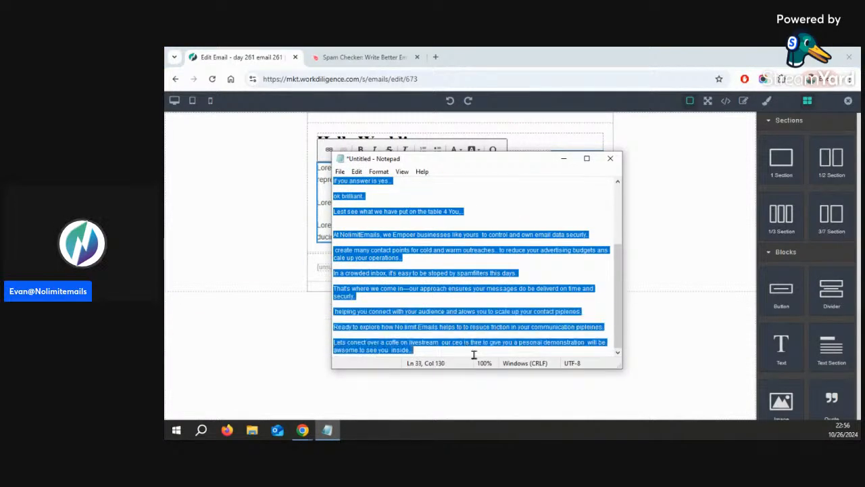
right_click(381, 254)
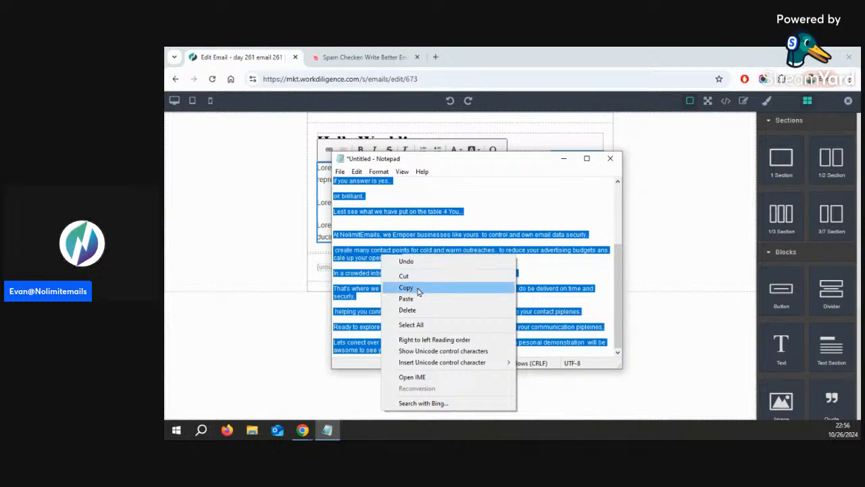
left_click(409, 288)
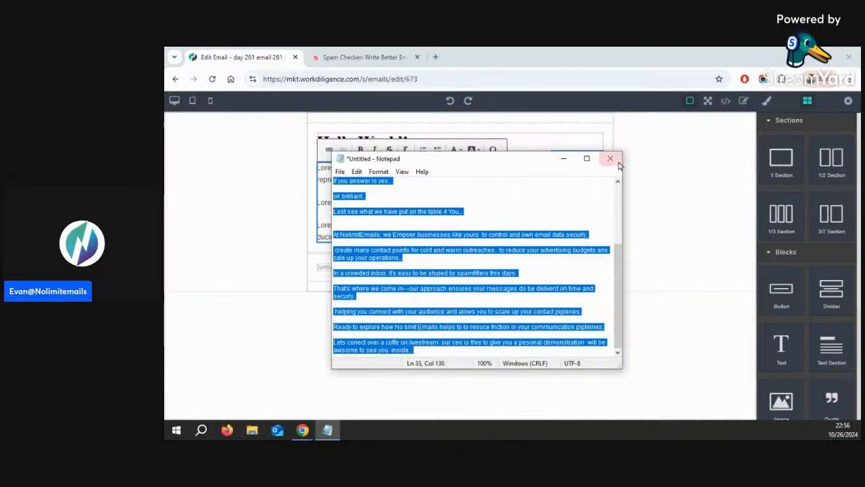
left_click(563, 159)
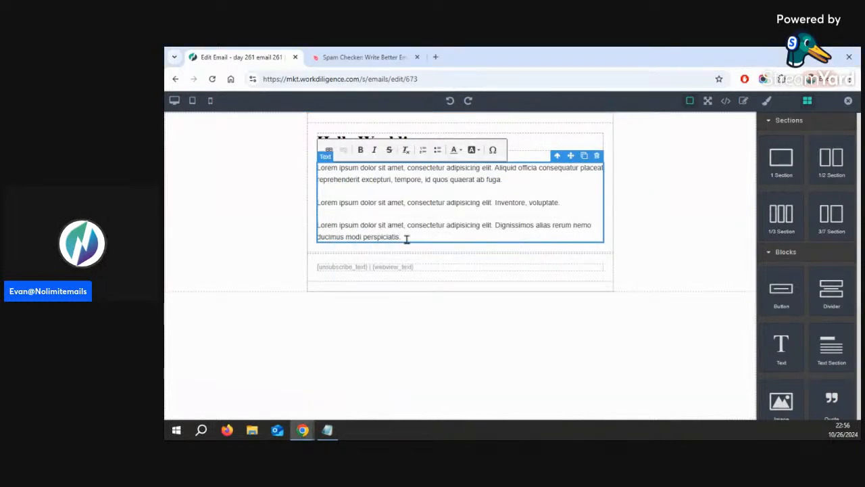
Replace the placeholder paragraphs below the Hello World! heading with the copied message text.
left_click_drag(397, 231, 310, 167)
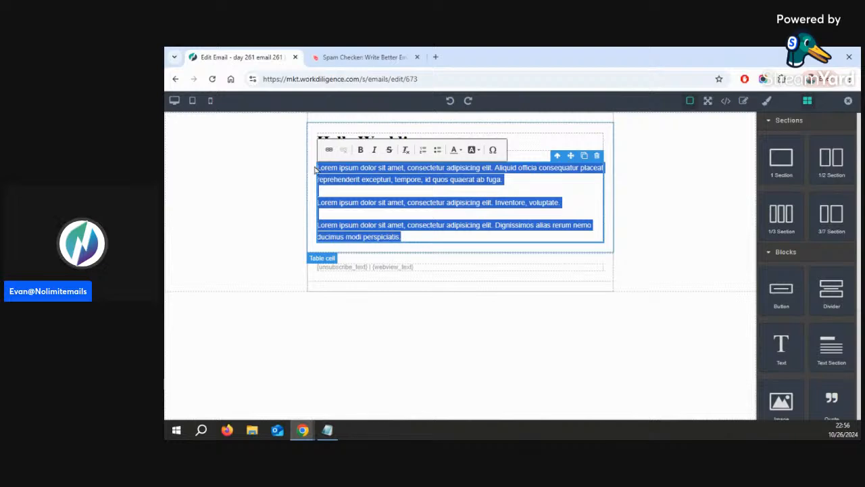
key("BackSpace")
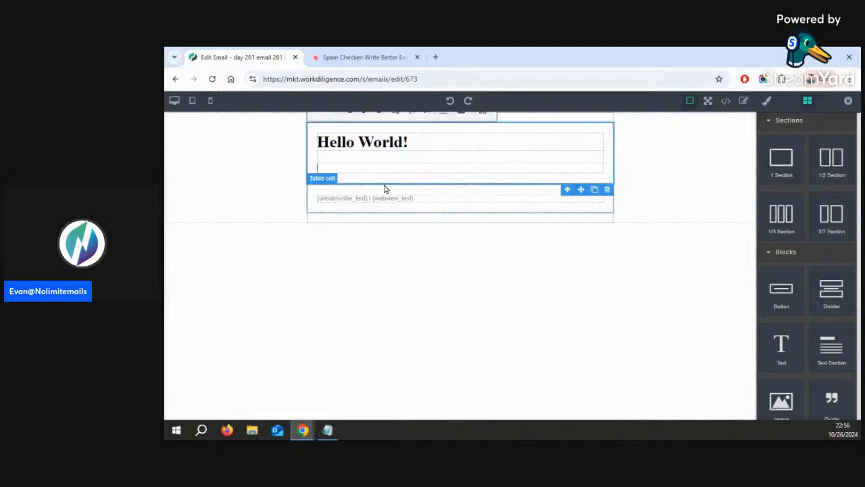
key("ctrl+v")
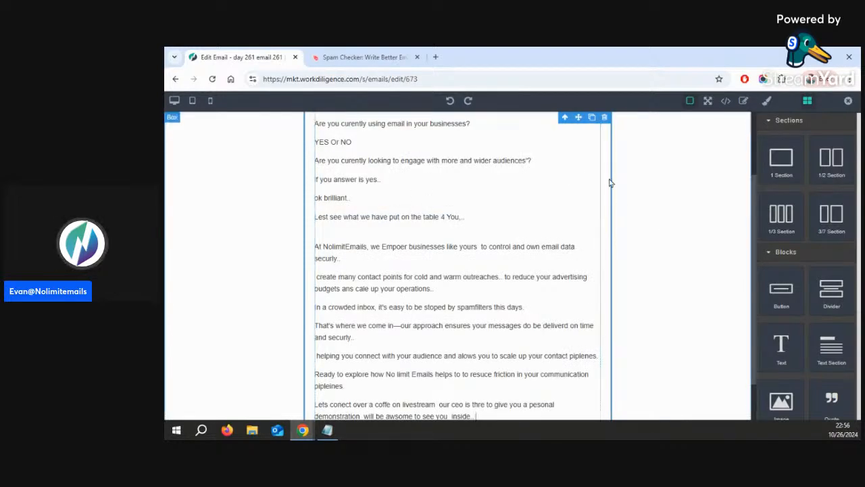
Add three empty single-column sections between the message text and the unsubscribe footer.
scroll(462, 237, "down", 1)
scroll(461, 238, "down", 1)
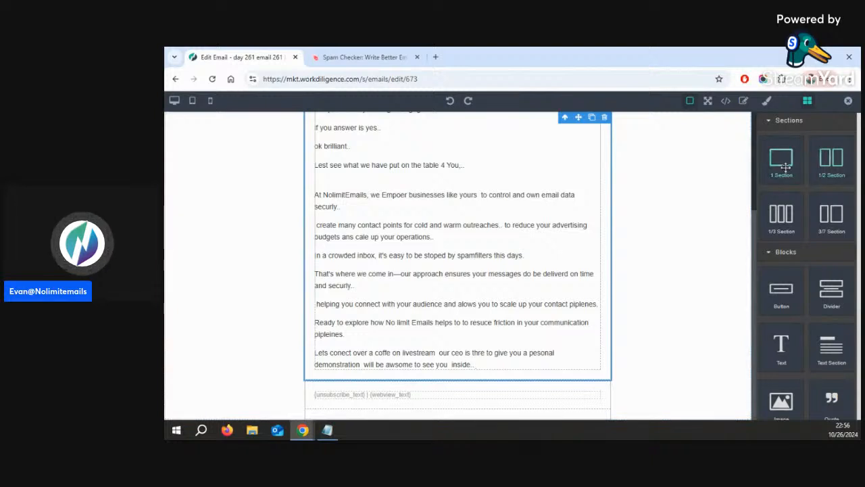
left_click_drag(781, 161, 458, 379)
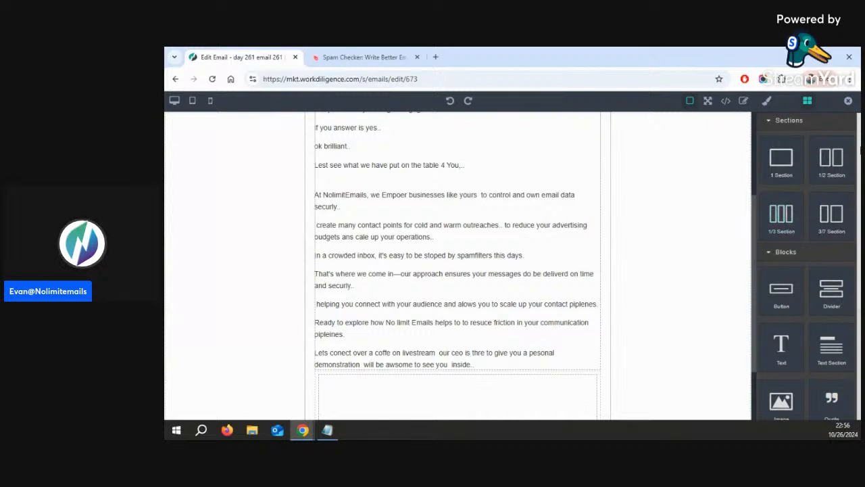
left_click_drag(781, 159, 423, 373)
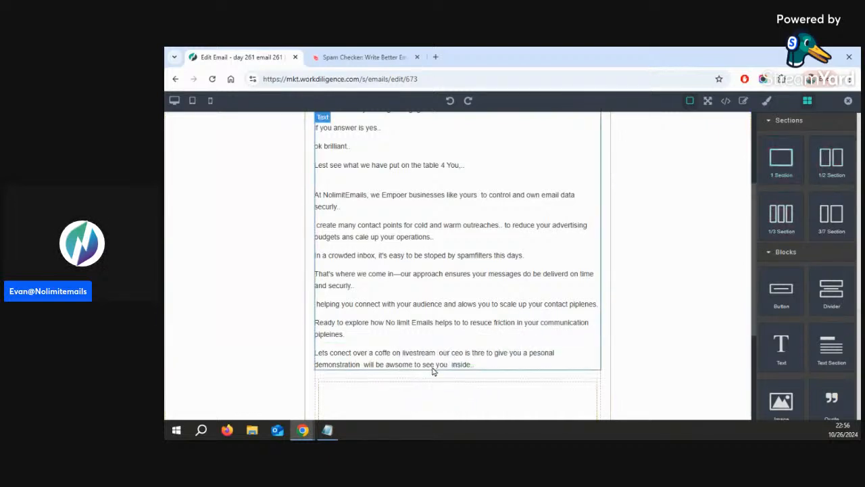
scroll(710, 304, "down", 5)
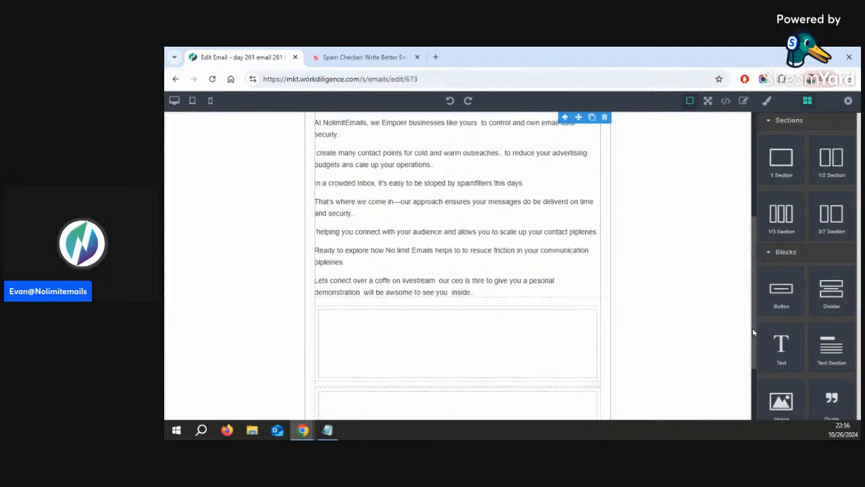
scroll(751, 368, "down", 1)
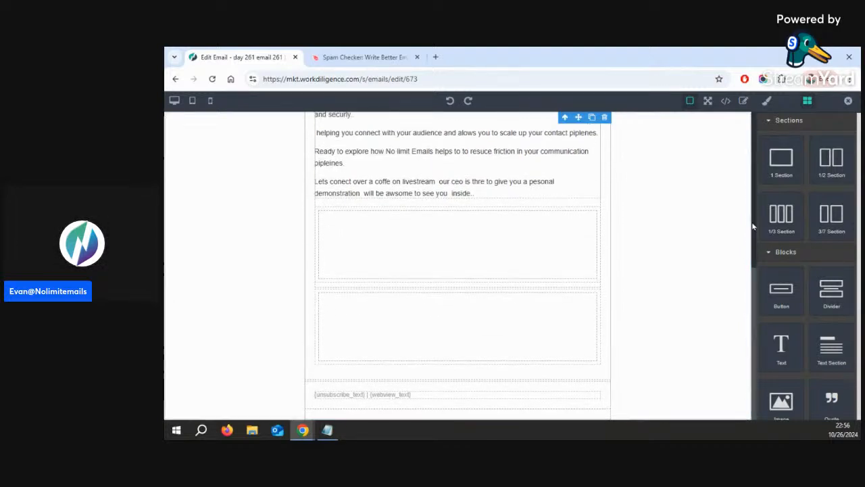
left_click_drag(798, 161, 353, 371)
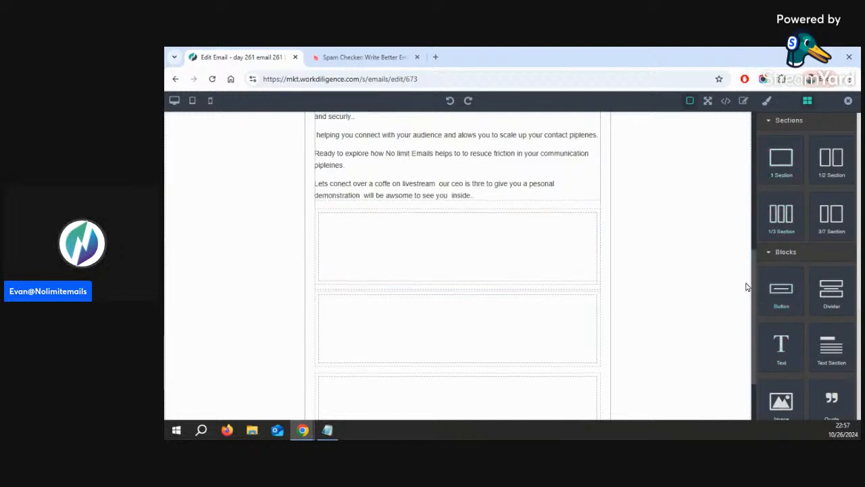
Add a single-column section above the Hello World! heading and insert the first certificate image from the image library into it.
scroll(740, 223, "up", 4)
left_click_drag(777, 155, 465, 133)
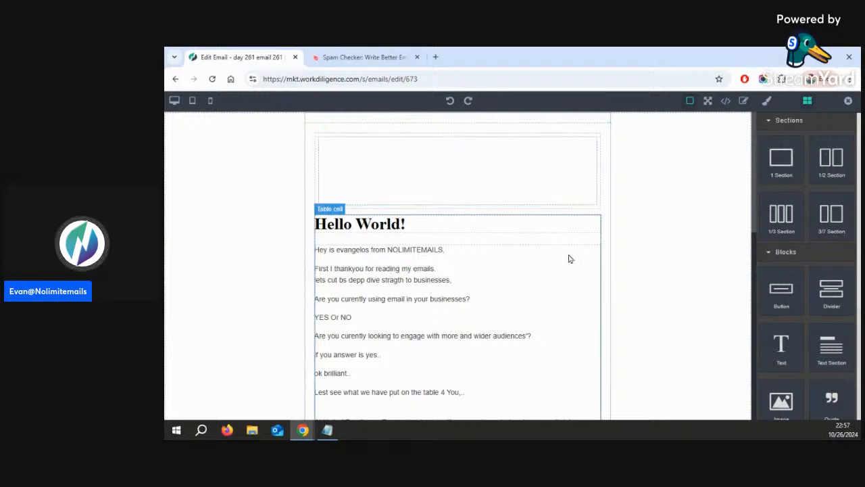
left_click_drag(790, 404, 492, 173)
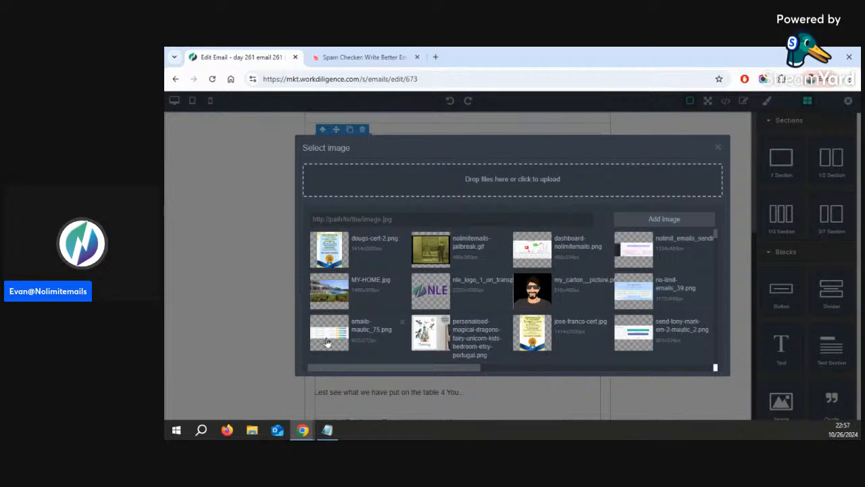
left_click(329, 249)
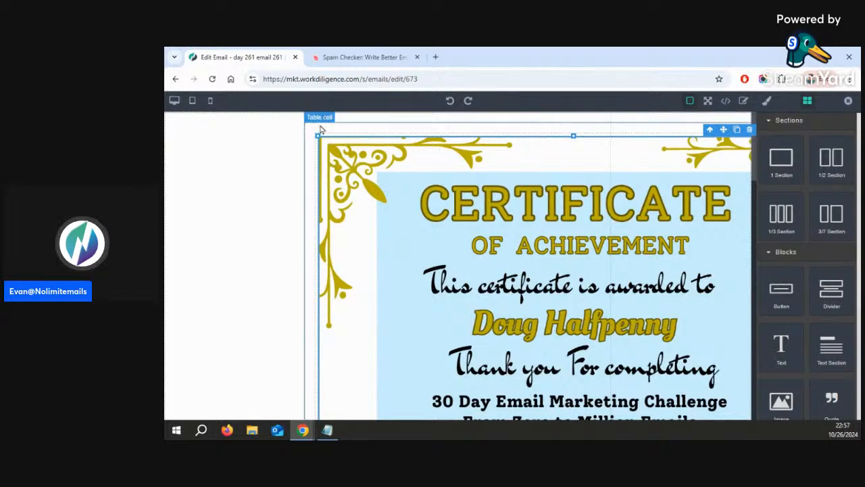
Resize the certificate image to span the section's full width, then stretch its height to restore a portrait shape.
left_click_drag(318, 135, 531, 140)
left_click_drag(318, 136, 701, 382)
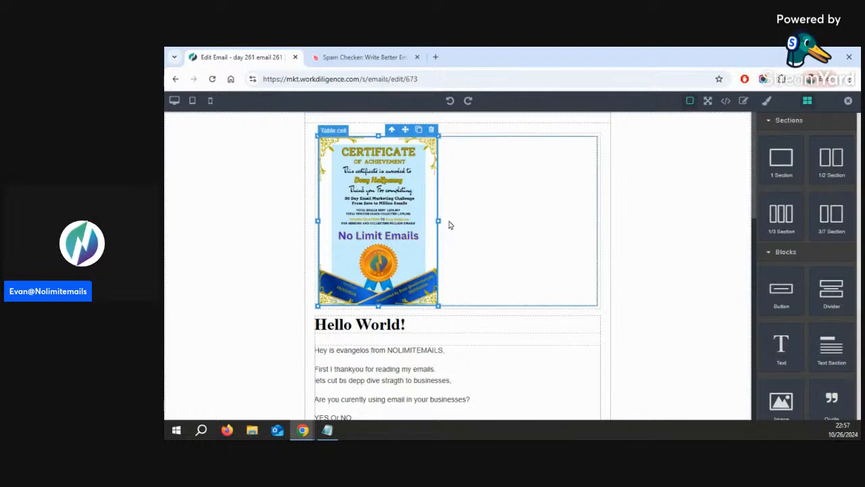
left_click_drag(476, 221, 594, 235)
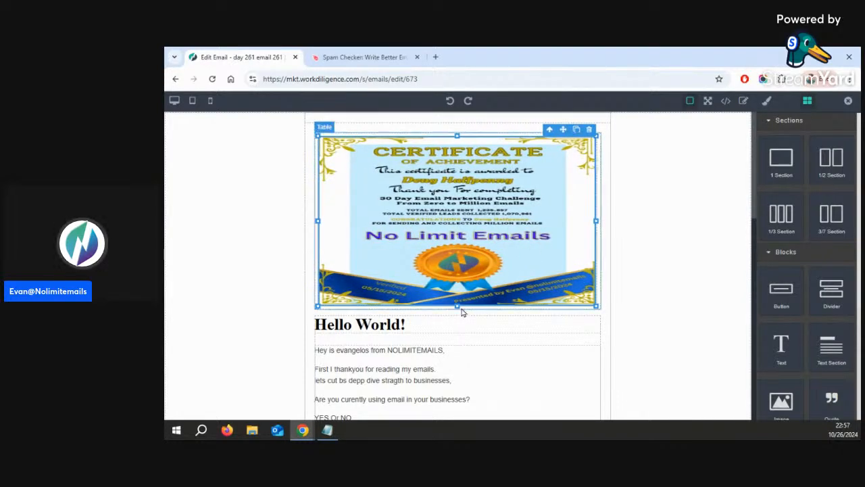
left_click_drag(457, 307, 446, 418)
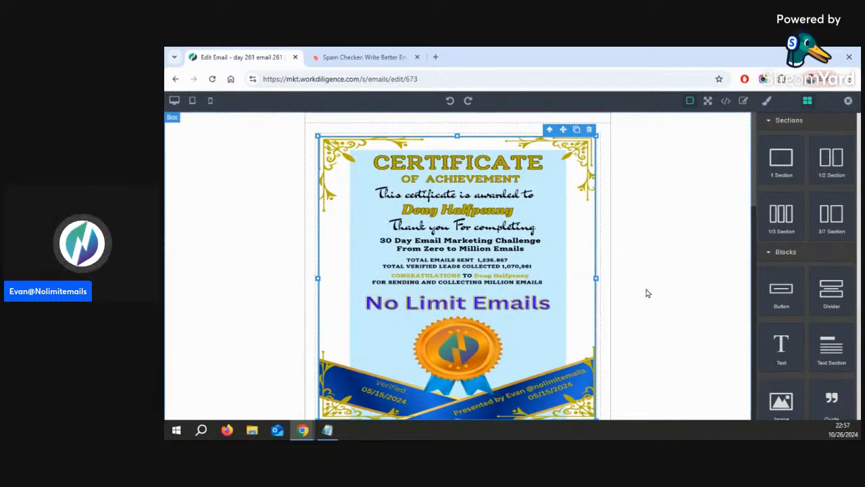
scroll(647, 309, "down", 3)
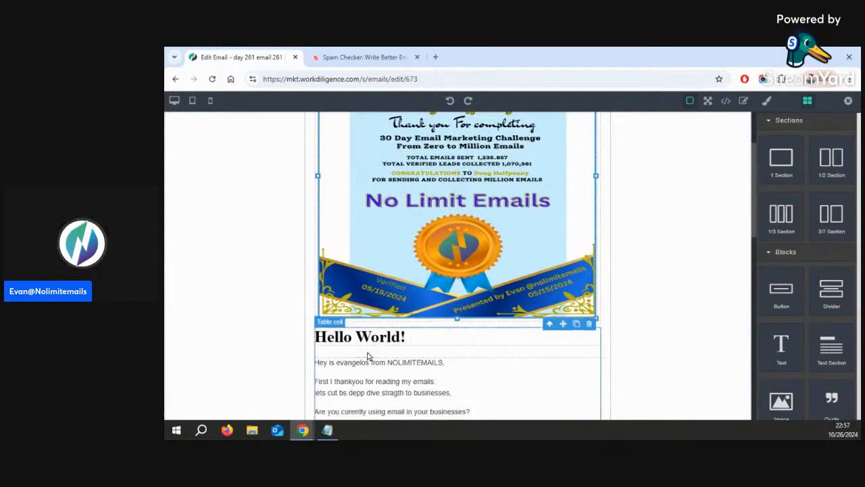
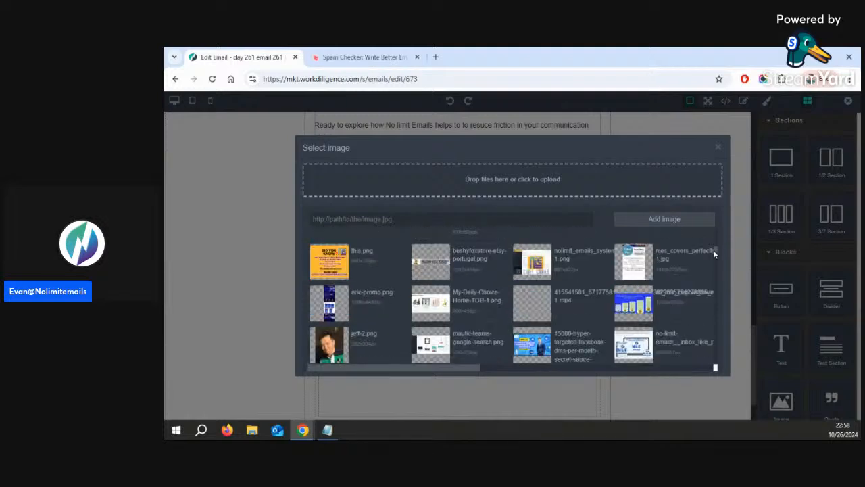
Insert the portrait image untitled_design_6.jpg from the image library into the first section below the message text.
scroll(713, 265, "down", 10)
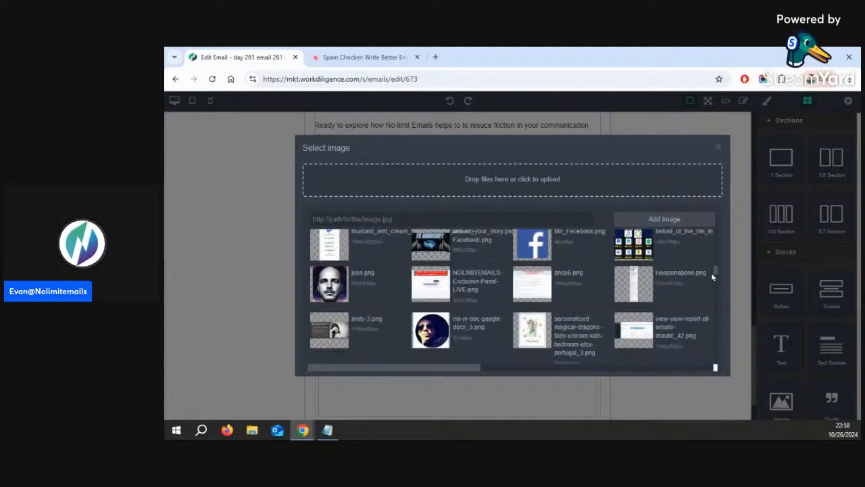
scroll(714, 311, "down", 10)
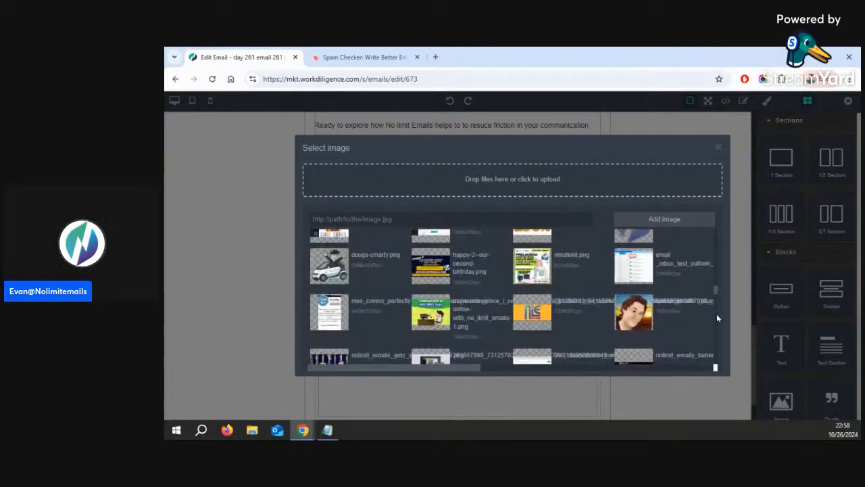
scroll(720, 336, "down", 5)
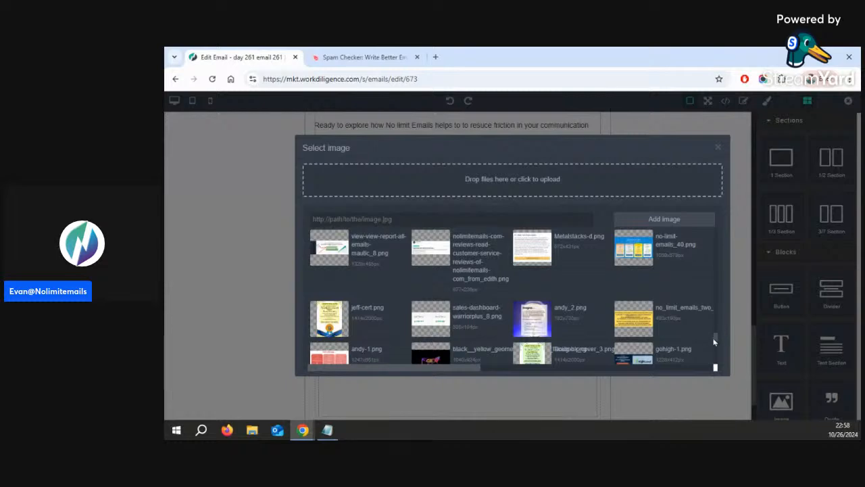
scroll(717, 348, "down", 8)
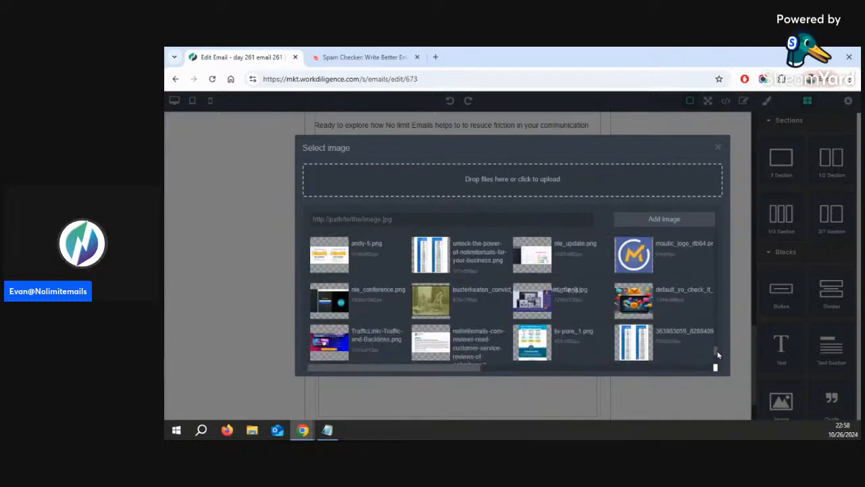
left_click_drag(715, 342, 701, 282)
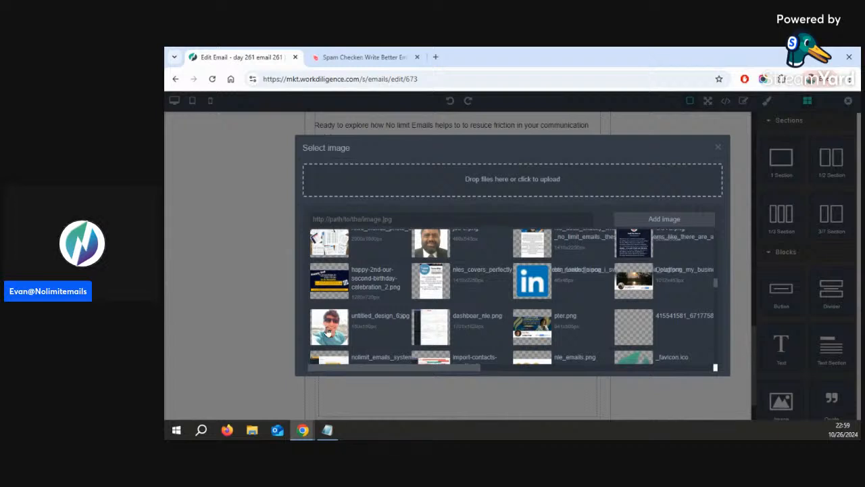
left_click(330, 332)
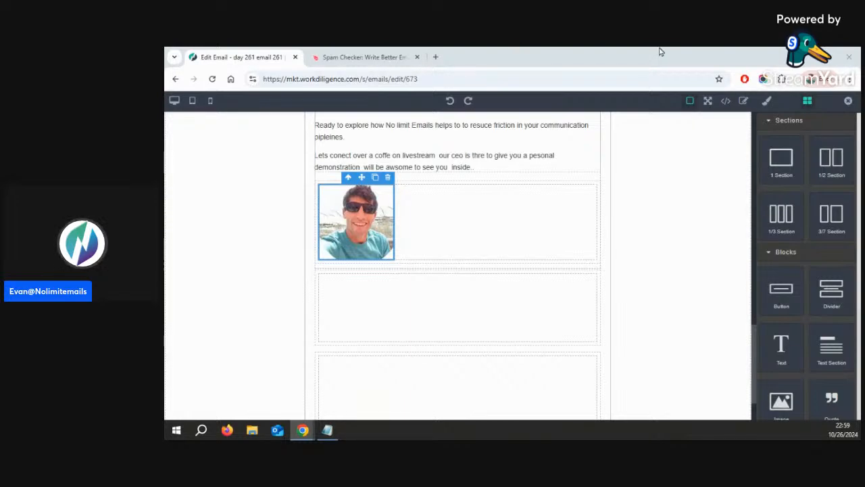
Open the preview of email 672 and copy its signature block, from the sender line through the free tools link.
left_click_drag(661, 52, 527, 57)
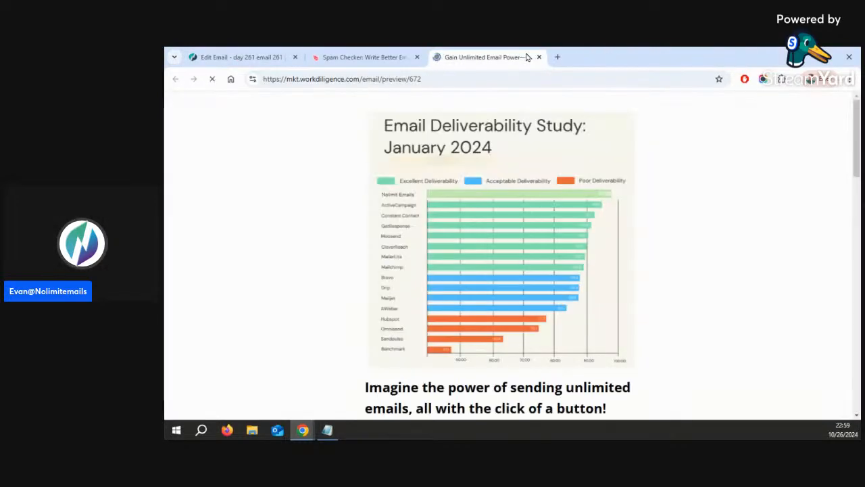
mouse_move(857, 140)
left_mouse_down()
mouse_move(857, 183)
mouse_move(838, 247)
mouse_move(811, 251)
left_mouse_up()
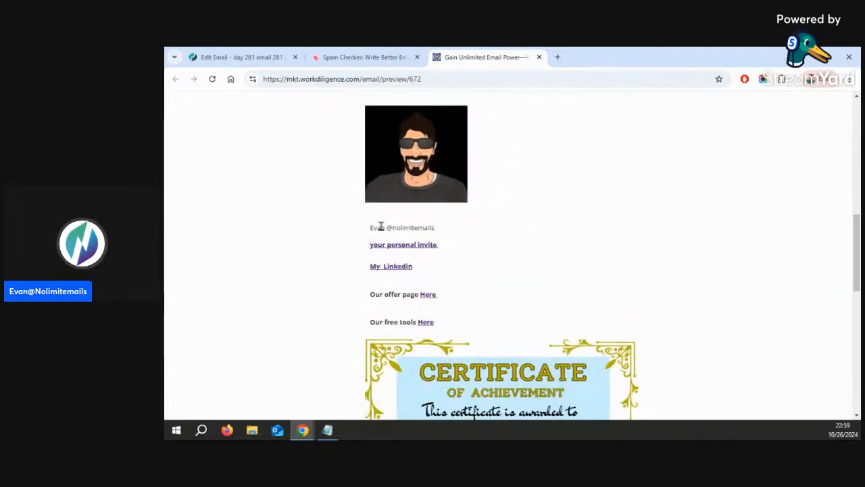
left_click_drag(367, 228, 443, 268)
left_click(492, 250)
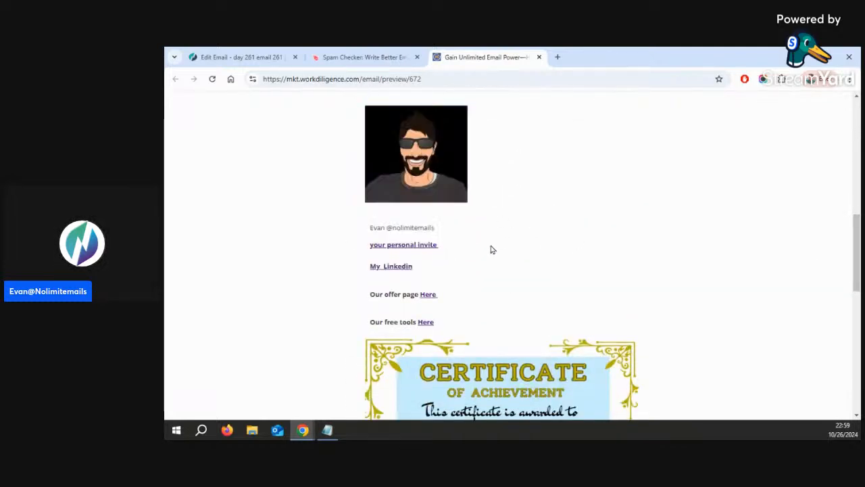
left_click_drag(371, 228, 407, 269)
left_click(368, 230)
left_click_drag(369, 231, 446, 326)
key("ctrl+c")
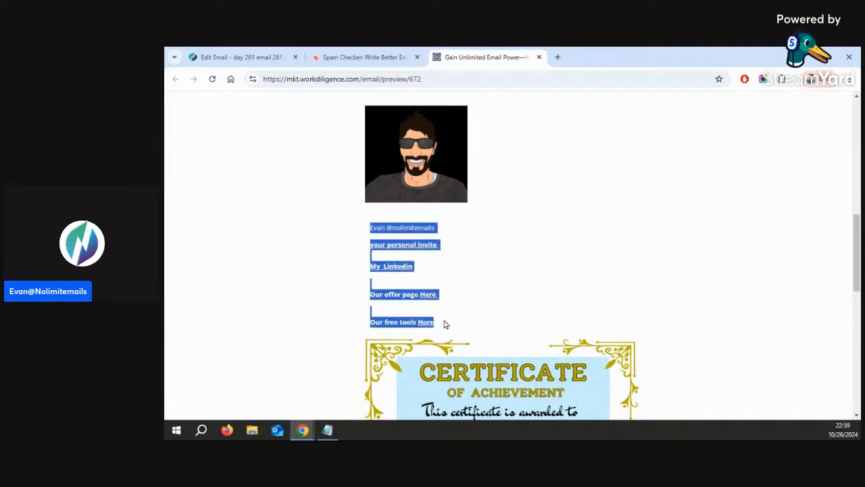
right_click(395, 247)
left_click(437, 158)
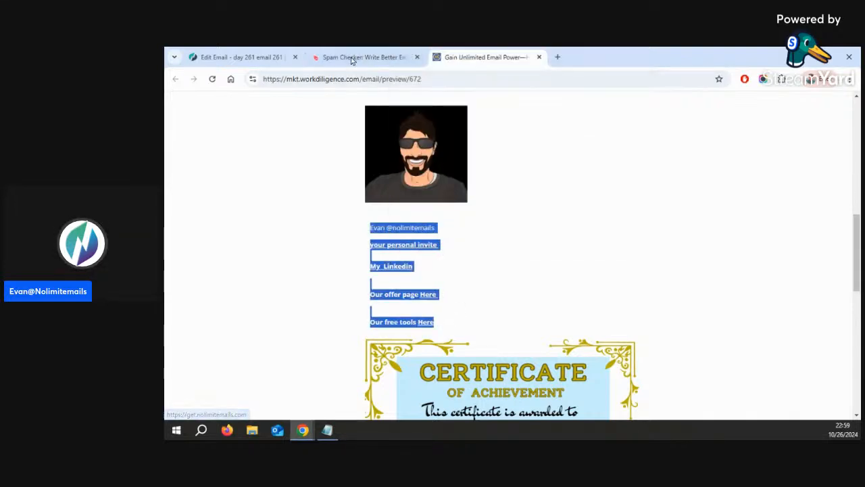
Add a text block to the empty section below the portrait and paste the copied signature links over its placeholder.
left_click(237, 57)
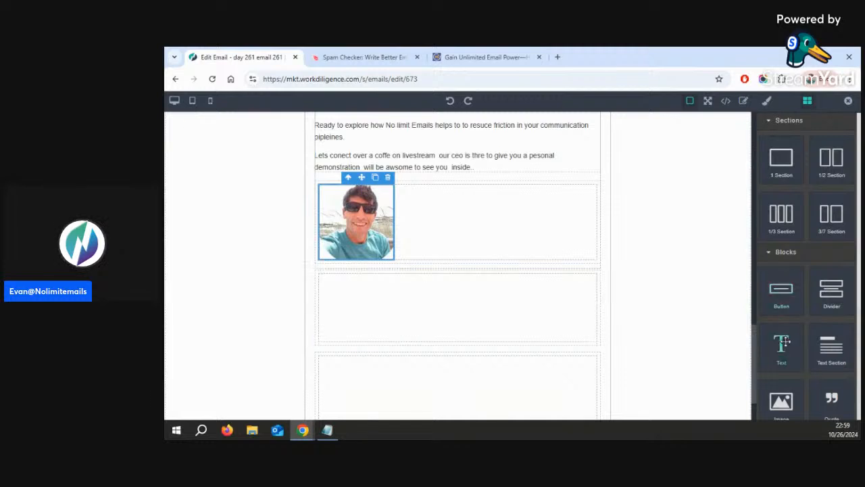
left_click_drag(783, 344, 326, 298)
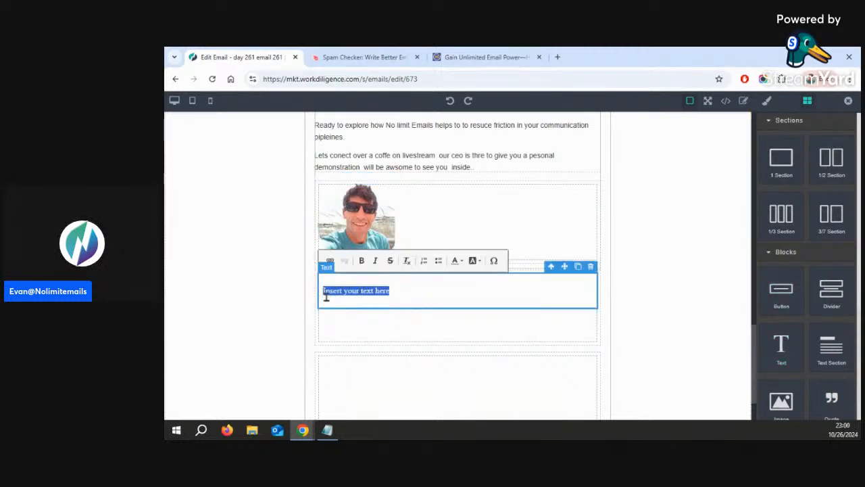
key("ctrl+v")
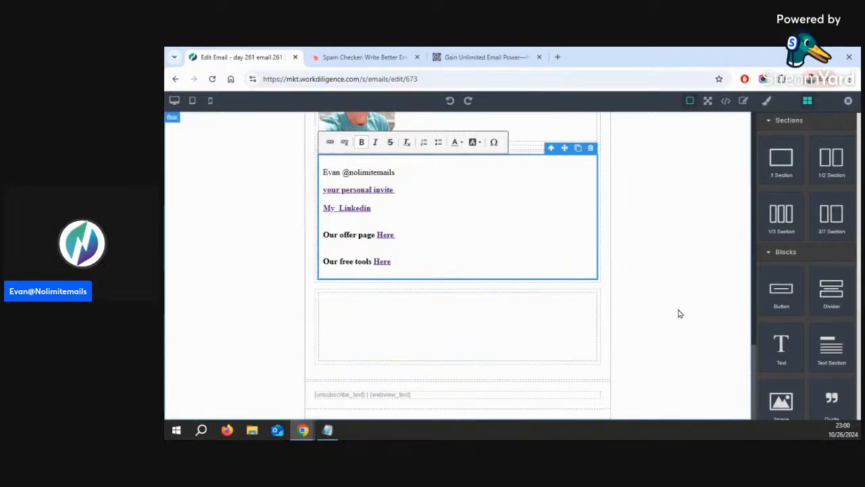
Copy the "How You Joined This List" and Disclaimer text from the end of the email 672 preview.
left_click(476, 60)
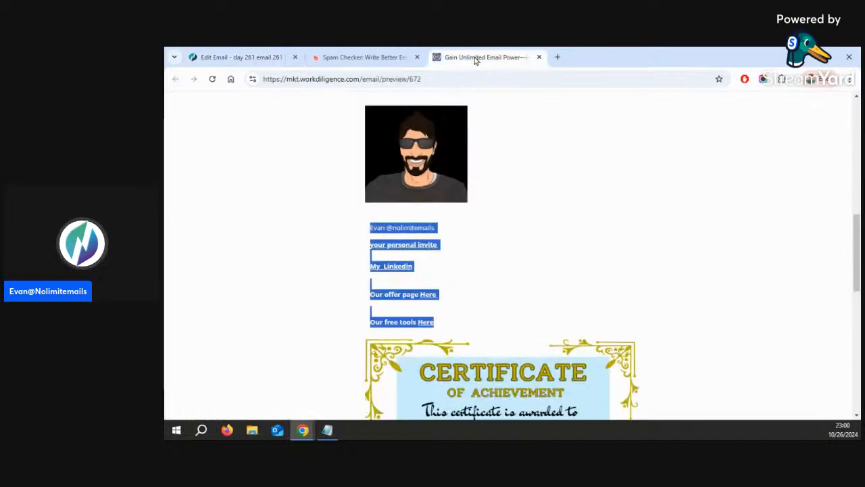
left_click_drag(857, 252, 859, 374)
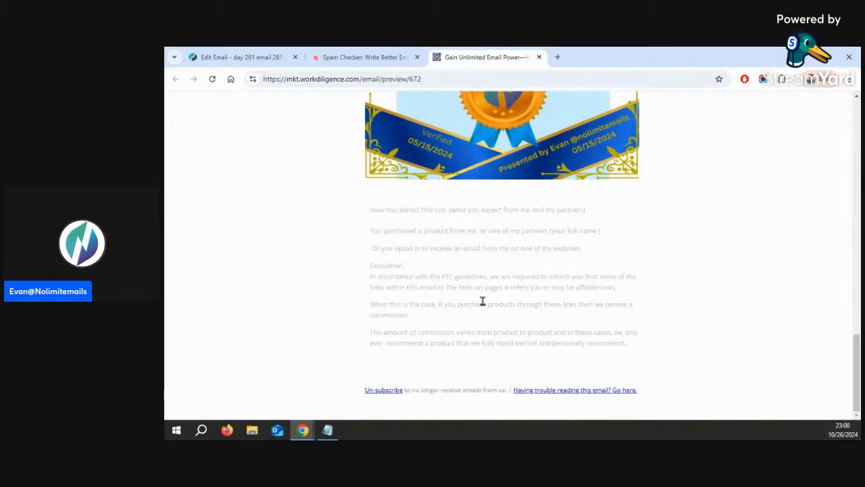
left_click_drag(365, 209, 654, 326)
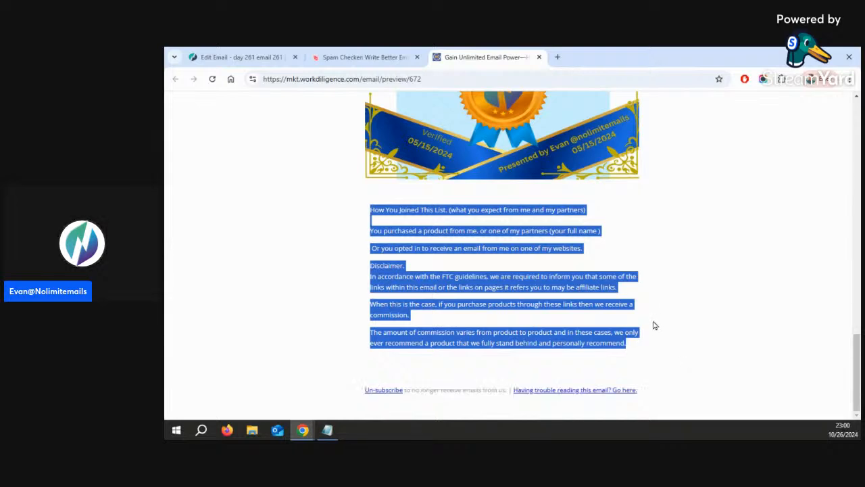
right_click(496, 276)
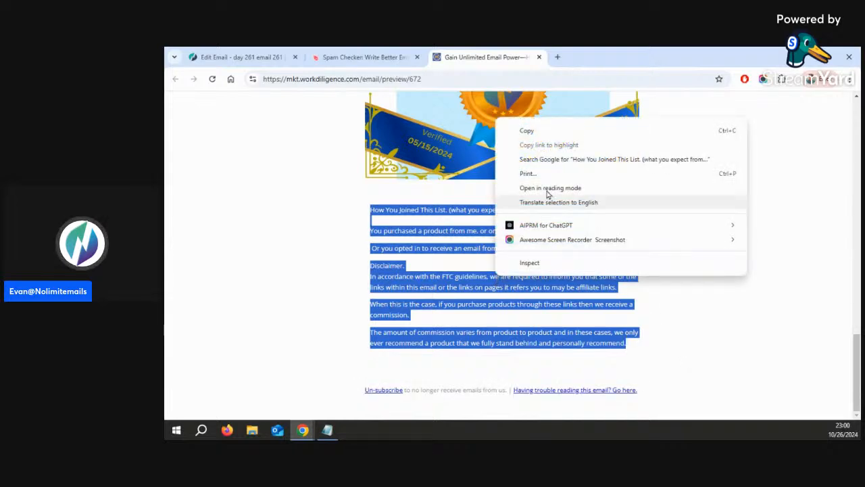
left_click(541, 130)
left_click_drag(857, 369, 833, 88)
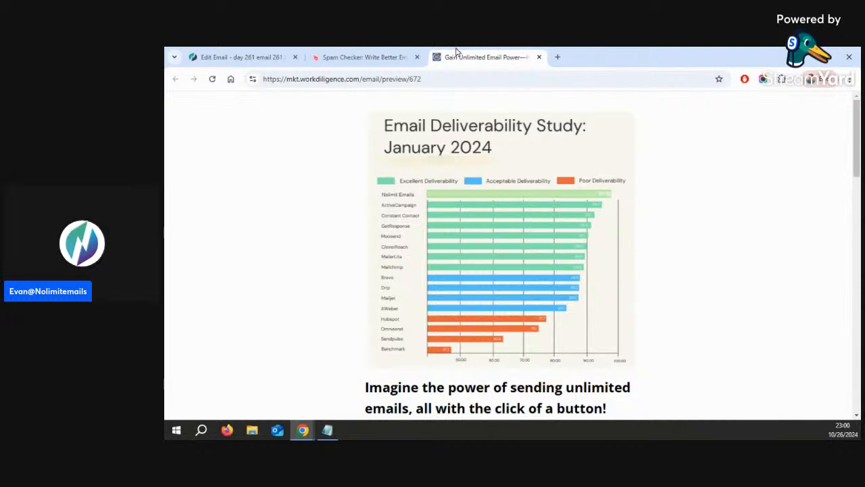
Add a text block to the last empty section above the unsubscribe footer and paste the copied disclaimer into it.
left_click(241, 58)
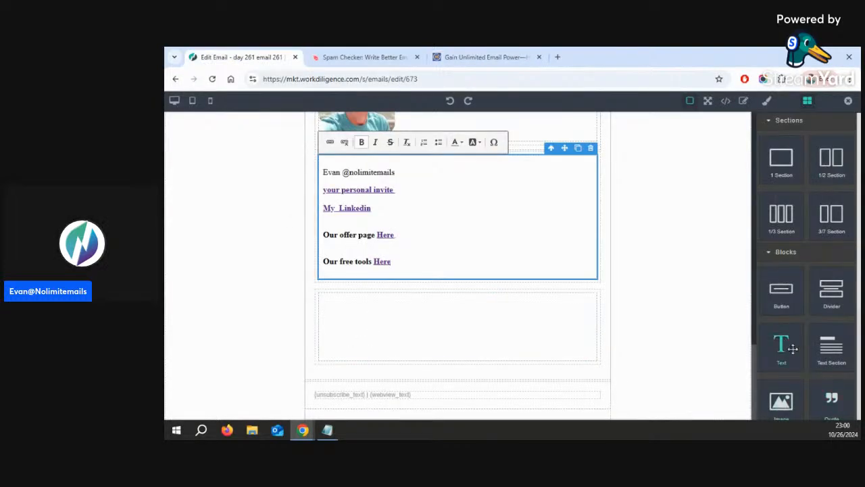
left_click_drag(781, 346, 321, 306)
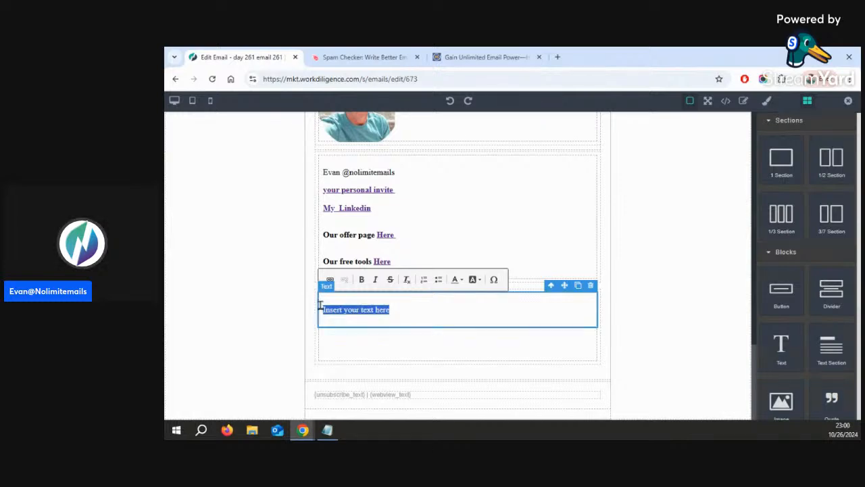
key("ctrl+v")
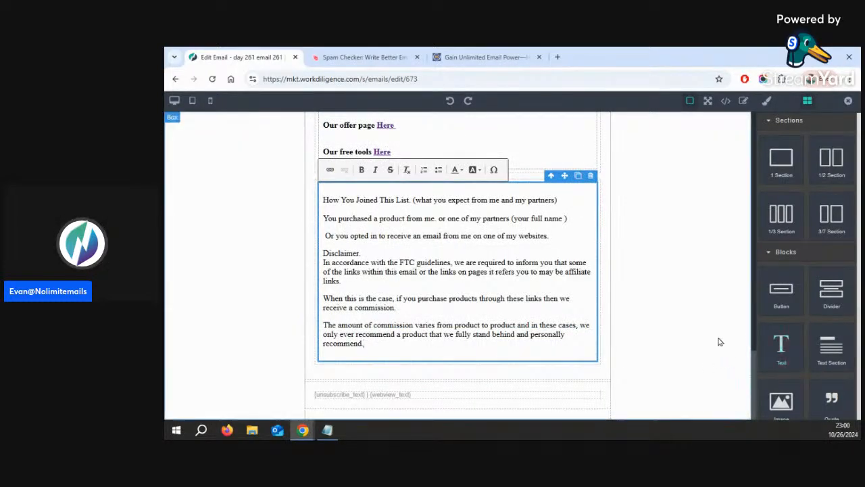
left_click(684, 319)
Add a single-column section below the signature links and insert nolimitemails-jailbreak.gif, enlarged to the section's full width.
left_click_drag(781, 159, 436, 169)
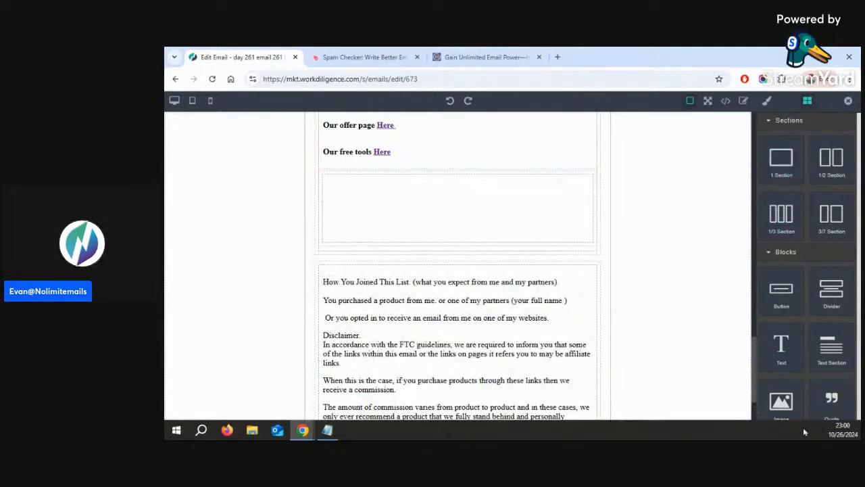
left_click_drag(781, 402, 402, 204)
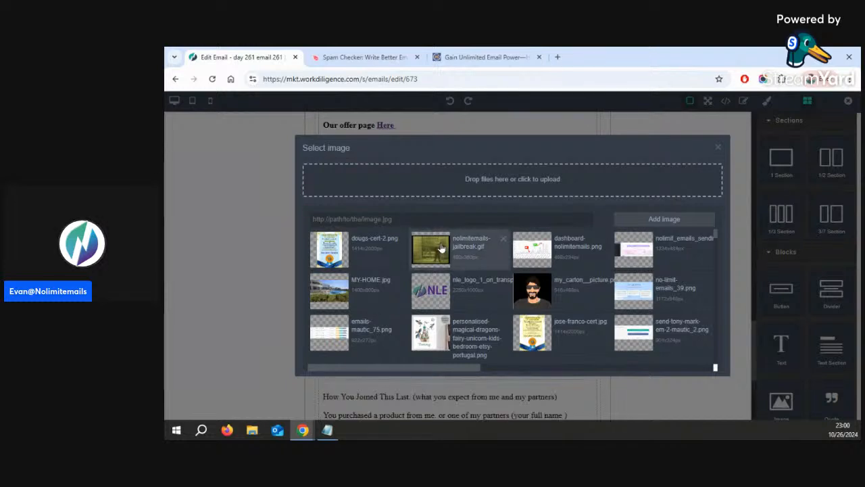
double_click(433, 254)
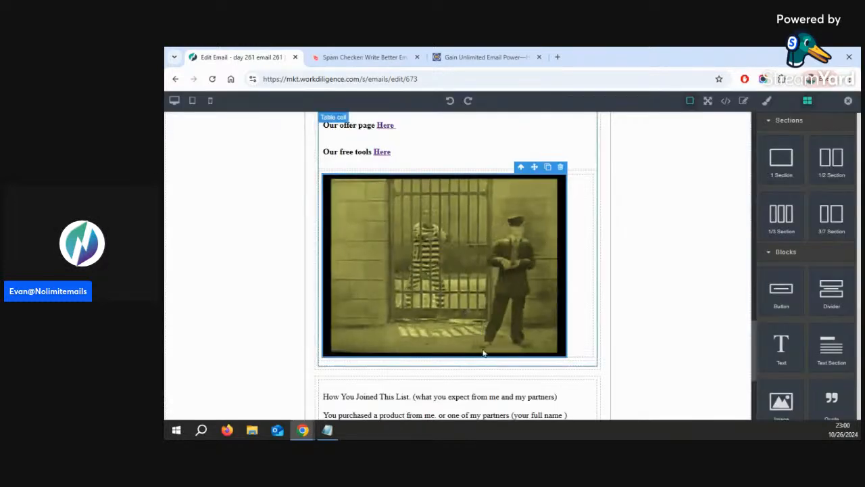
left_click_drag(565, 359, 596, 379)
left_click(652, 333)
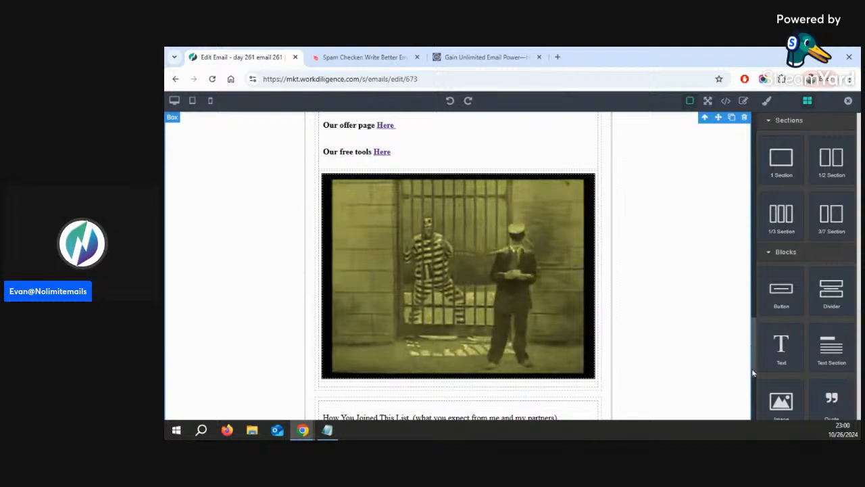
Leave the builder and save the email, closing its edit form.
left_click_drag(756, 347, 714, 52)
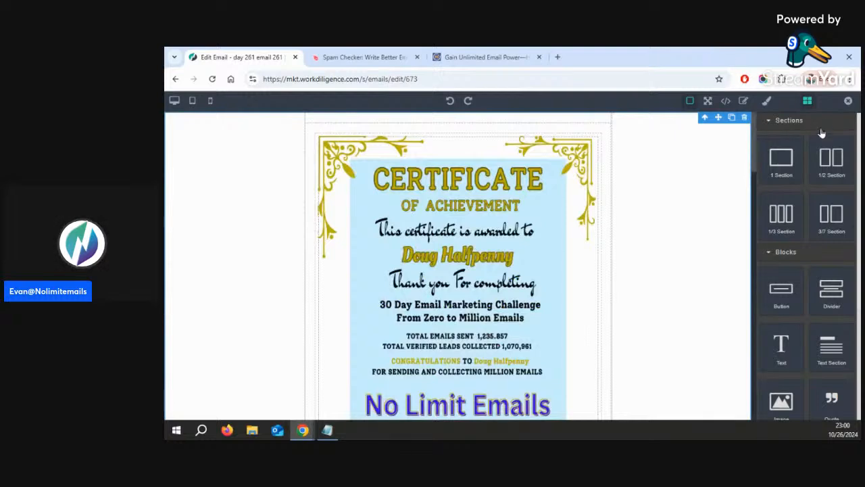
left_click(851, 102)
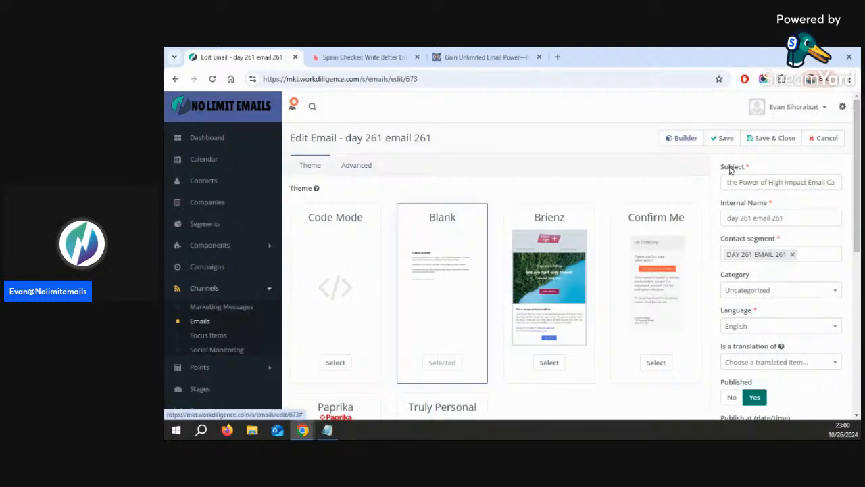
left_click(770, 138)
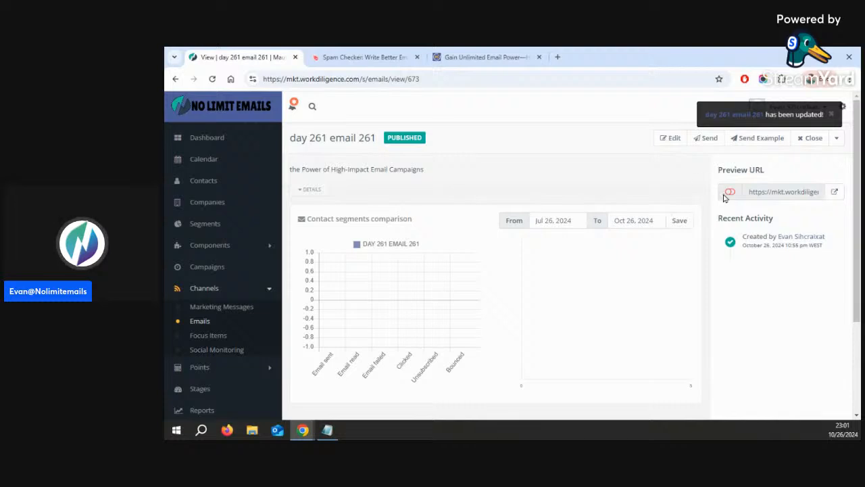
Enable the email's public preview URL and review the preview page.
left_click(730, 192)
left_click(835, 193)
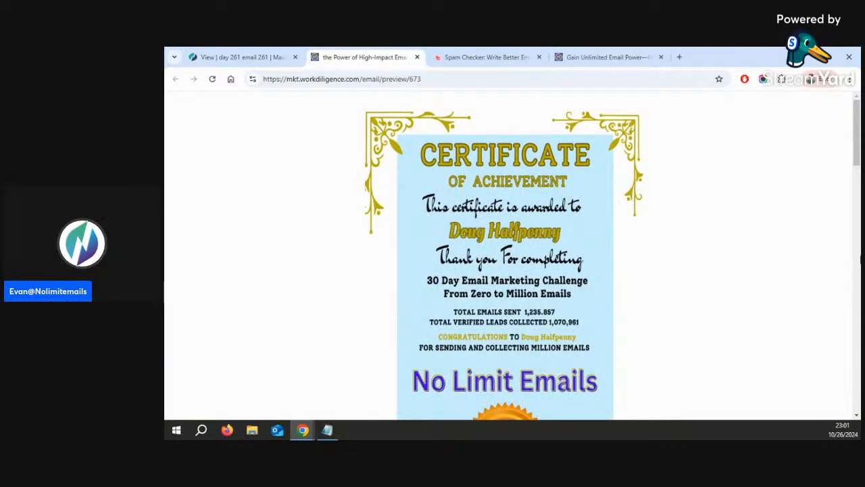
left_click_drag(857, 144, 807, 116)
left_click(246, 55)
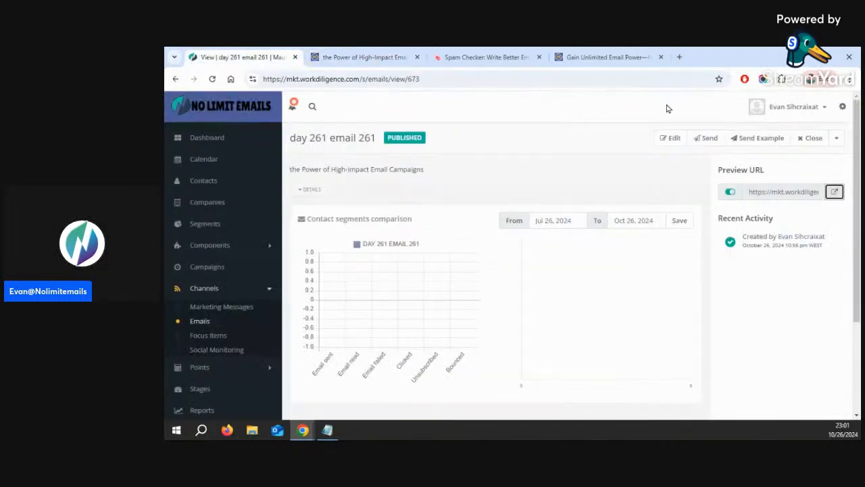
Recheck the email's preview page and reopen the email in the builder for further editing.
left_click(670, 140)
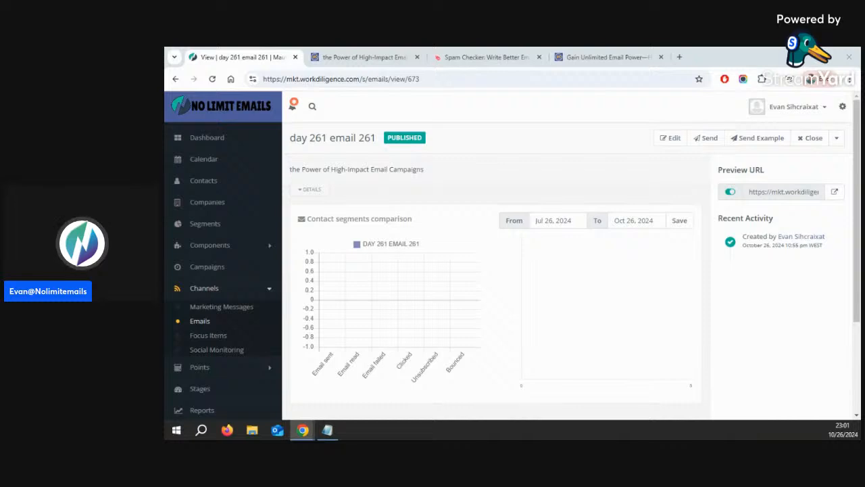
left_click(387, 56)
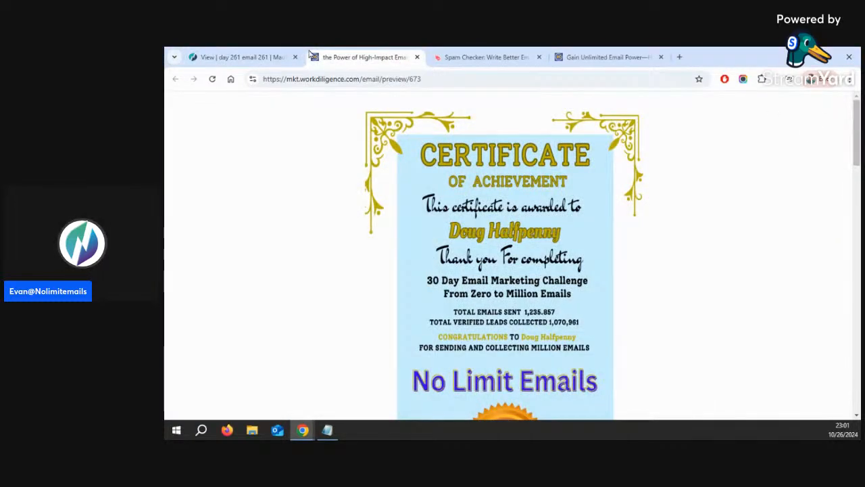
left_click(269, 59)
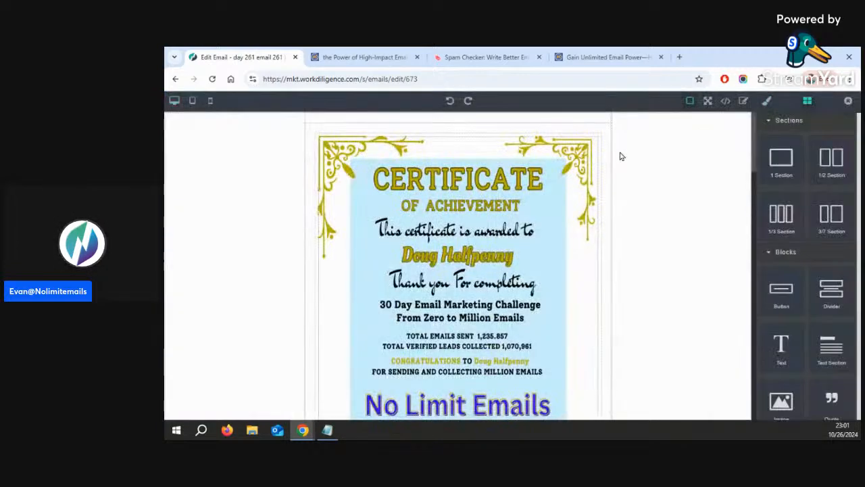
left_click_drag(785, 169, 833, 95)
Delete the jailbreak GIF below the signature links together with the nested section that holds it.
scroll(736, 232, "down", 3)
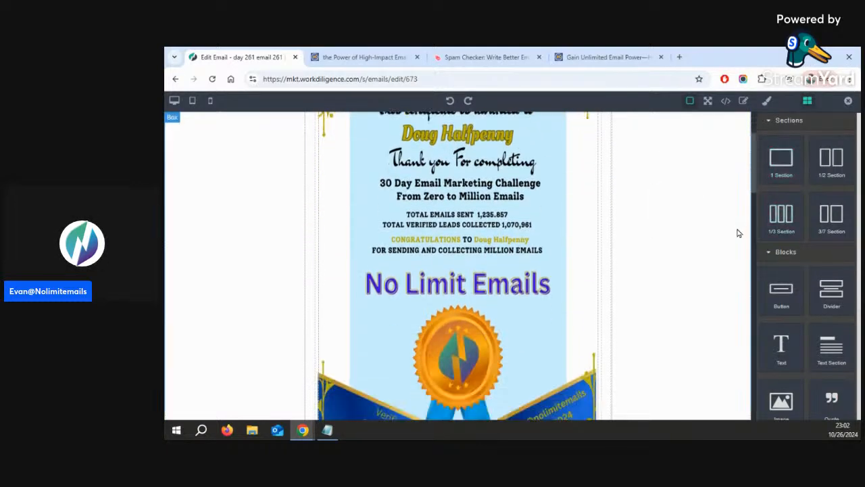
scroll(731, 218, "up", 3)
scroll(740, 210, "down", 1)
left_click_drag(754, 169, 755, 361)
left_click(456, 287)
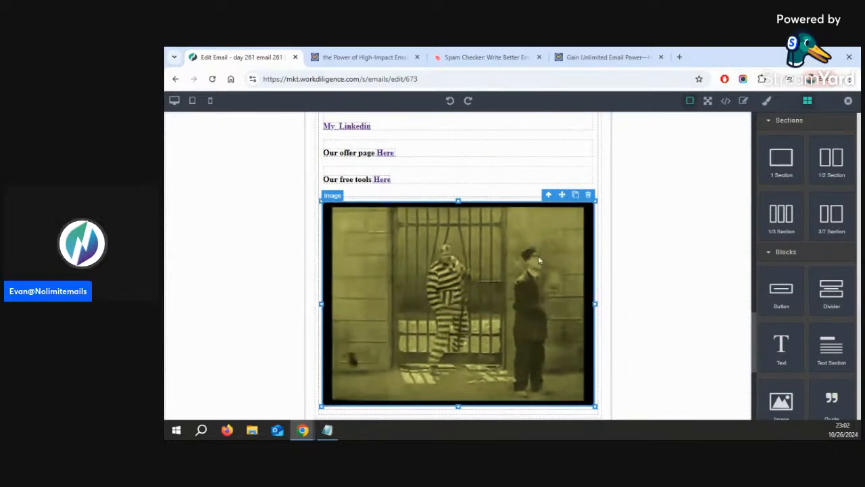
key("Delete")
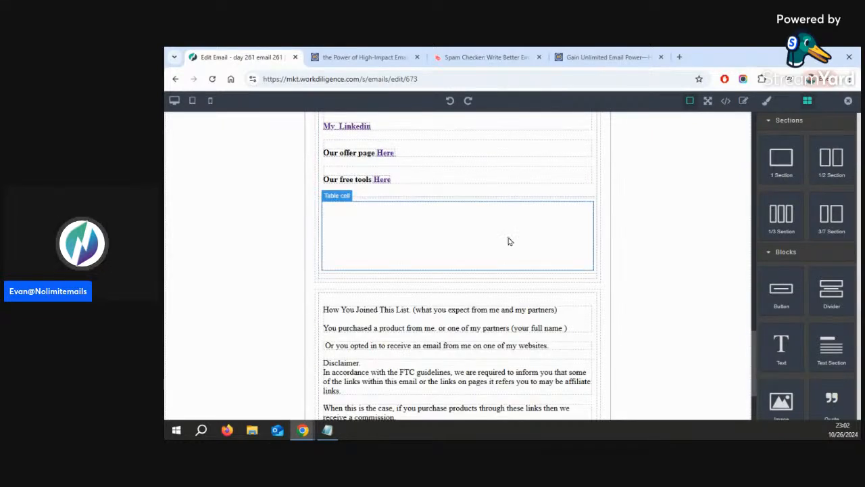
left_click(510, 238)
left_click(587, 197)
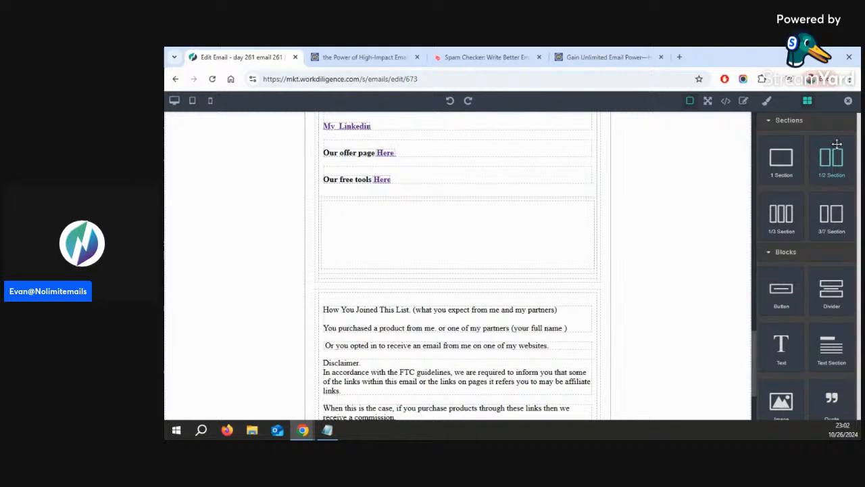
left_click(547, 243)
left_click(593, 197)
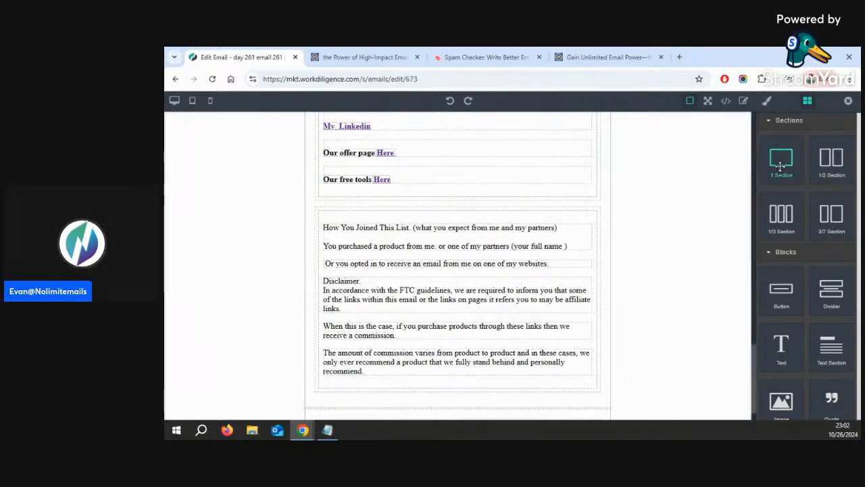
Add a one-column section with a text block between the signature links and the disclaimer, and paste the YouTube iframe embed code into it.
left_click_drag(782, 162, 360, 206)
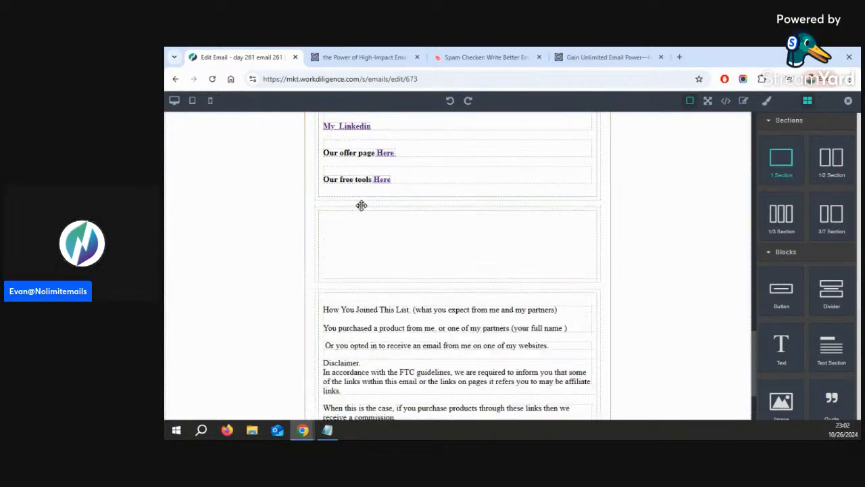
left_click_drag(792, 351, 429, 229)
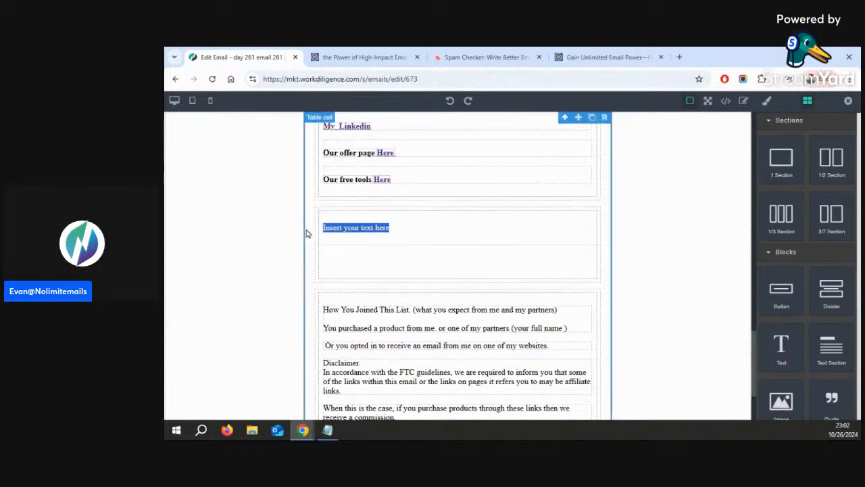
key("ctrl+v")
scroll(324, 244, "down", 3)
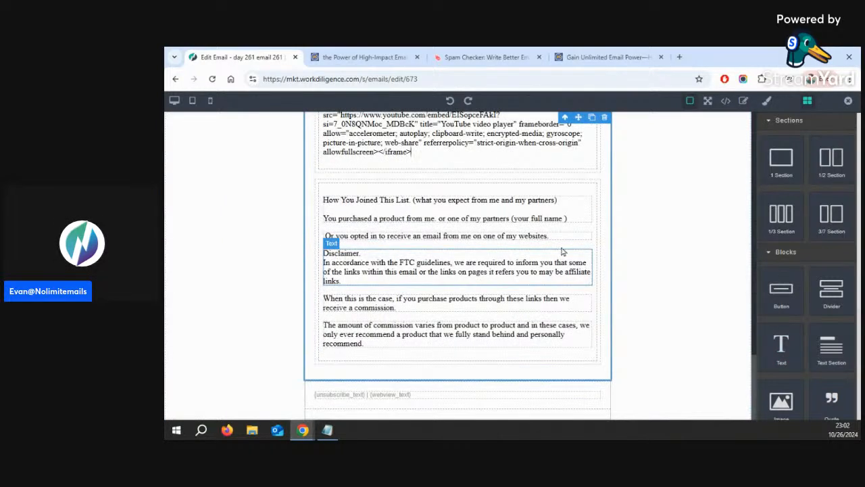
Save and close the email with its new video embed and reopen it in the builder.
left_click(849, 101)
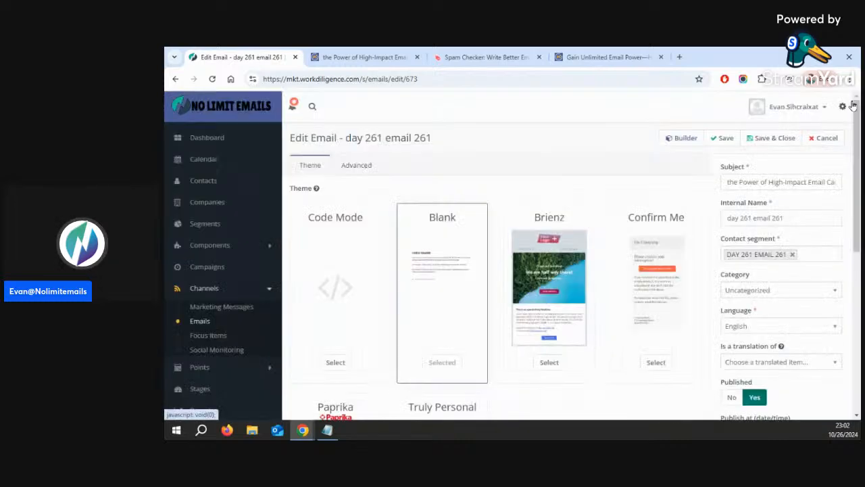
left_click(775, 139)
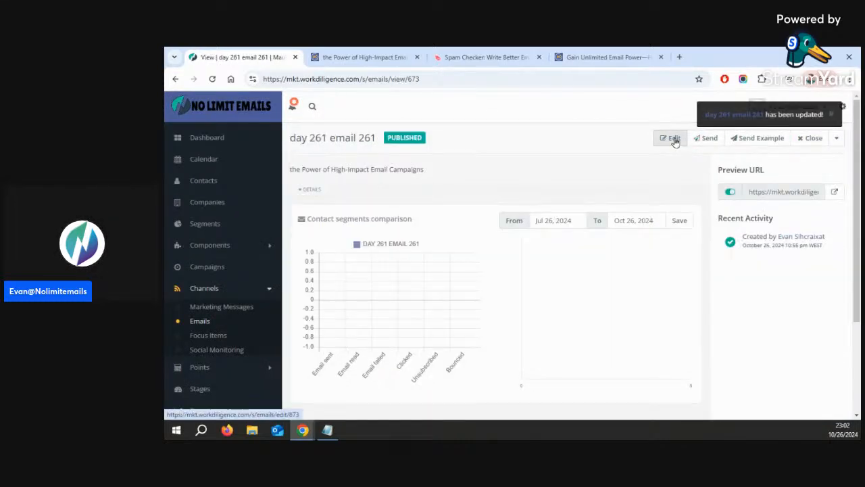
left_click(676, 140)
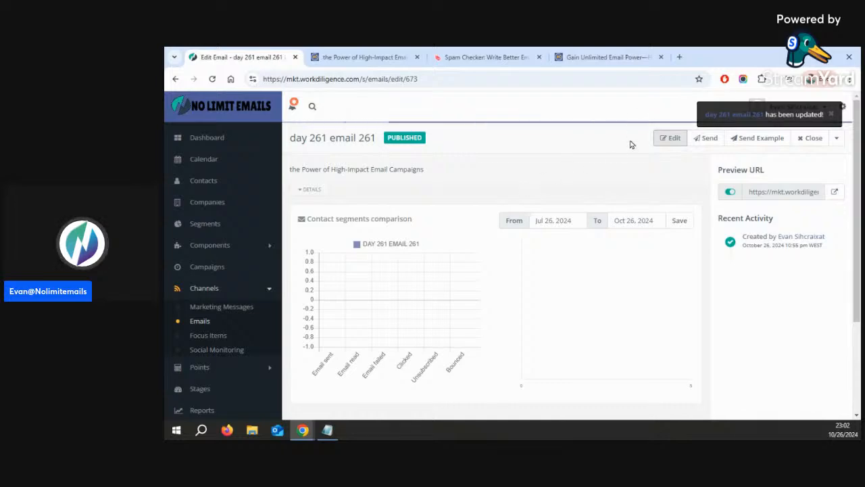
left_click(682, 138)
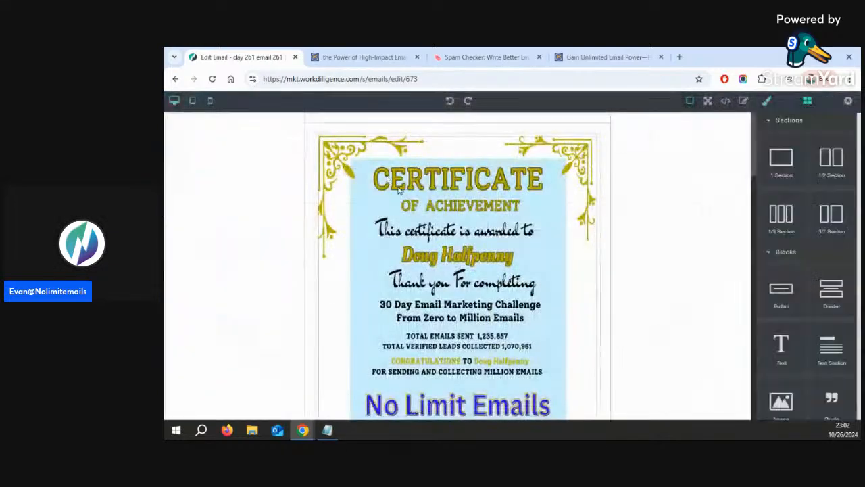
Stretch the embedded YouTube video taller so its whole thumbnail fits, and save and close the email.
scroll(730, 329, "down", 15)
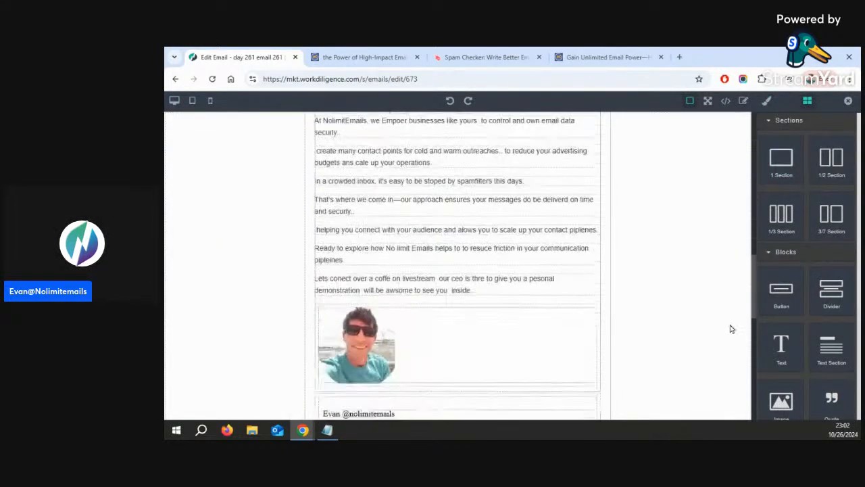
left_click(346, 301)
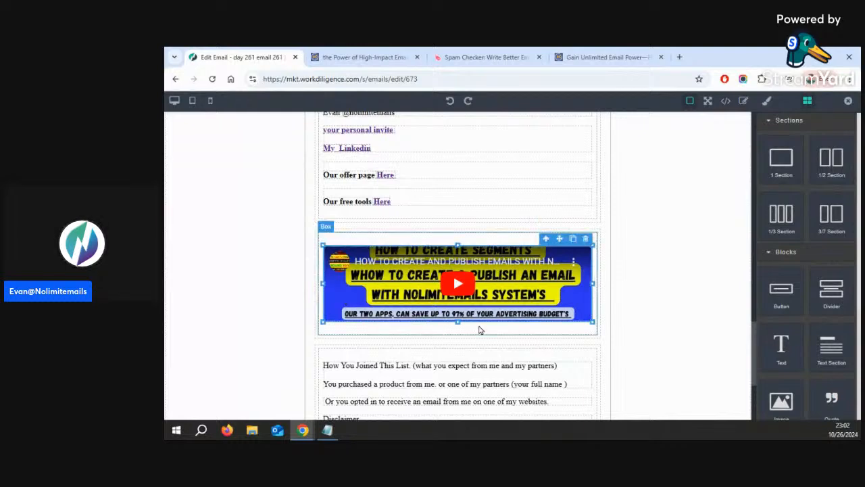
left_click_drag(458, 322, 457, 437)
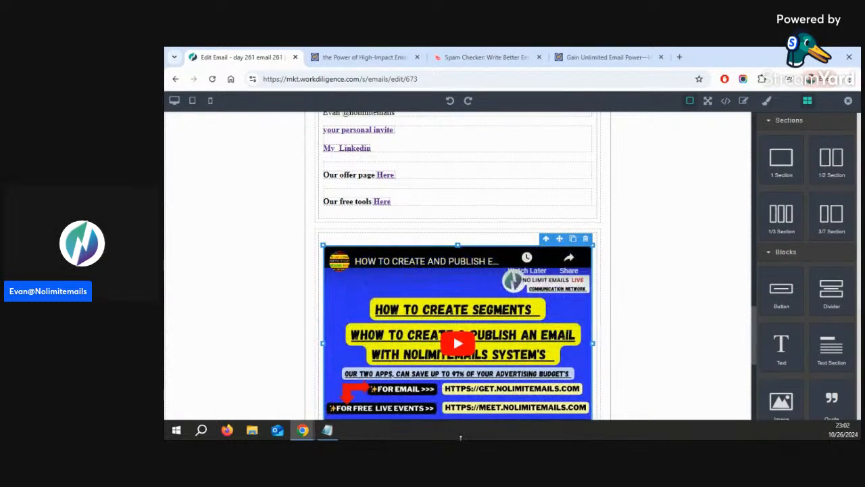
scroll(676, 237, "up", 2)
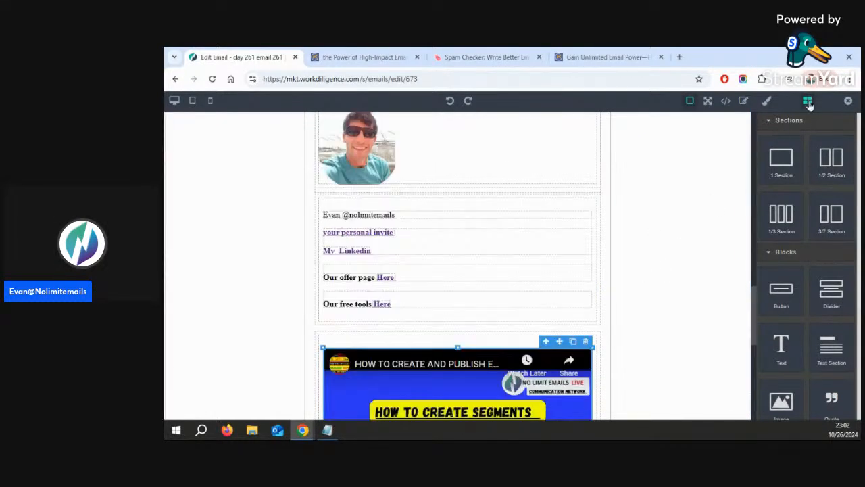
left_click(849, 102)
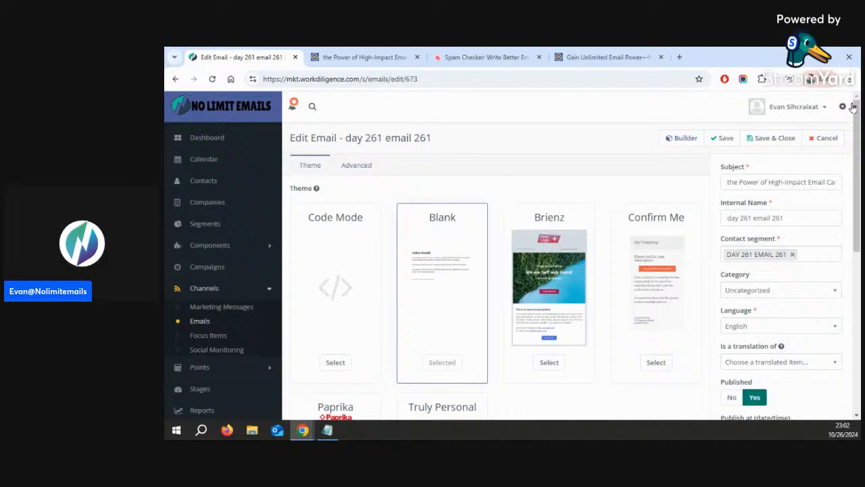
left_click(778, 138)
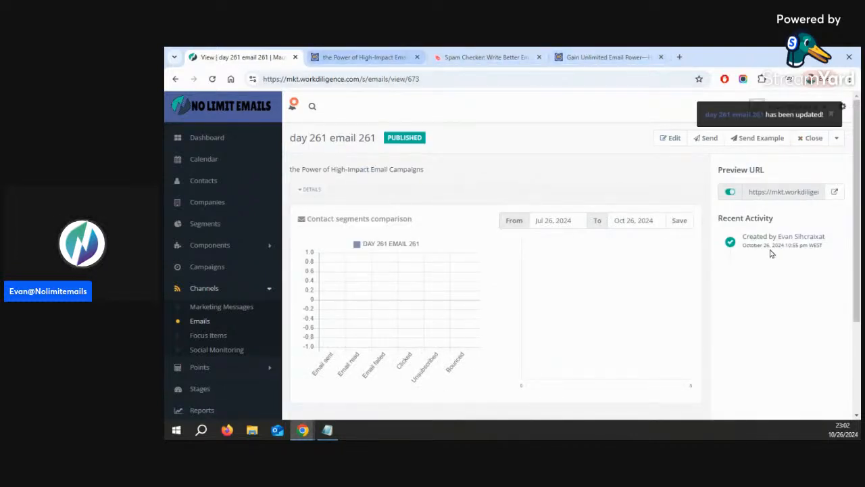
Open the email's public preview and review it down to the embedded video and disclaimer.
left_click(834, 192)
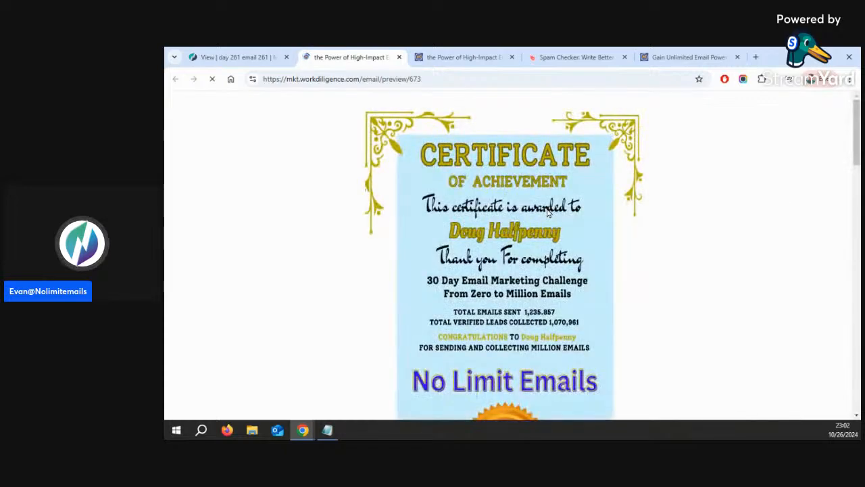
scroll(844, 241, "down", 8)
scroll(845, 241, "down", 10)
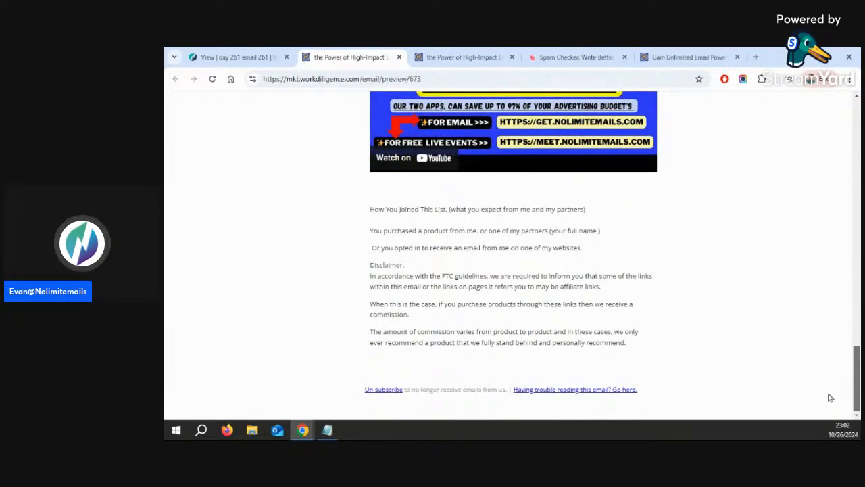
scroll(829, 397, "up", 3)
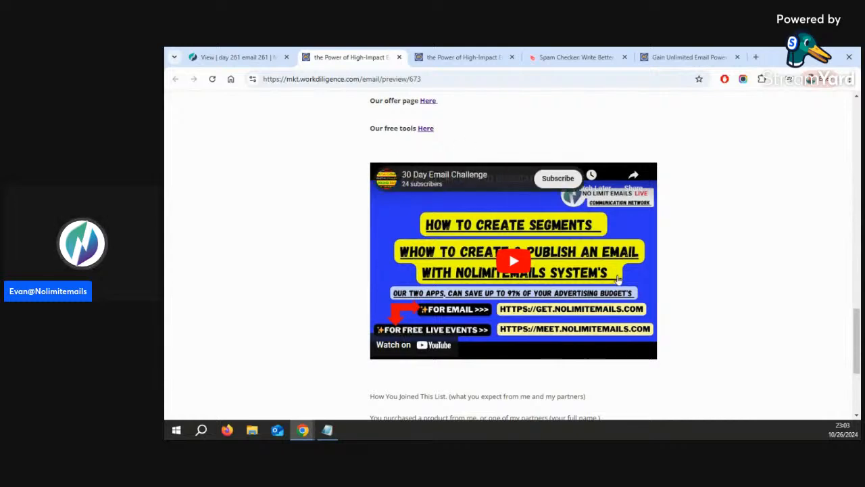
left_click_drag(857, 331, 814, 61)
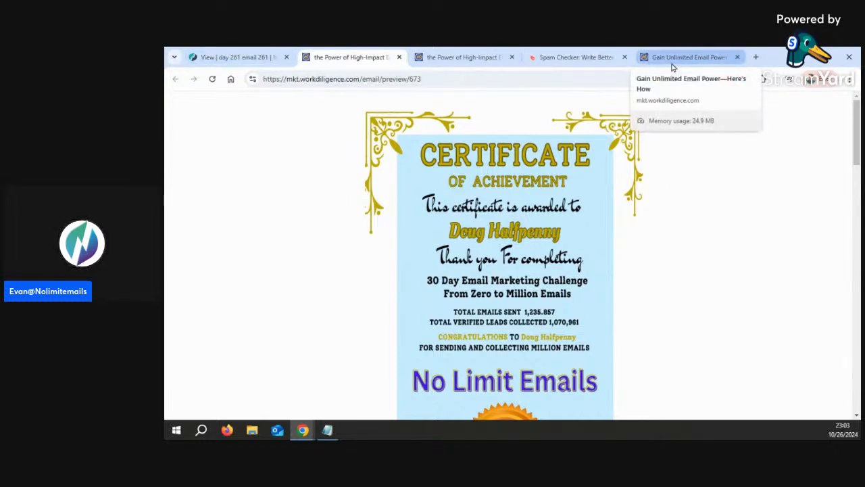
Send day 261 email 261 to its pending contacts, keeping the batch size of 100, and close the finished send page.
left_click(232, 54)
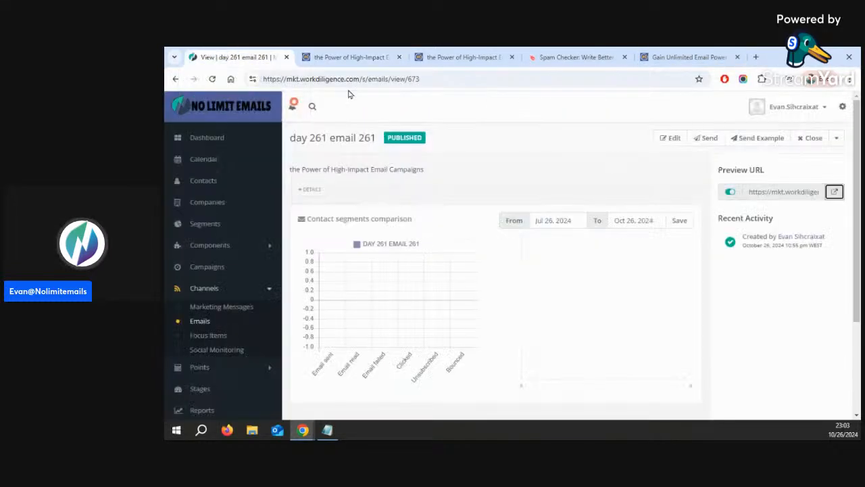
left_click(706, 137)
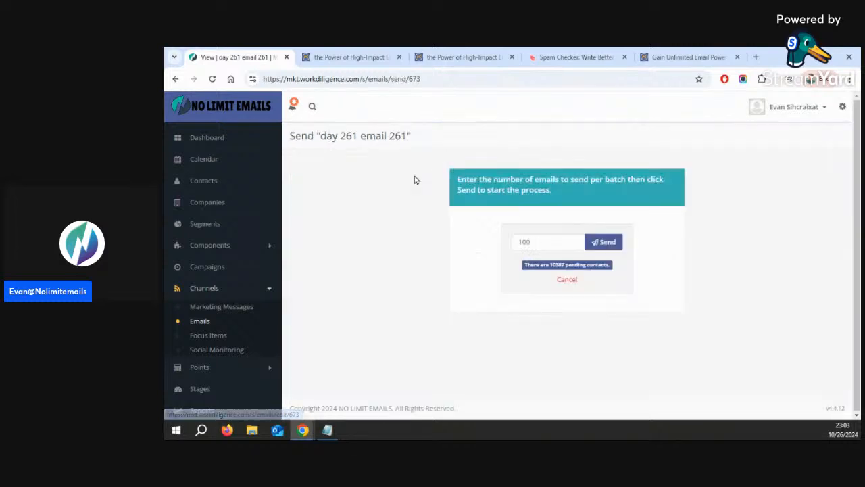
left_click_drag(526, 264, 609, 263)
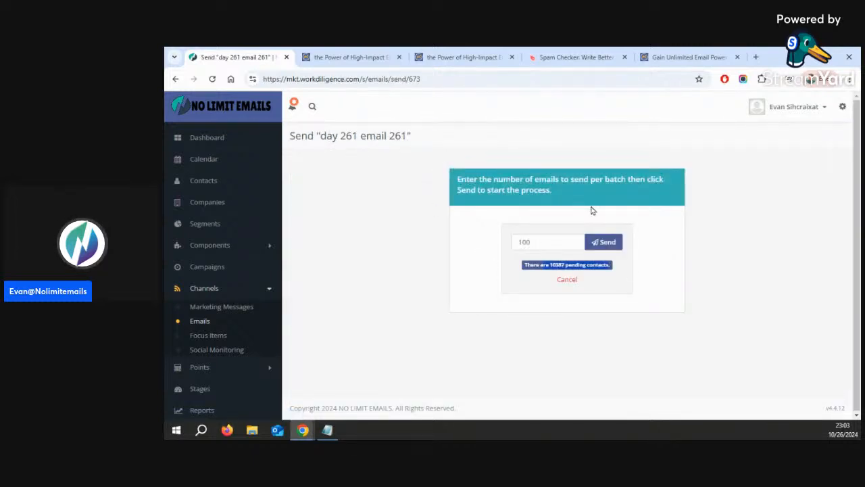
left_click(603, 241)
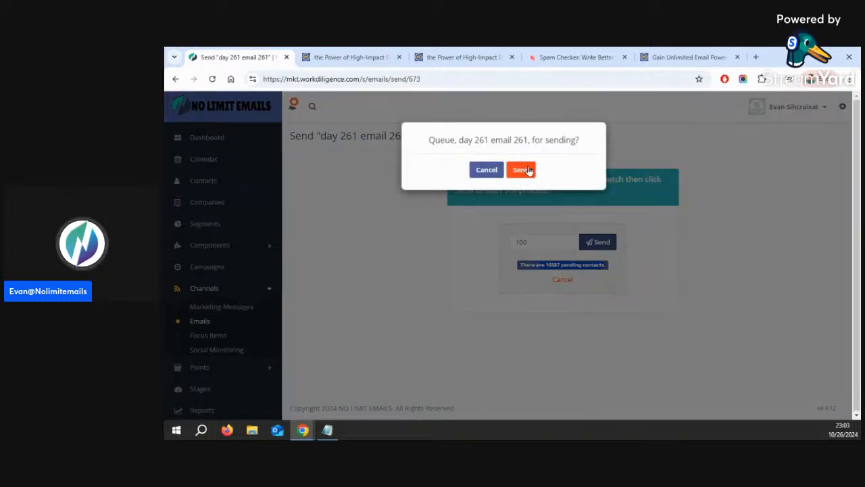
left_click(527, 170)
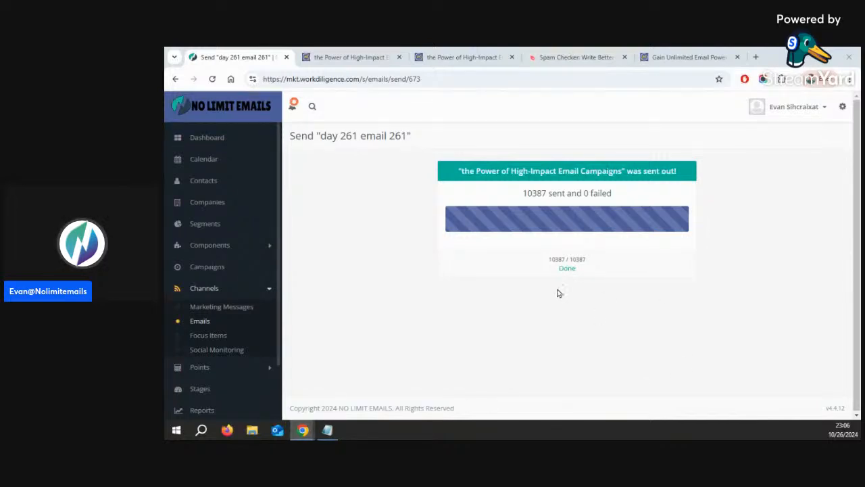
left_click(567, 269)
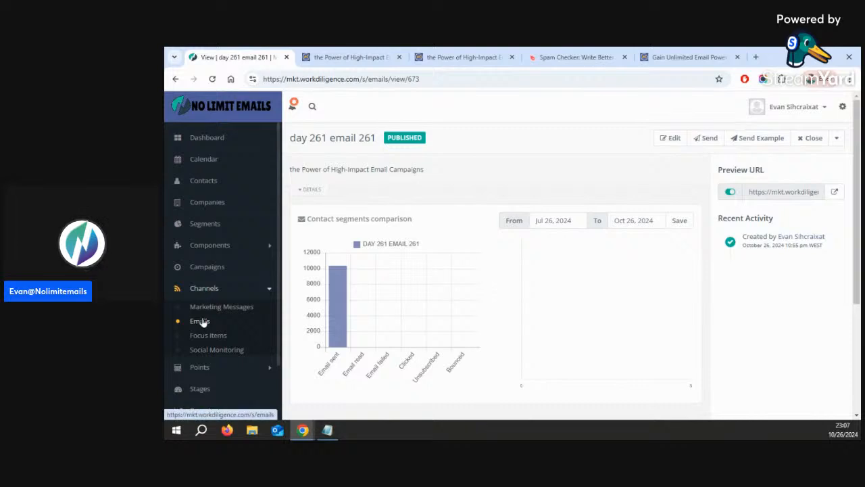
Open the contacts list and view its import and export options.
left_click(212, 187)
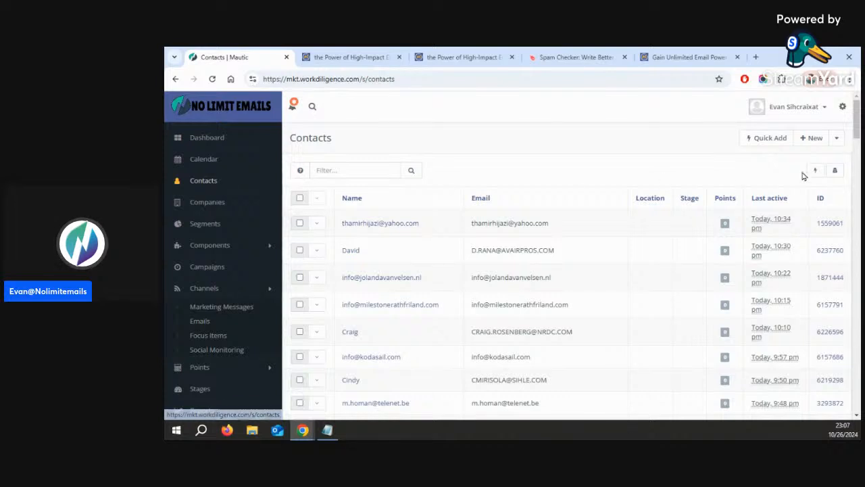
left_click(837, 138)
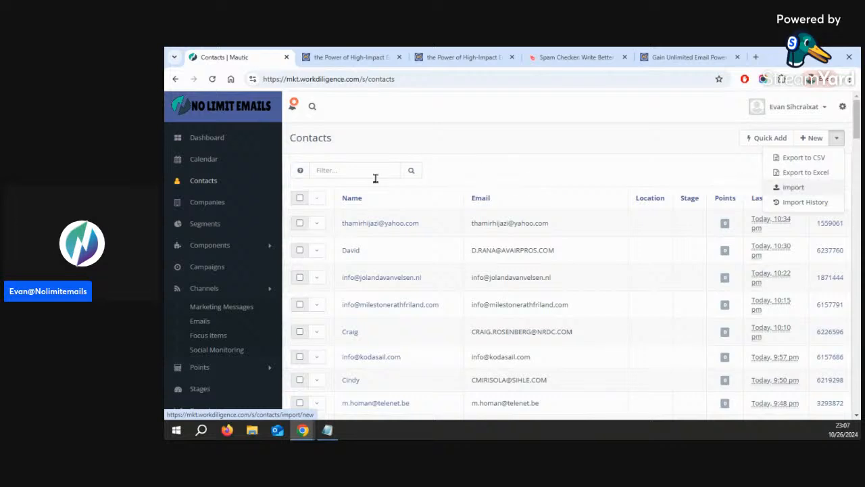
Start a new contact segment and add "day 262 email 262" to the suggested DAY 1 EMAIL 1 name.
left_click(217, 231)
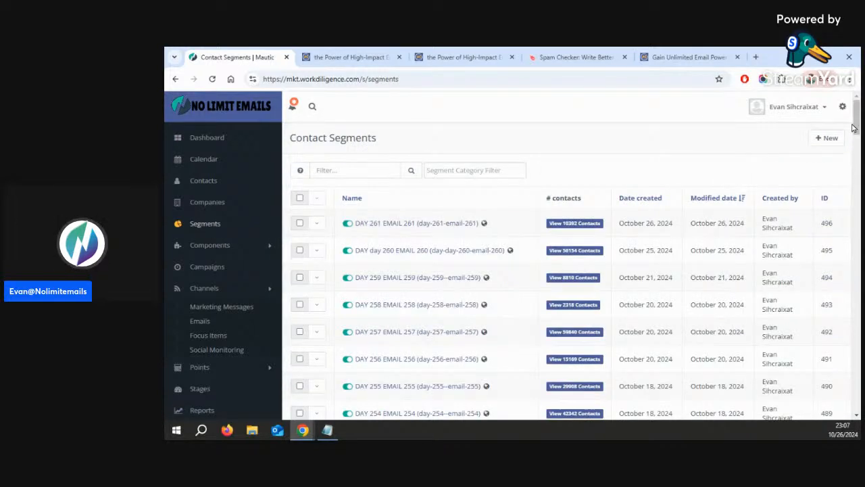
left_click(833, 141)
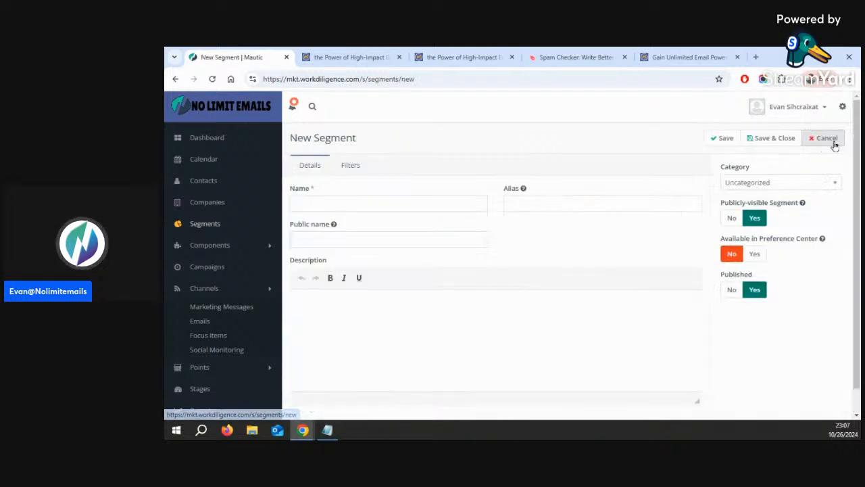
left_click(386, 202)
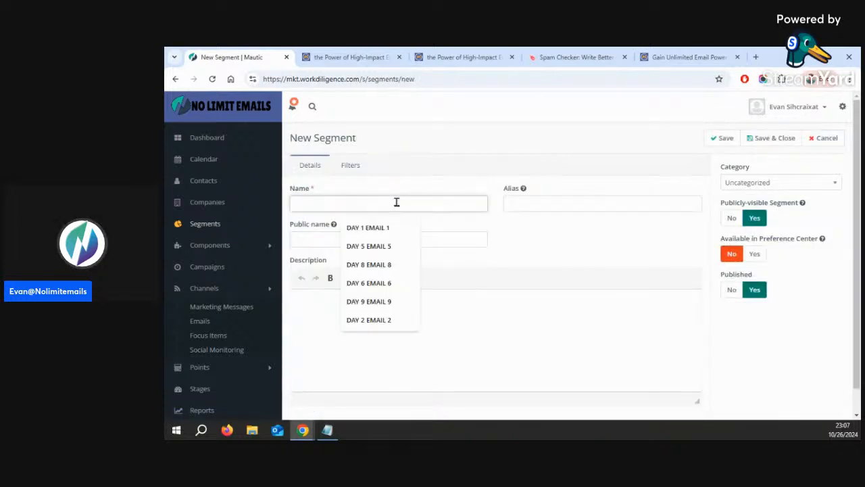
left_click(378, 235)
left_click(310, 202)
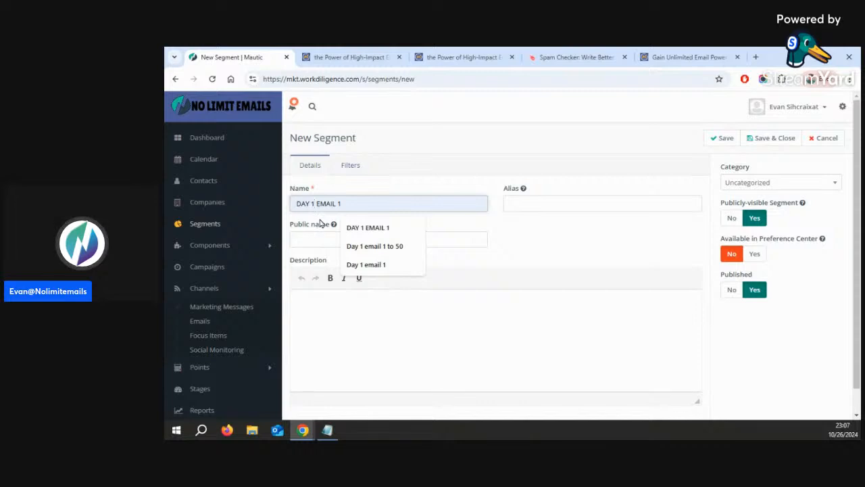
key("BackSpace")
type("2")
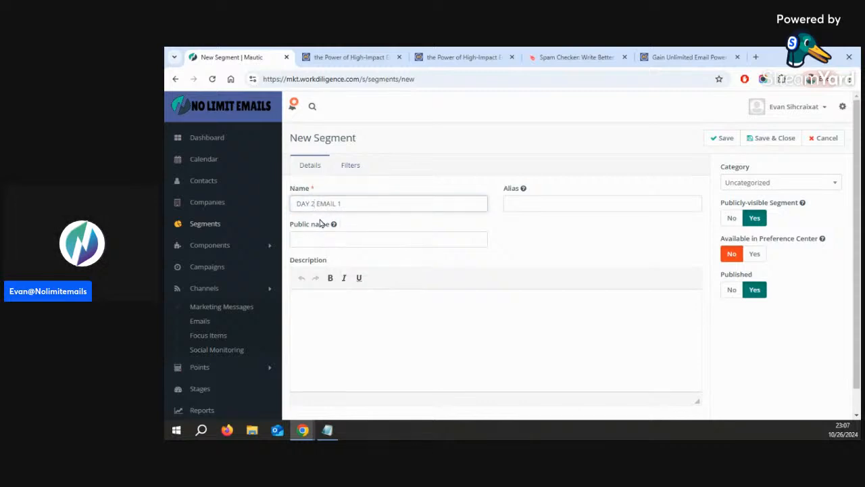
key("BackSpace")
type("day")
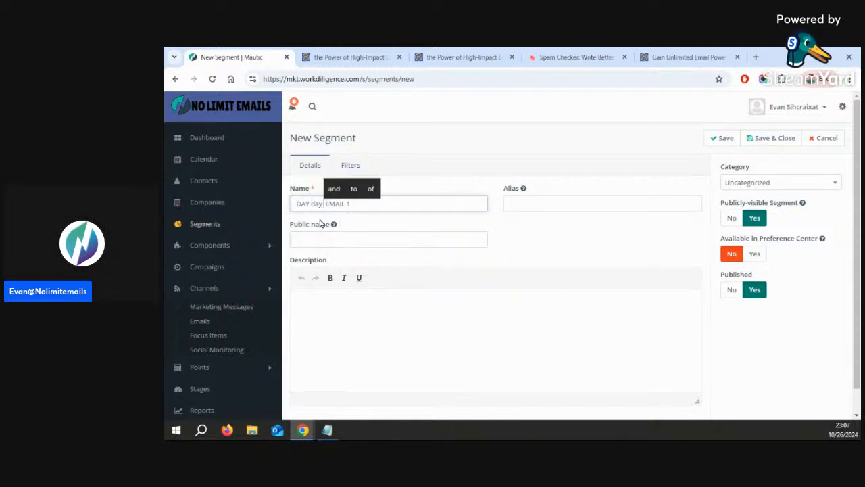
type(" 262")
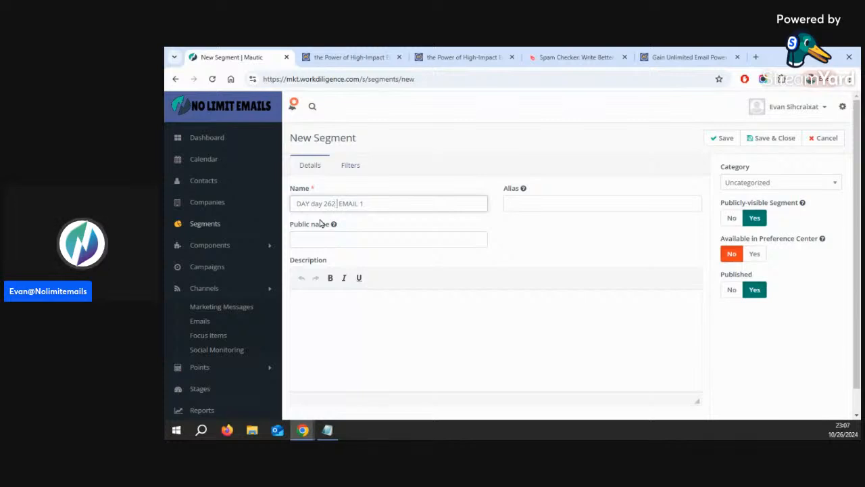
type(" emai ")
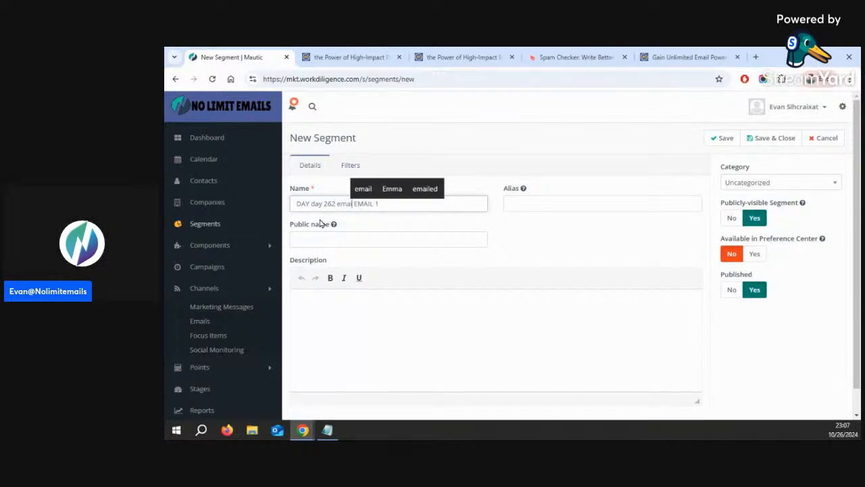
type("l ")
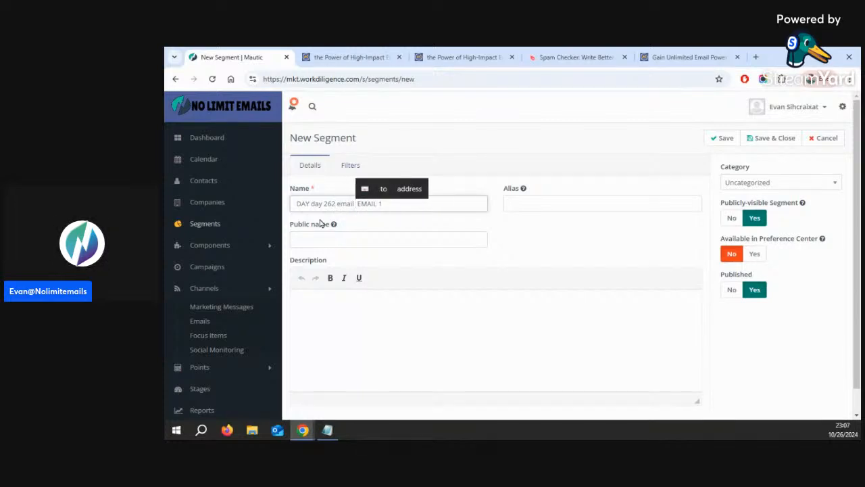
type("262")
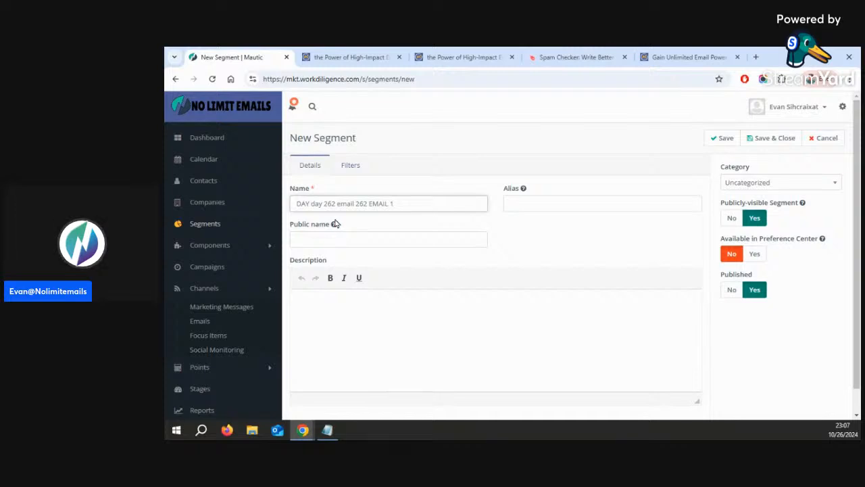
Trim the segment's name to "DAY 262 email 262", and save and close the segment.
left_click(412, 204)
key("BackSpace")
key("BackSpace")
key("BackSpace")
key("BackSpace")
key("BackSpace")
key("BackSpace")
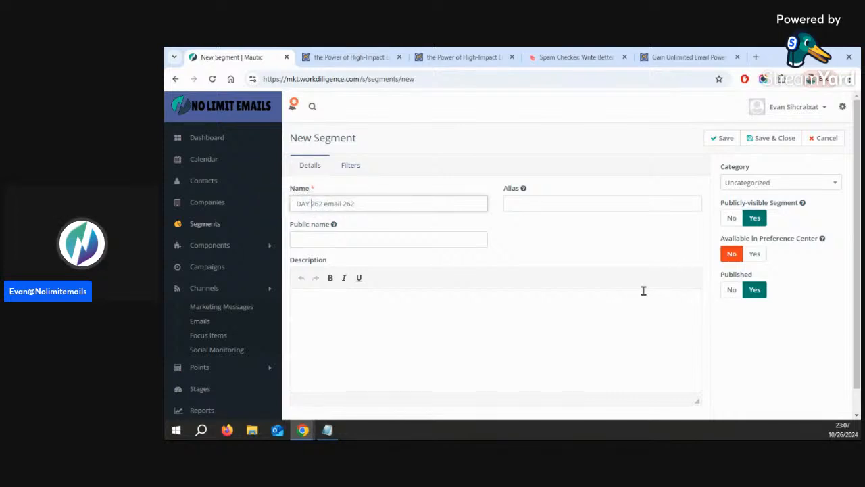
left_click(769, 138)
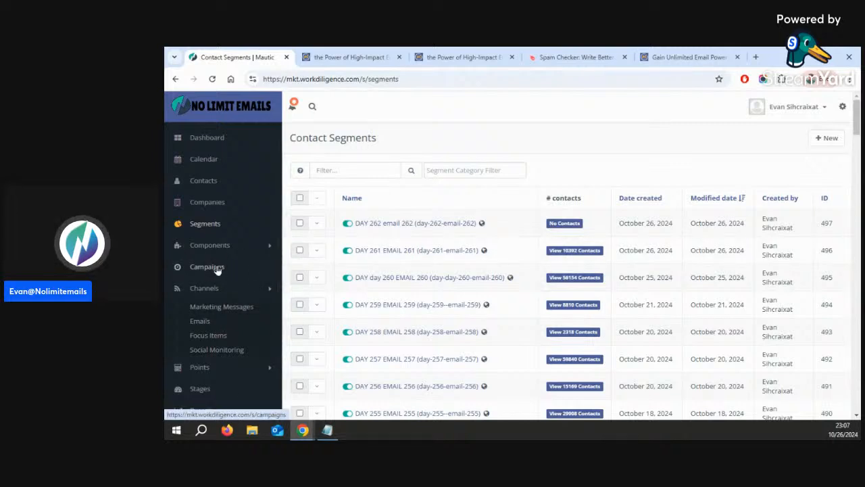
Create a new segment email and assign DAY 262 email 262 as its contact segment.
left_click(200, 321)
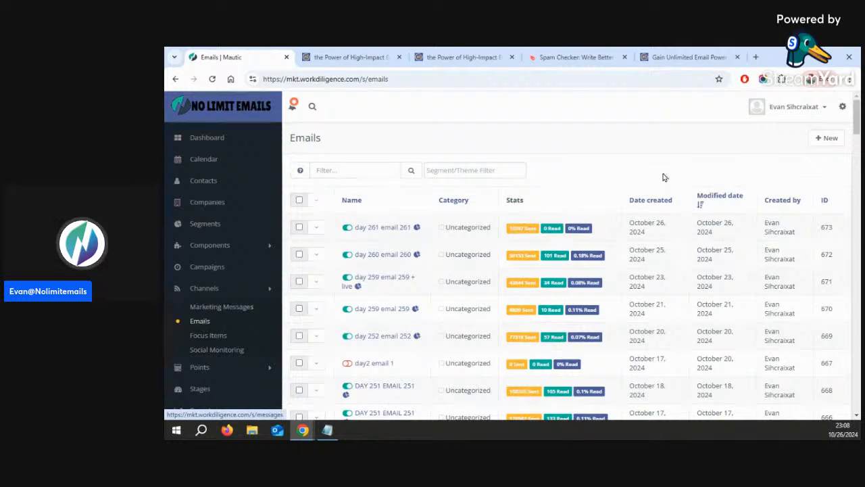
left_click(827, 141)
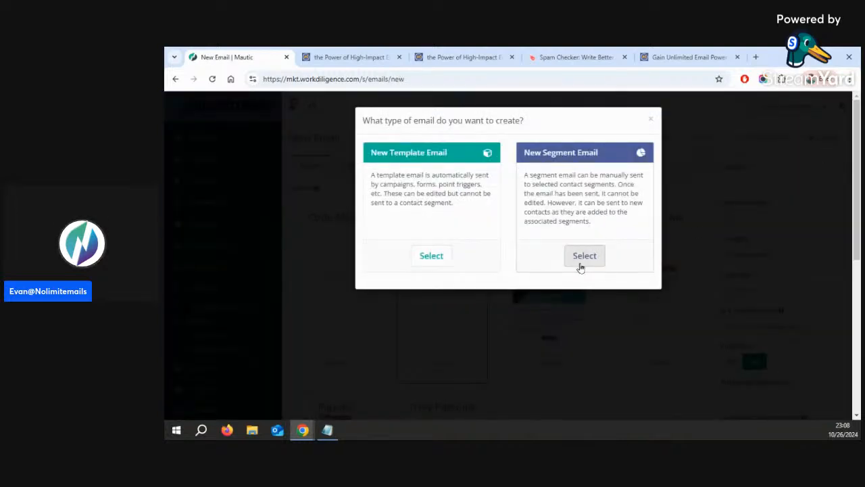
left_click(583, 257)
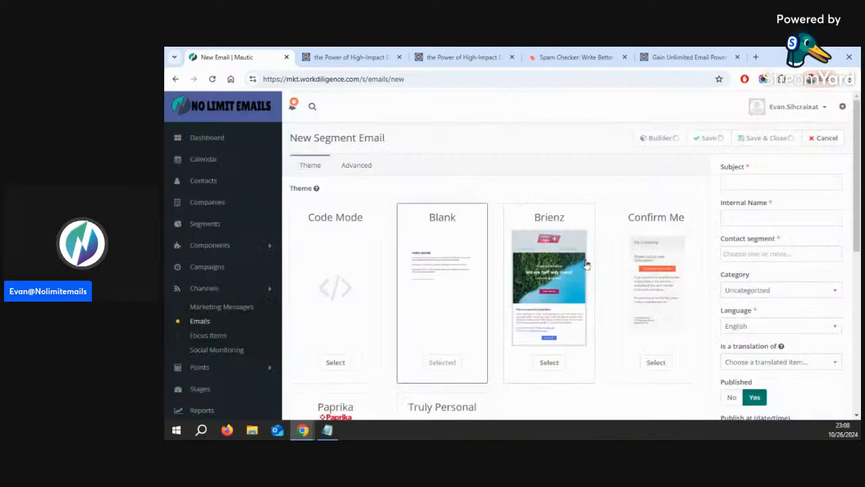
left_click(759, 254)
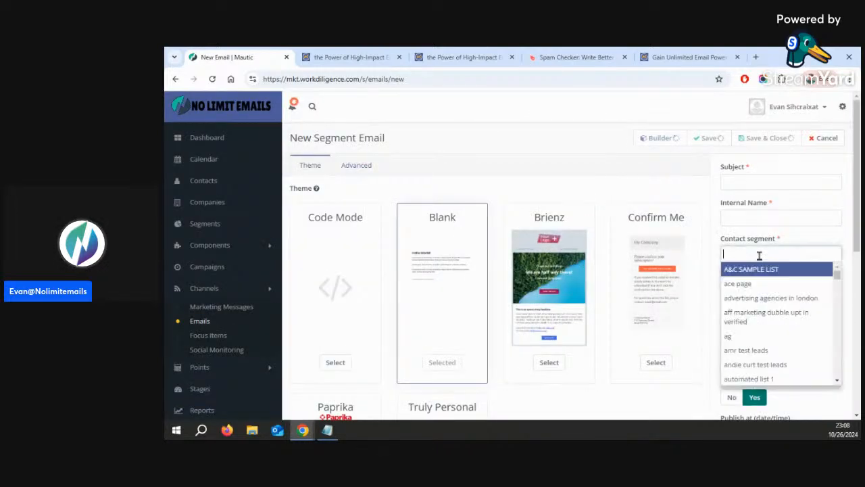
type("day")
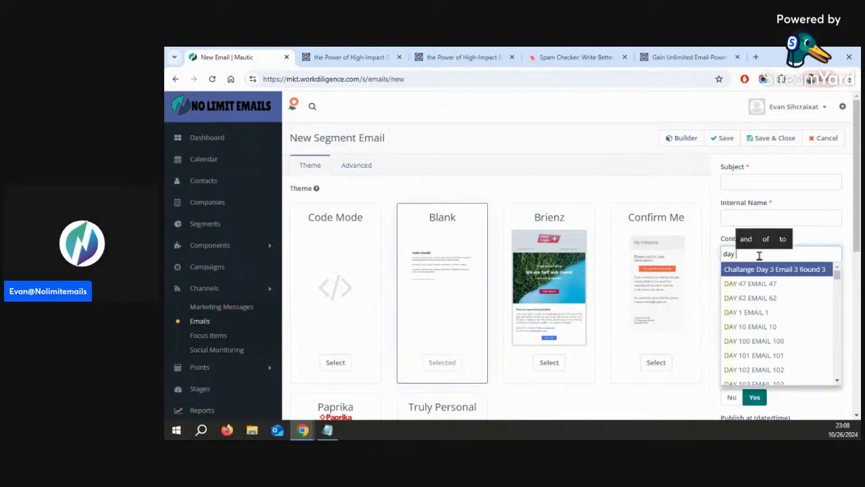
type(" 2")
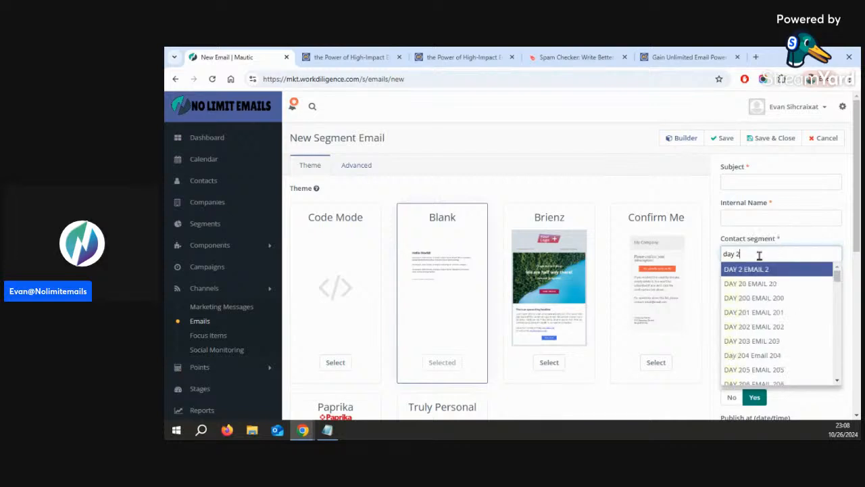
type("62")
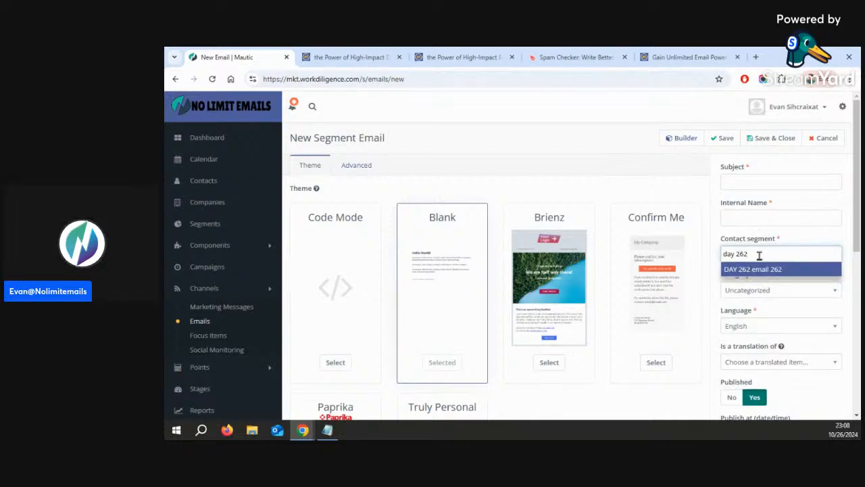
left_click(760, 270)
Set the email's subject to "see this?" and its internal name to "day 262 email 262", and save it.
left_click(750, 186)
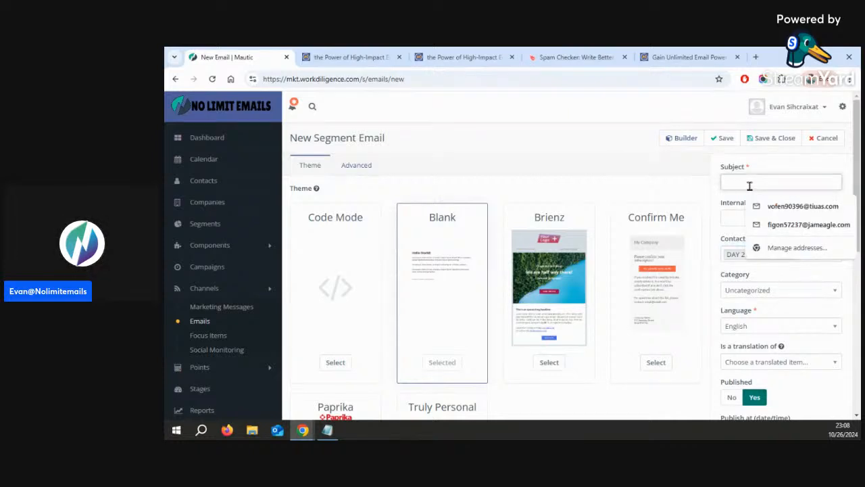
type("see thi")
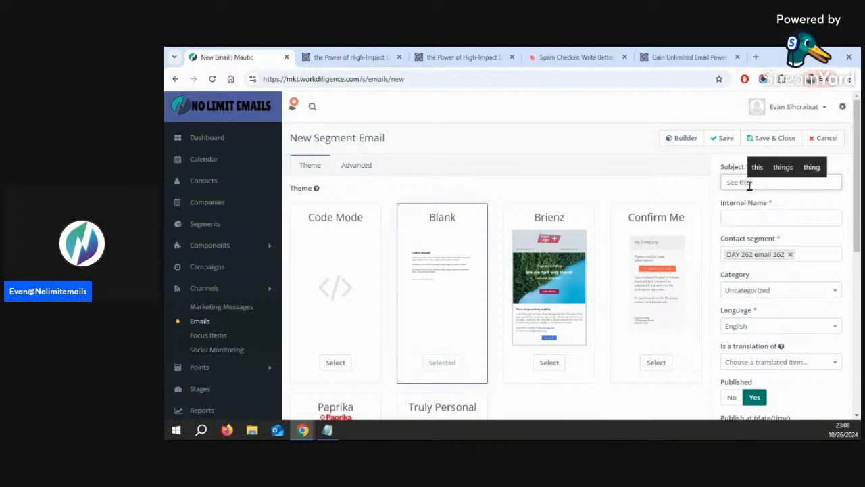
type("s?")
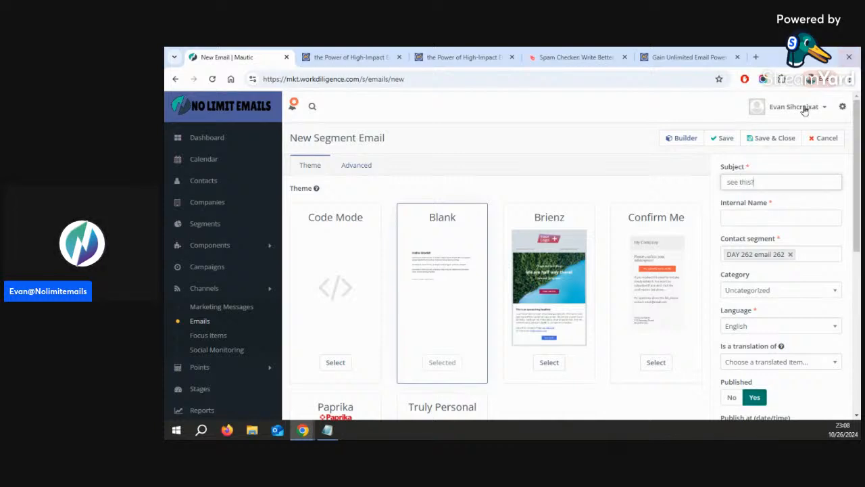
left_click(722, 141)
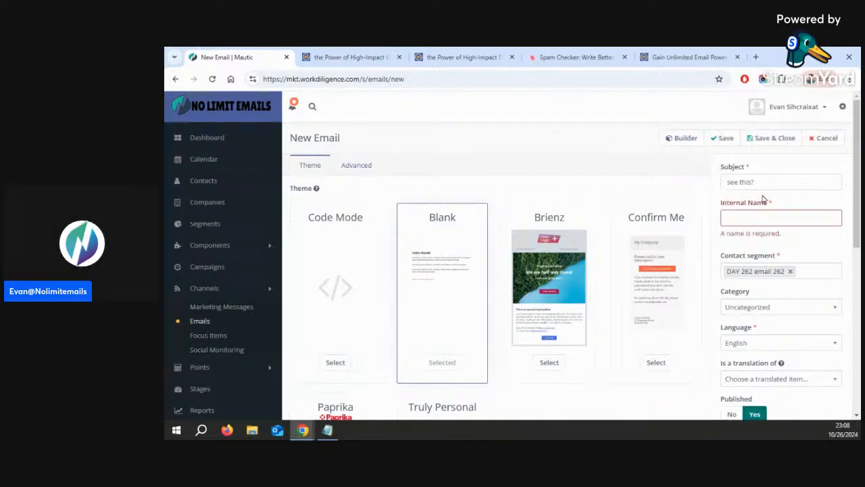
left_click(754, 215)
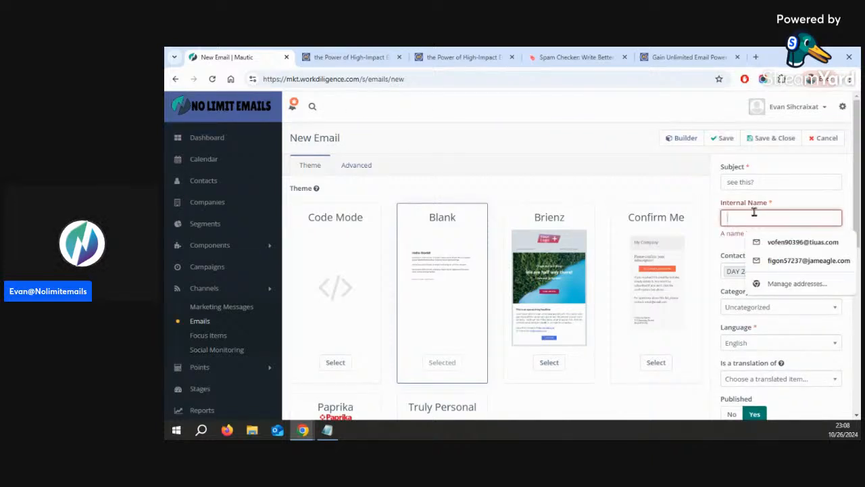
type("day")
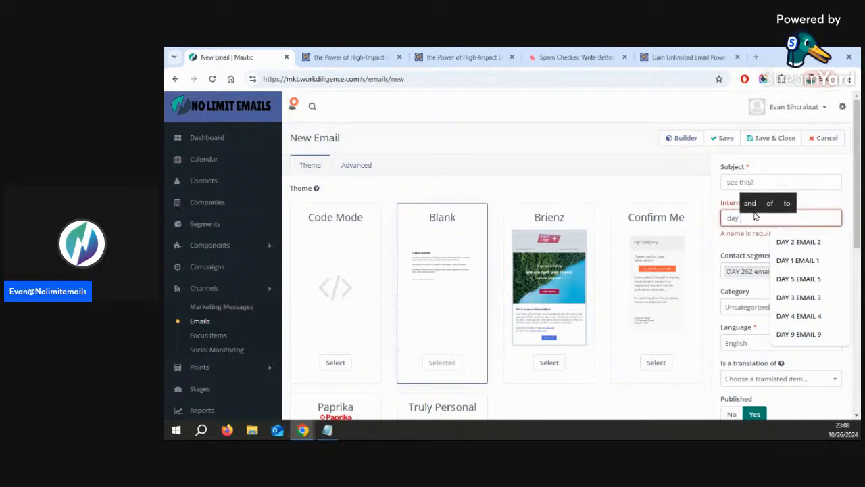
type("262")
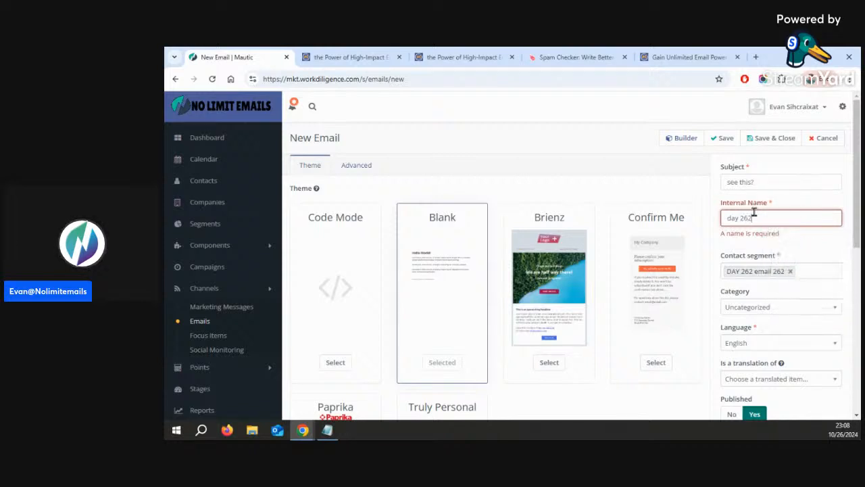
type(" emai")
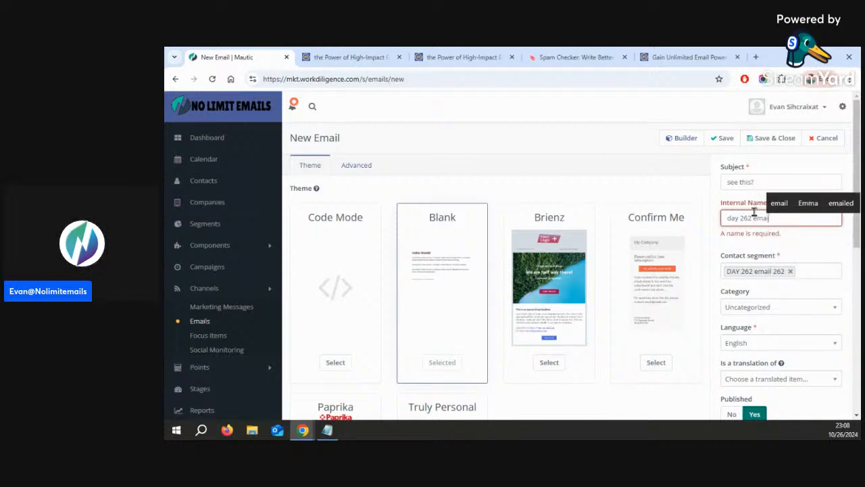
type("l 262")
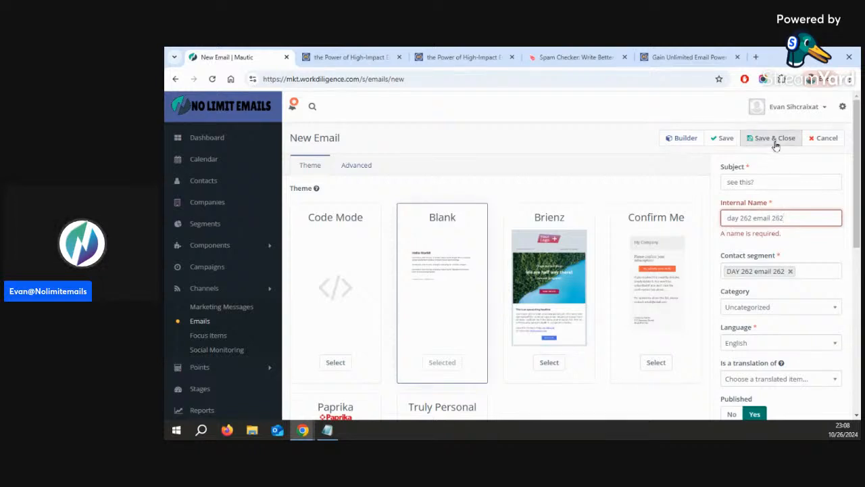
left_click(721, 138)
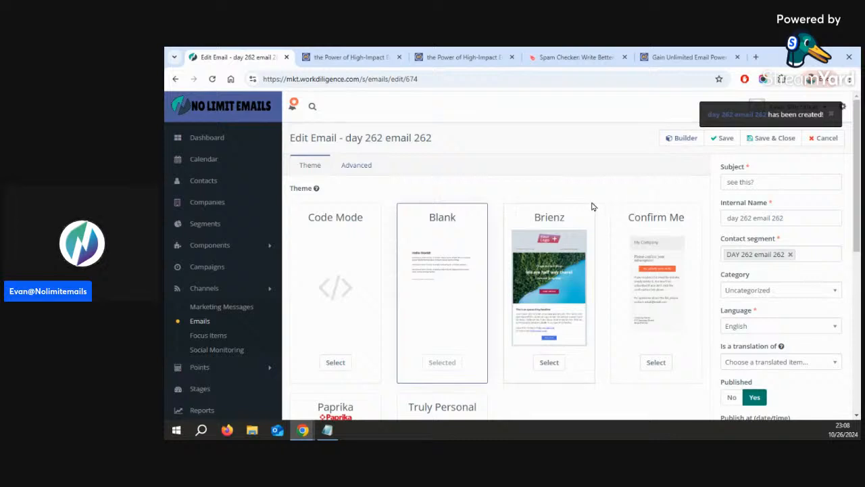
Open the day 262 email in the builder and select its Hello World! heading.
left_click(682, 138)
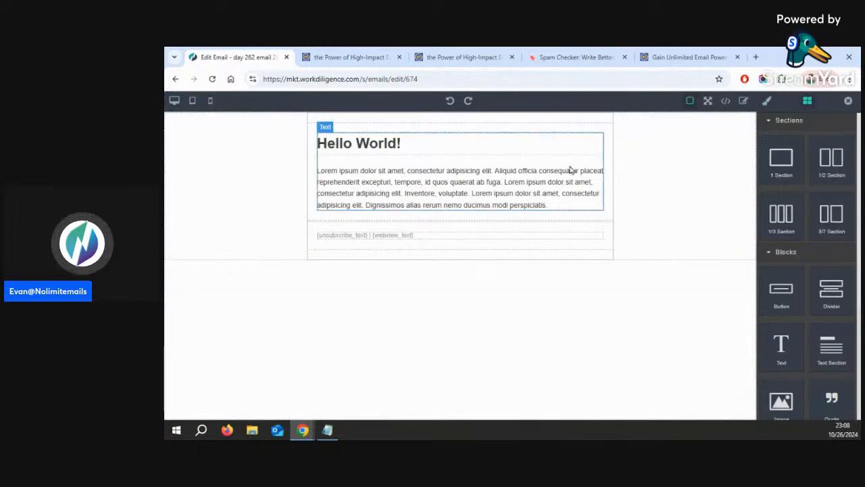
left_click(582, 146)
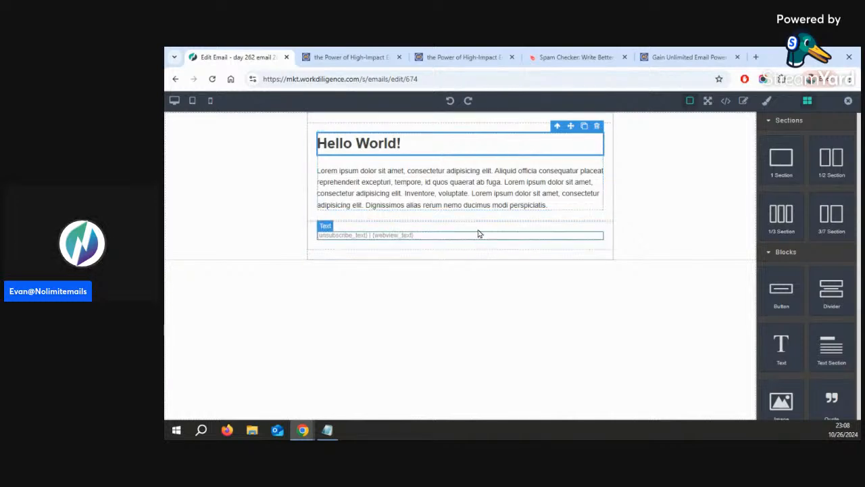
Open get.nolimitemails.com in a new tab, view its page source and copy the entire source code.
left_click(756, 57)
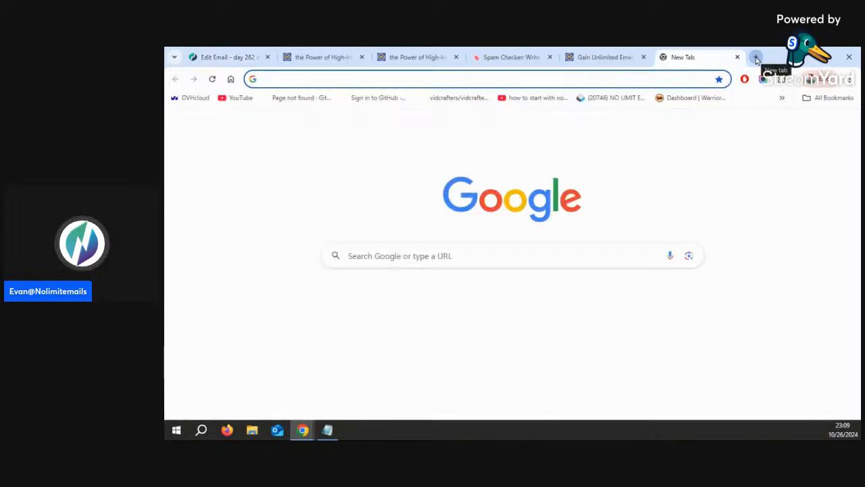
type("get.nolimitemails.com")
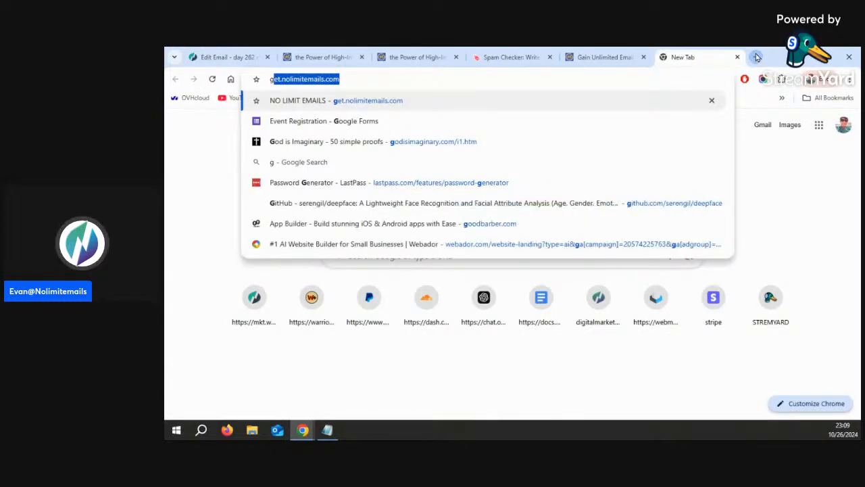
key("Return")
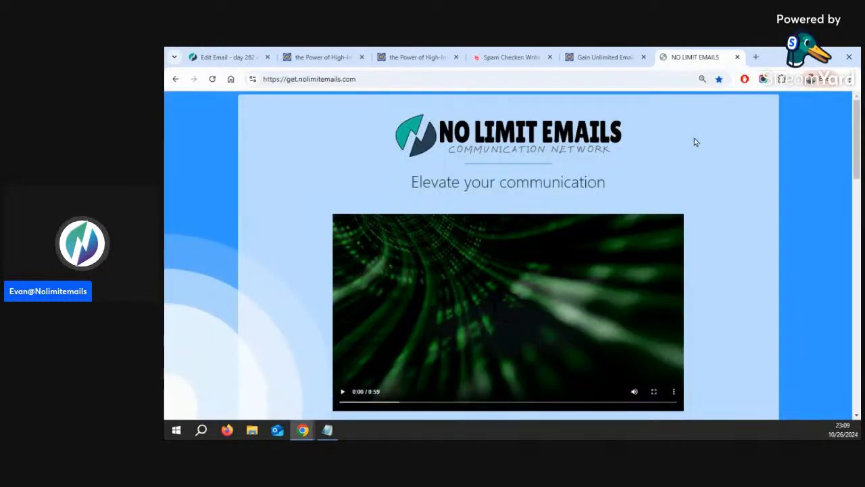
scroll(808, 202, "down", 6)
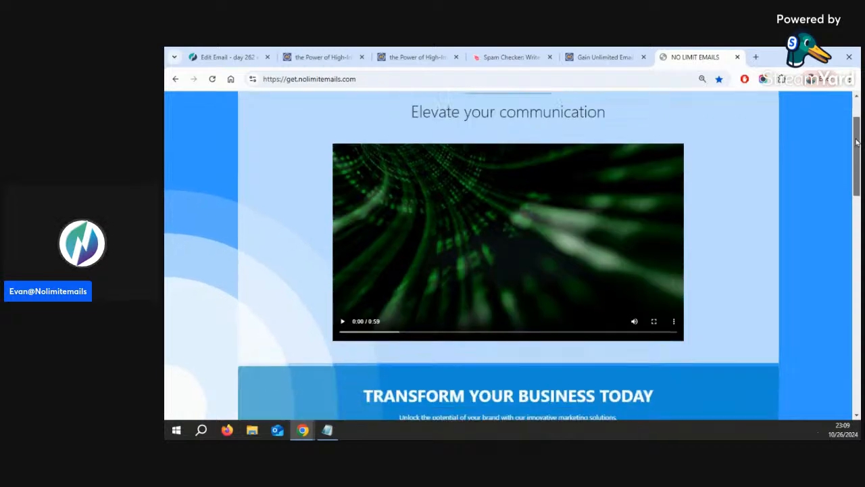
right_click(804, 198)
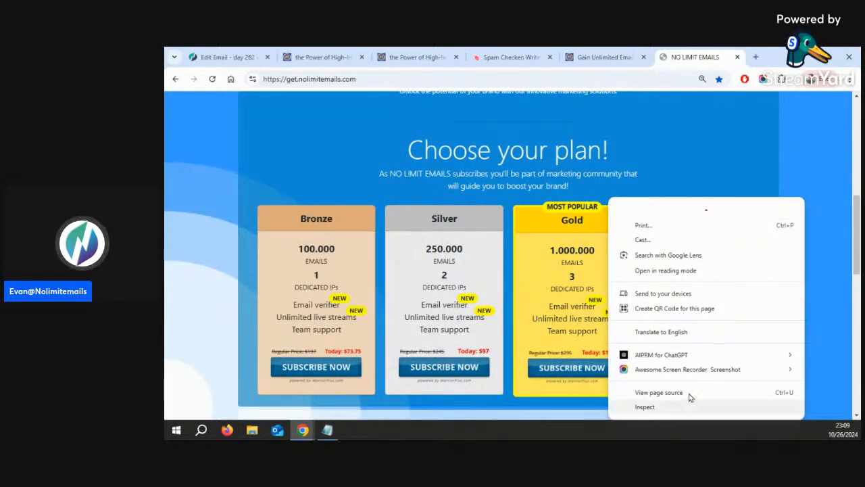
left_click(686, 395)
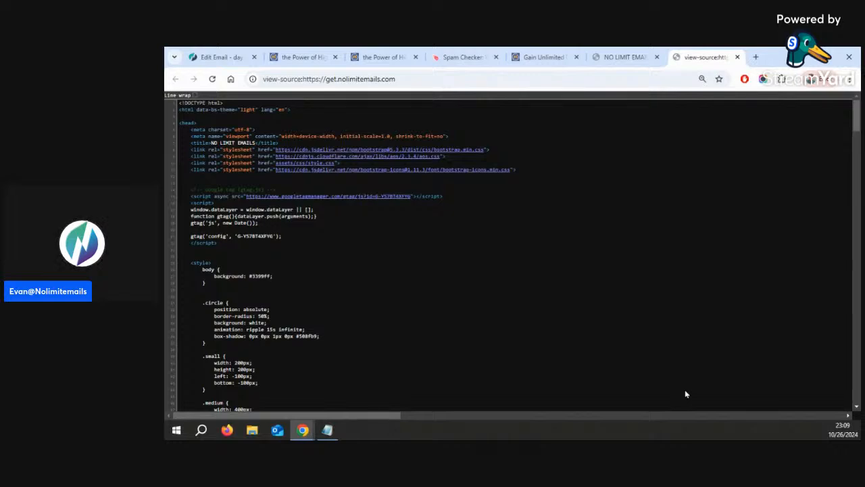
key("ctrl+a")
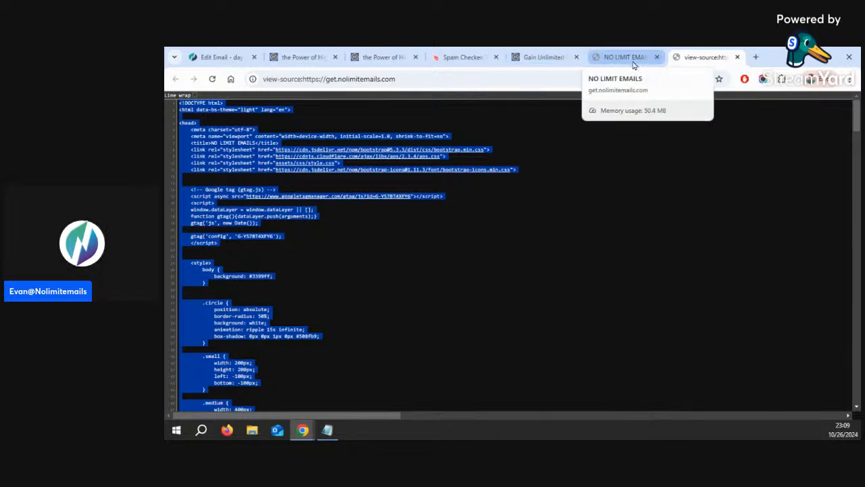
Close the older email preview tabs and the Spam Checker tab, keeping the day 262 email editor and the No Limit Emails tabs.
left_click(280, 59)
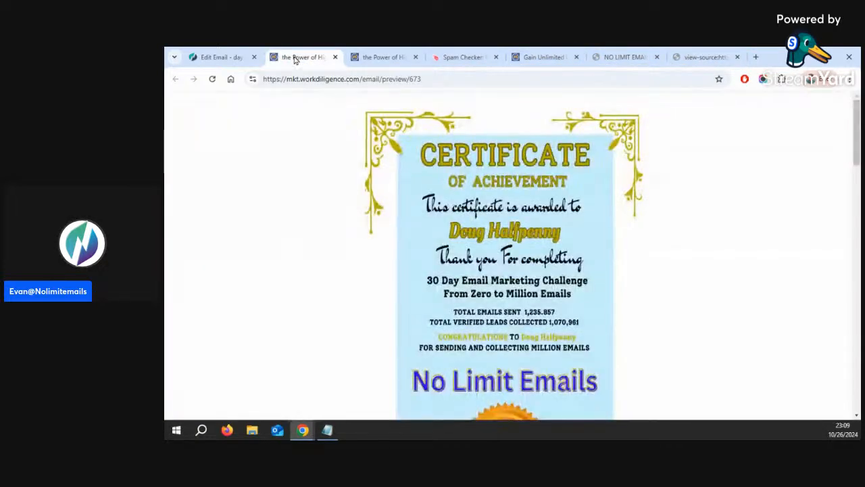
left_click(335, 57)
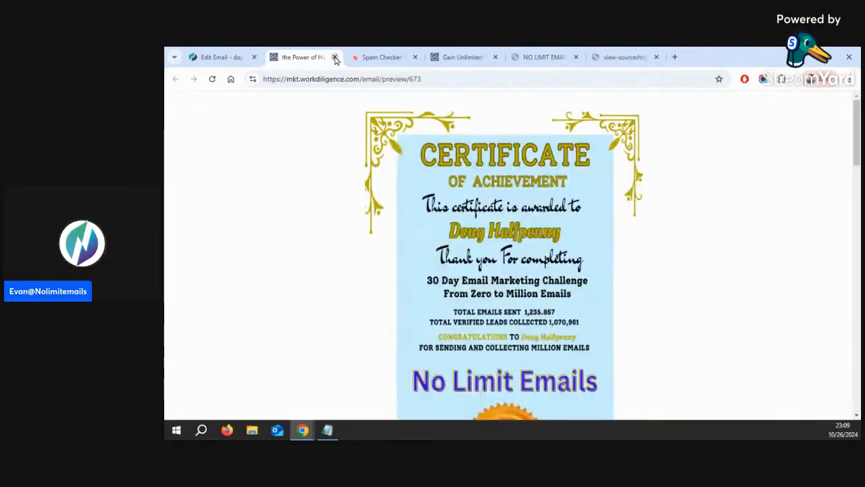
left_click(473, 56)
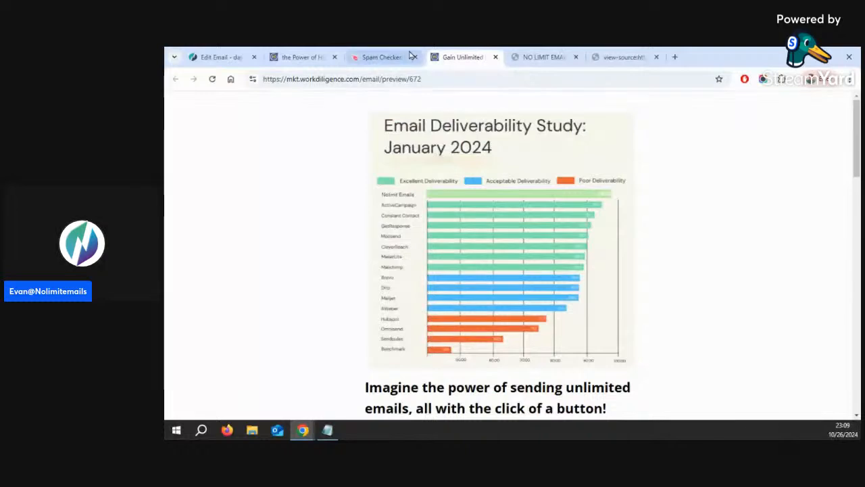
left_click(306, 57)
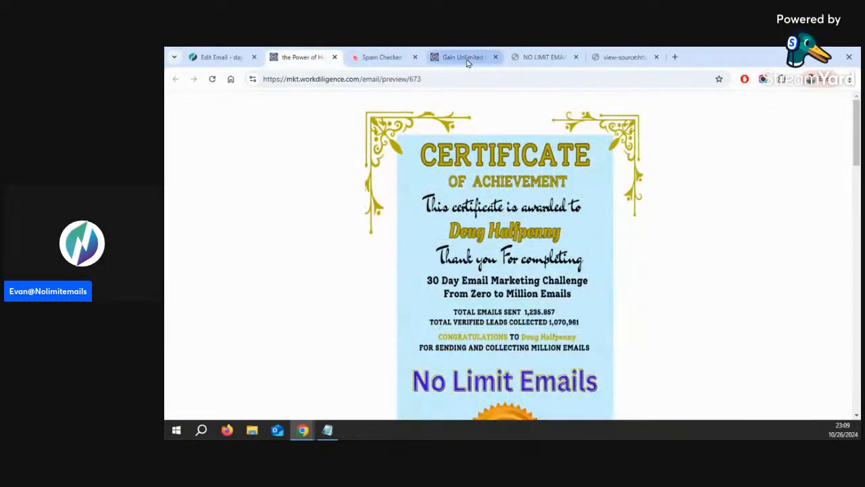
left_click(225, 58)
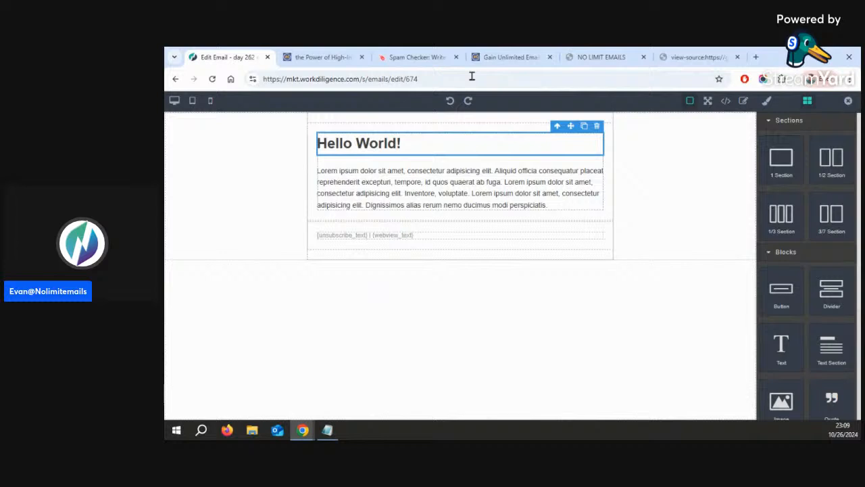
left_click(361, 57)
left_click(361, 57)
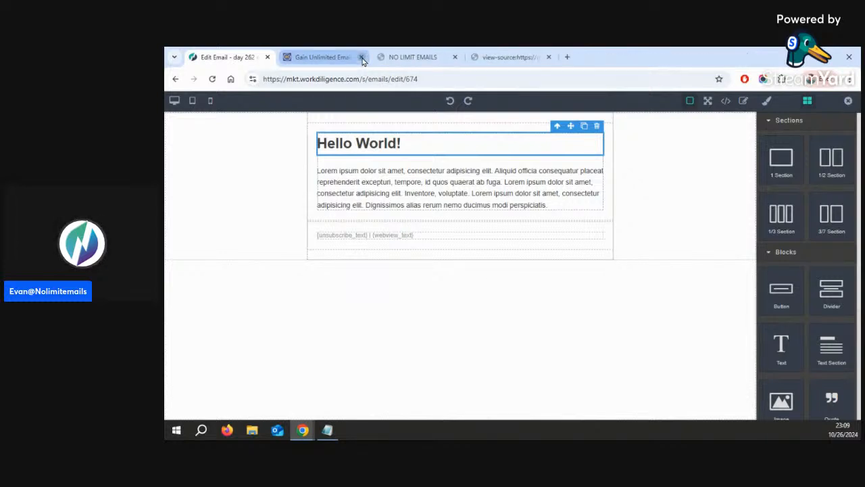
left_click(362, 57)
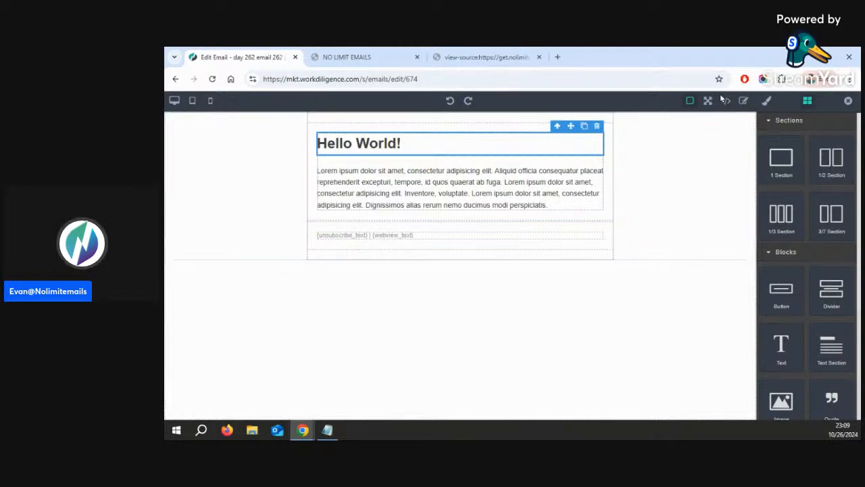
Paste the copied page source between </head> and <body> in the email's code, save it, and save and close the email.
left_click(743, 100)
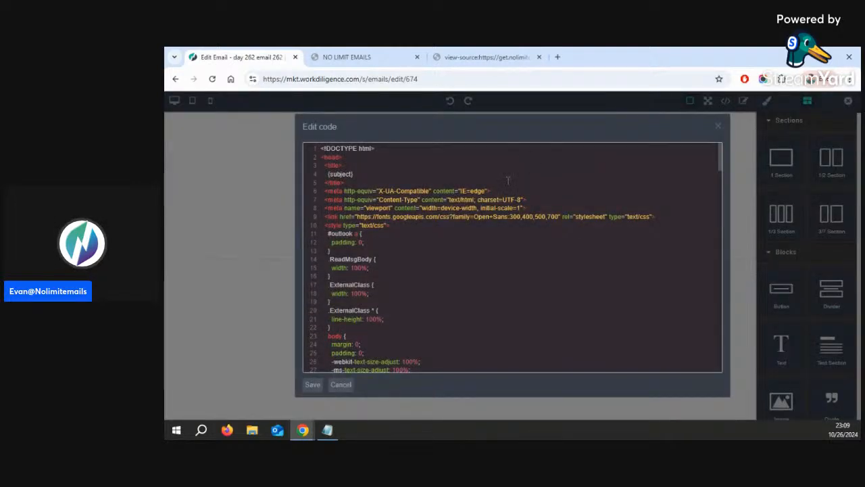
left_click_drag(721, 160, 725, 245)
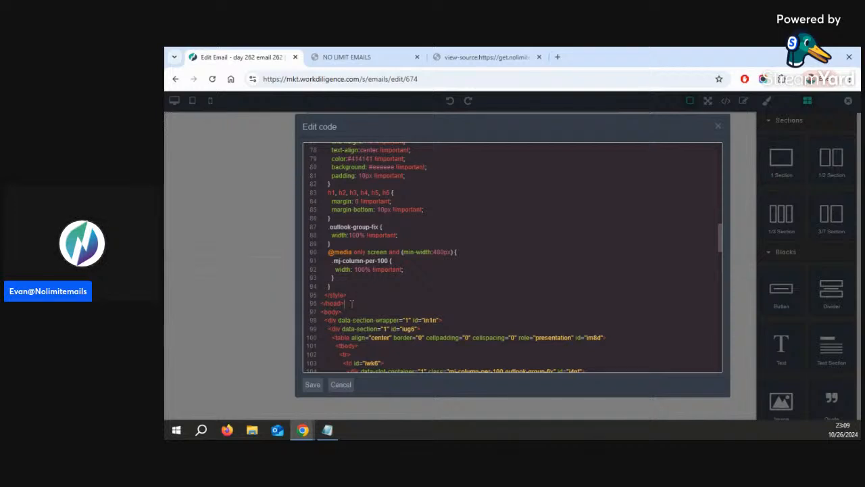
key("Return")
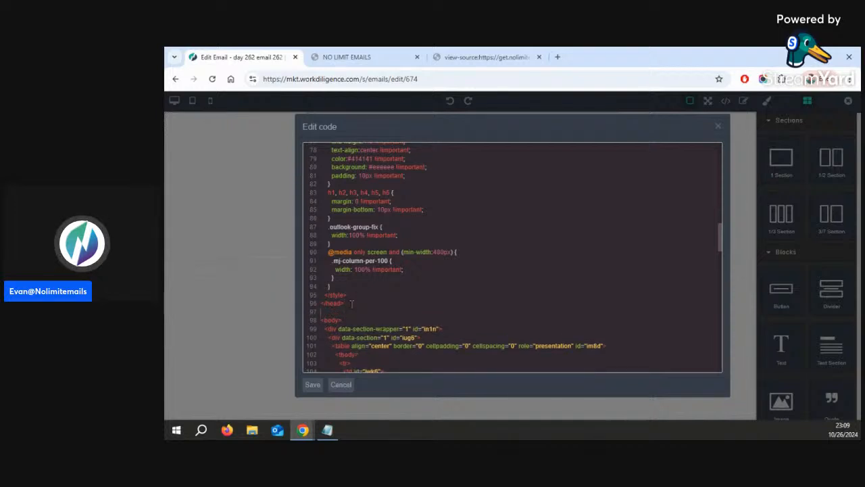
key("ctrl+End")
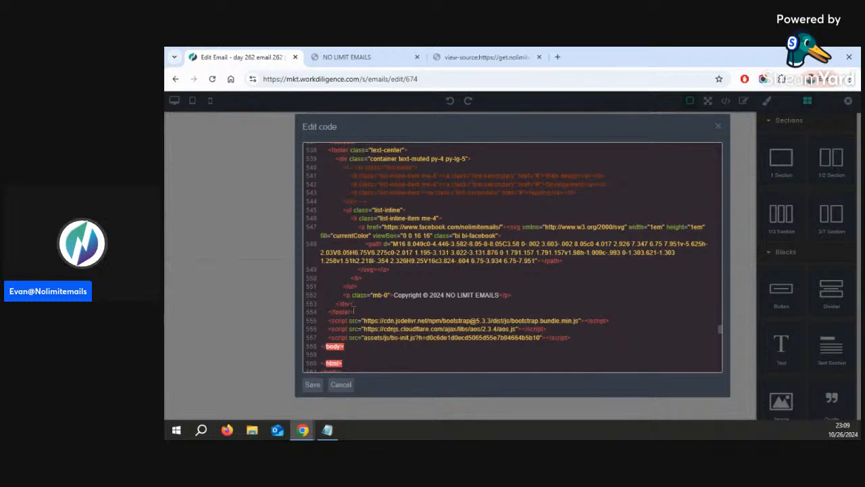
left_click(312, 385)
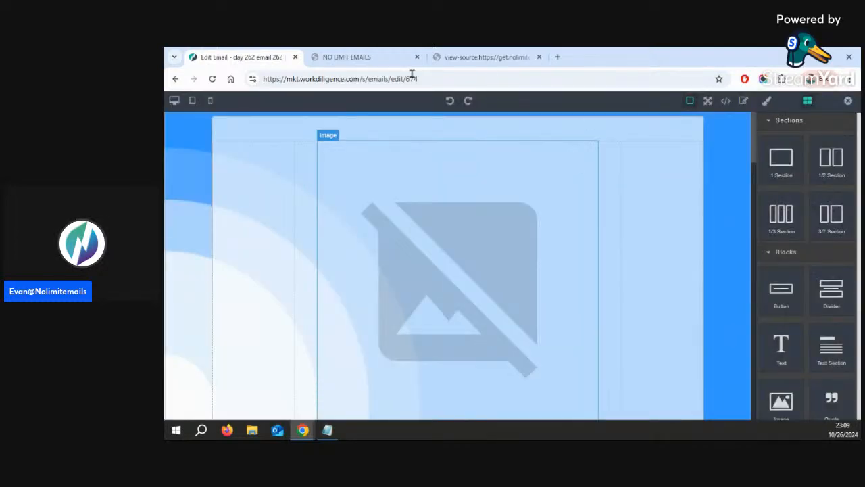
left_click(848, 102)
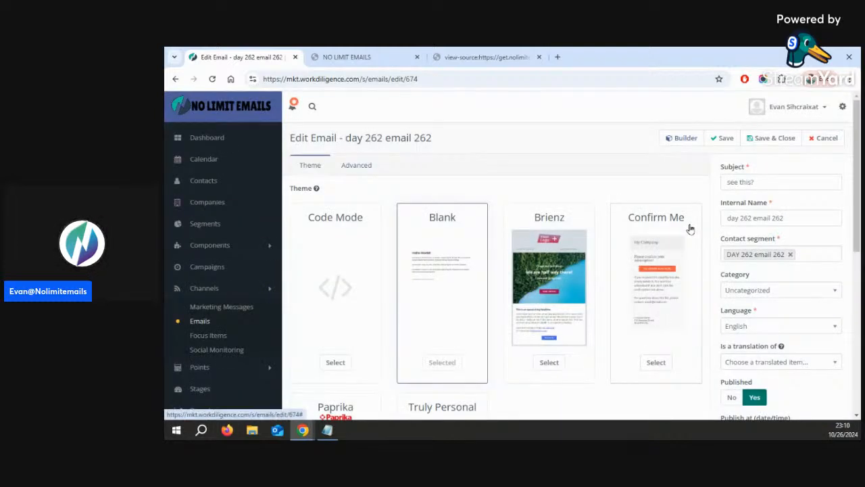
left_click(782, 144)
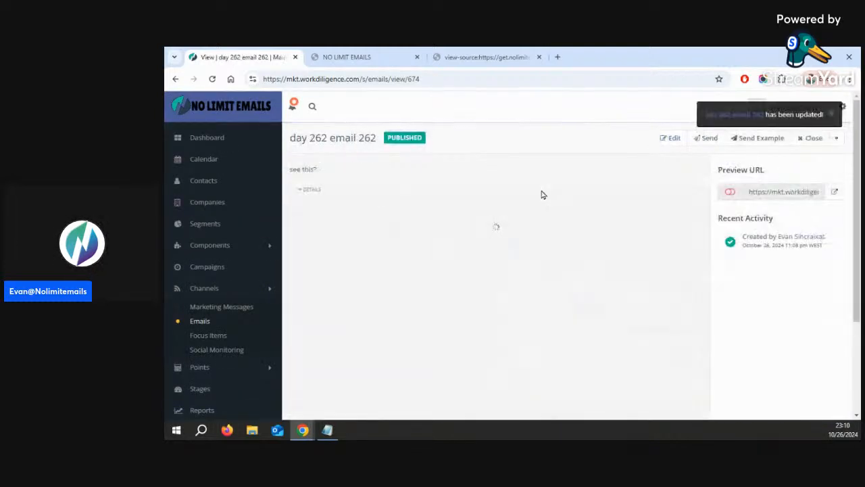
Preview the day 262 email, test the Gold plan's Subscribe Now link and close the checkout page.
left_click(834, 192)
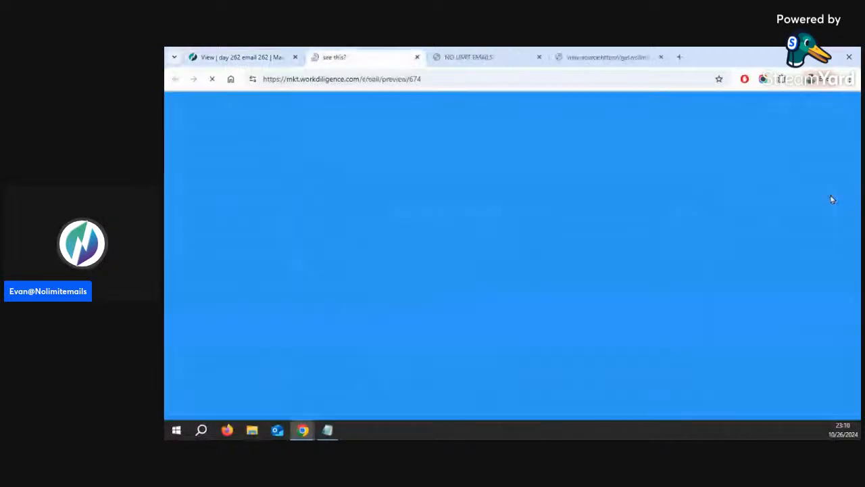
left_click_drag(855, 146, 855, 275)
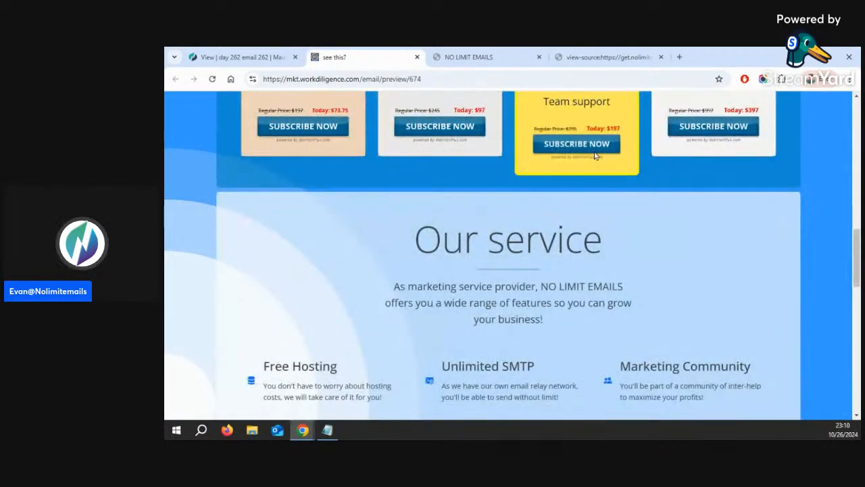
left_click(570, 145)
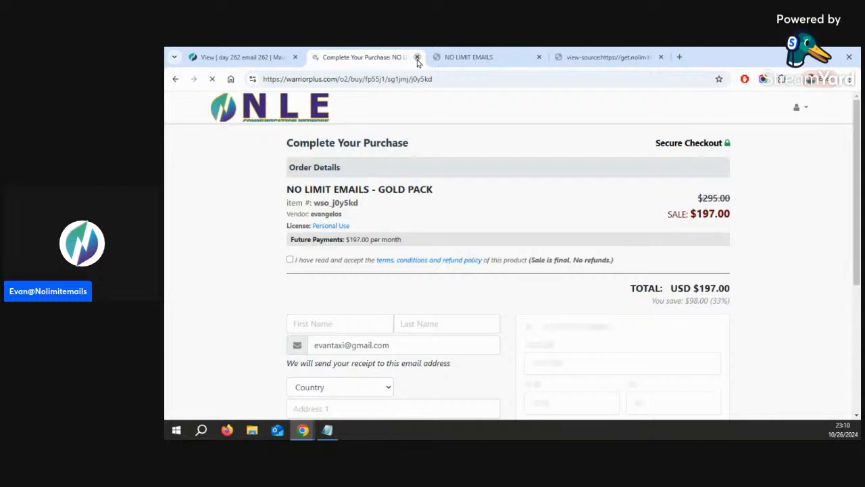
left_click(417, 58)
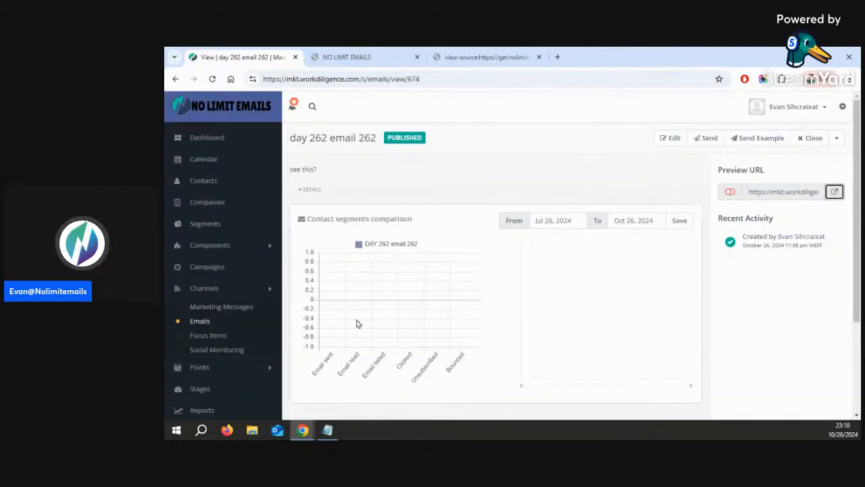
Preview the email again and check the placeholder text and unsubscribe line below its footer.
left_click(836, 192)
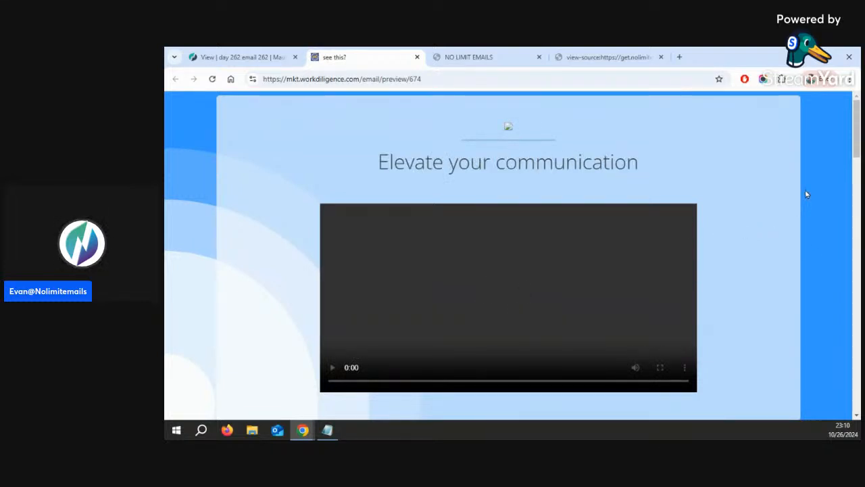
left_click_drag(857, 134, 849, 436)
left_click_drag(360, 283, 672, 327)
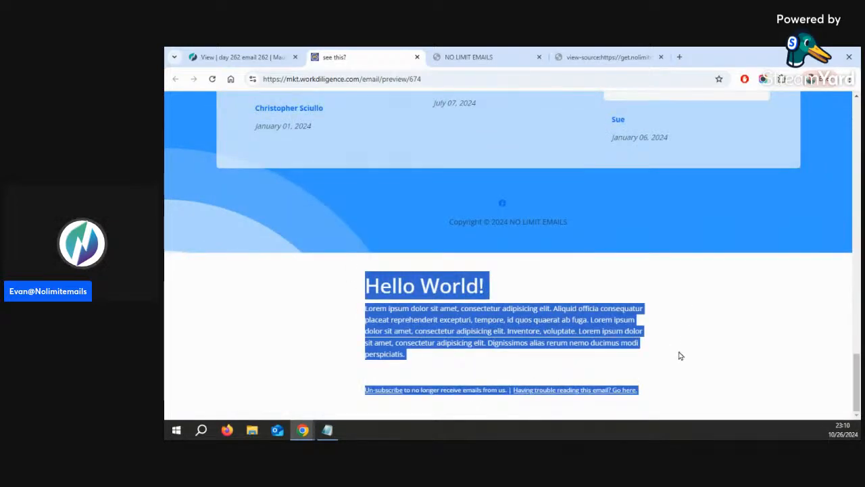
left_click(467, 365)
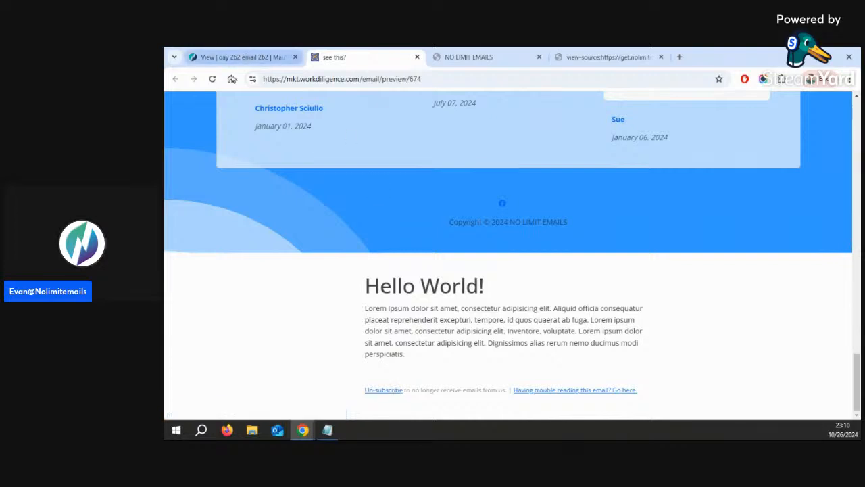
Close the preview and reopen the day 262 email in the builder for editing.
left_click(234, 56)
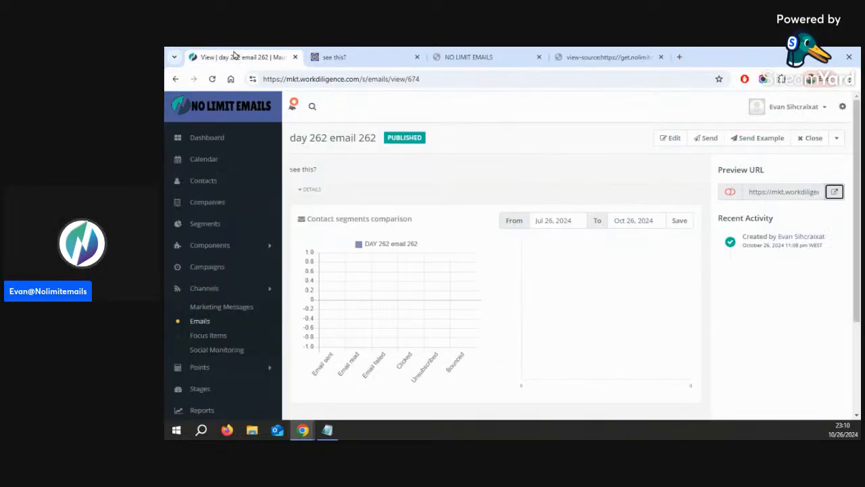
left_click(671, 144)
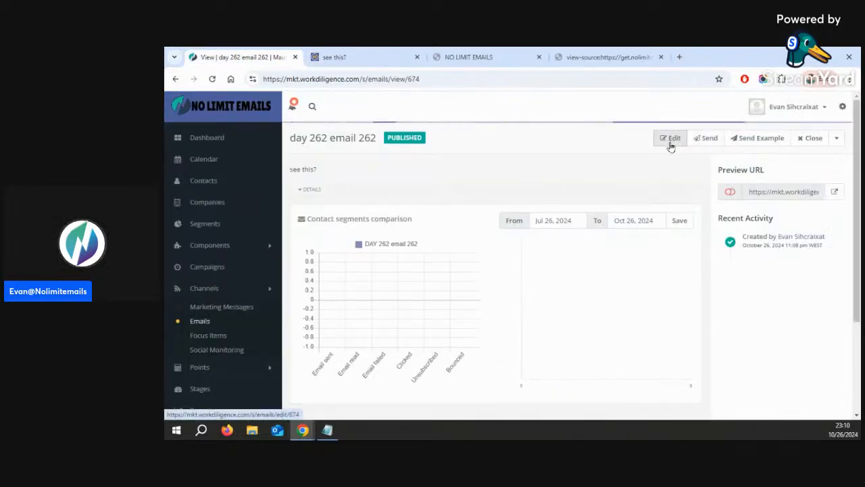
left_click(418, 56)
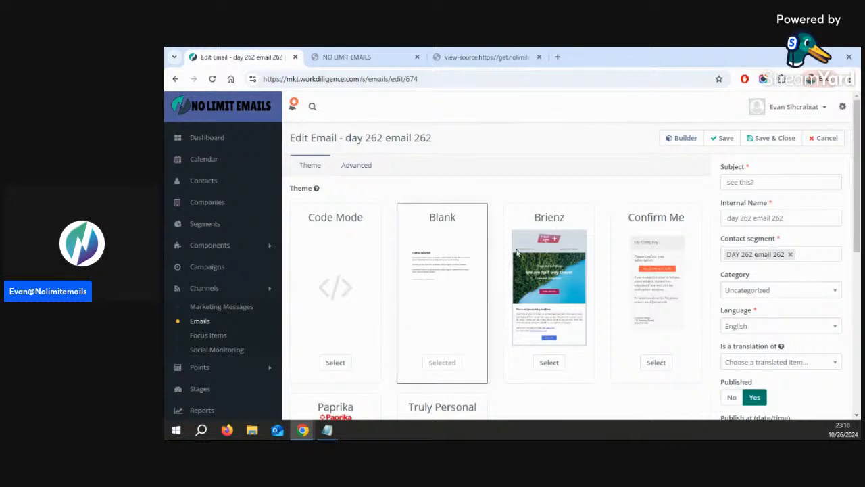
left_click(674, 140)
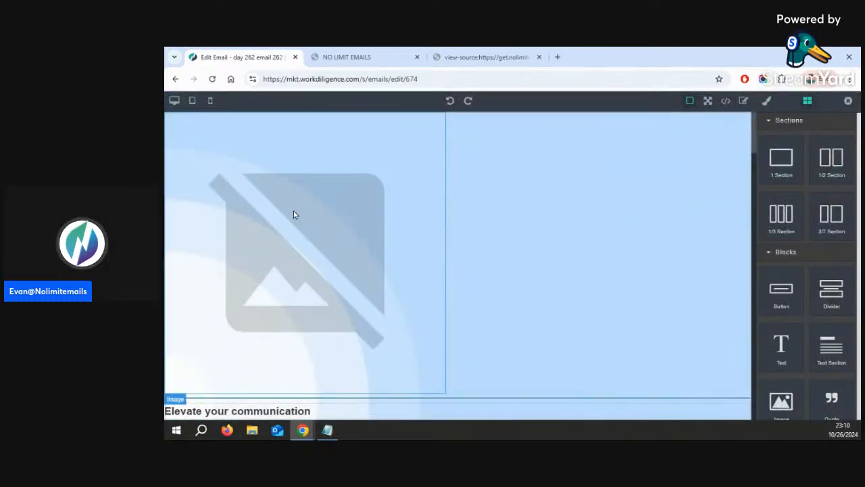
Try deleting the placeholder image above the "Elevate your communication" heading, and undo the deletion.
left_click(263, 247)
left_click(439, 398)
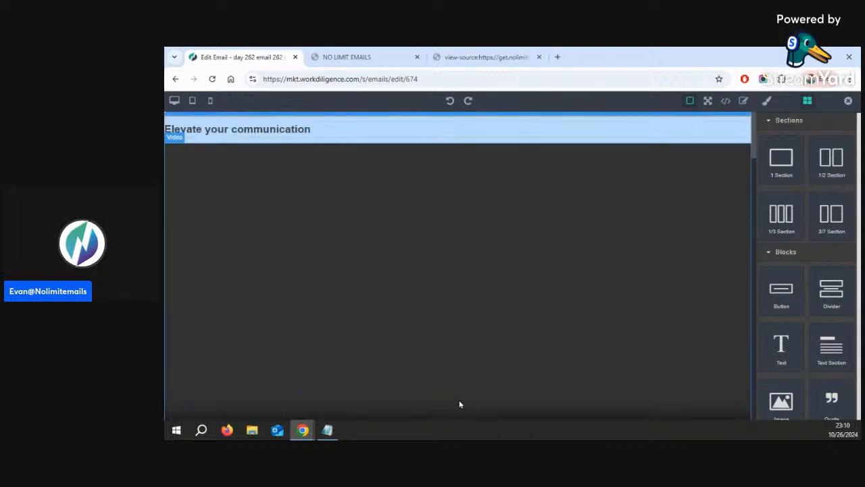
left_click(450, 102)
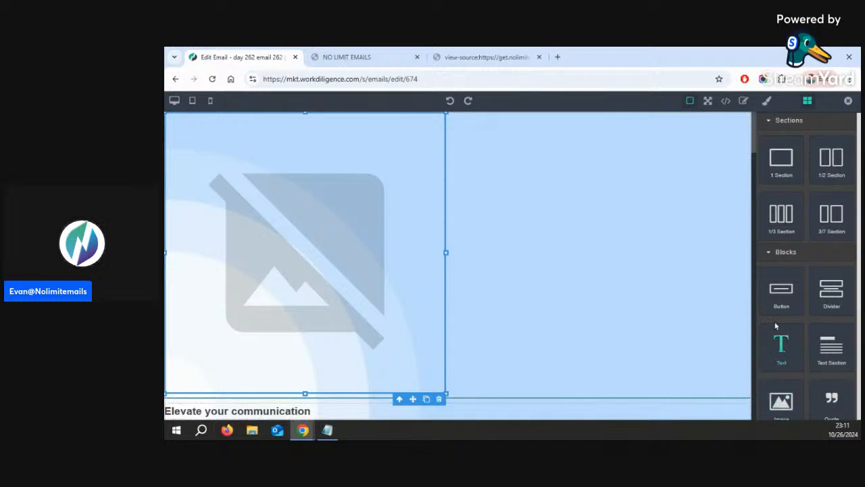
Delete the "Hello World!" heading, the lorem ipsum text and their emptied block below the footer, and save the email.
scroll(742, 266, "down", 20)
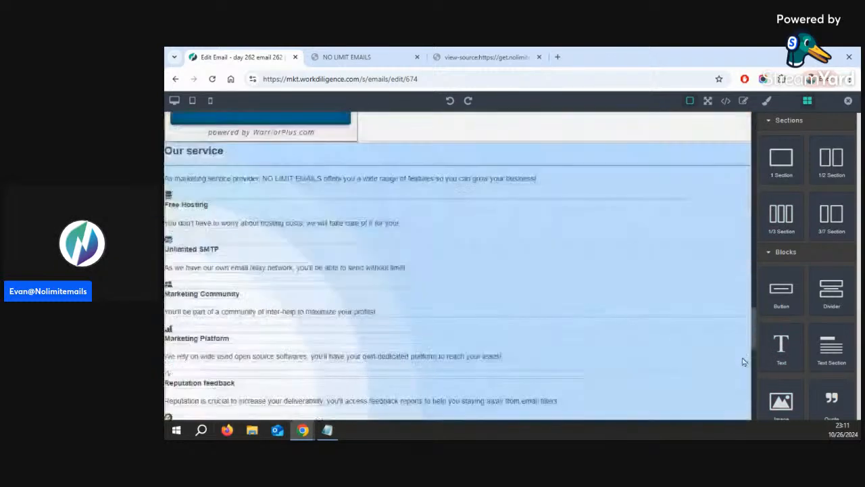
left_click(563, 305)
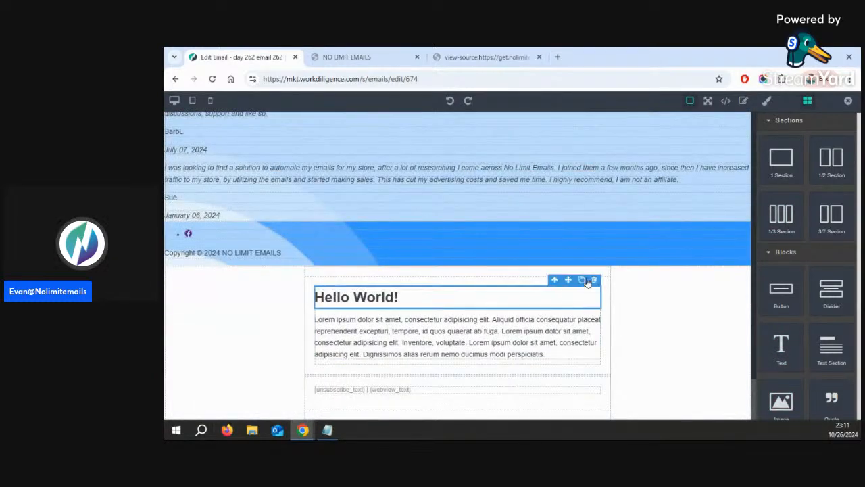
left_click(593, 281)
left_click(561, 330)
left_click(597, 308)
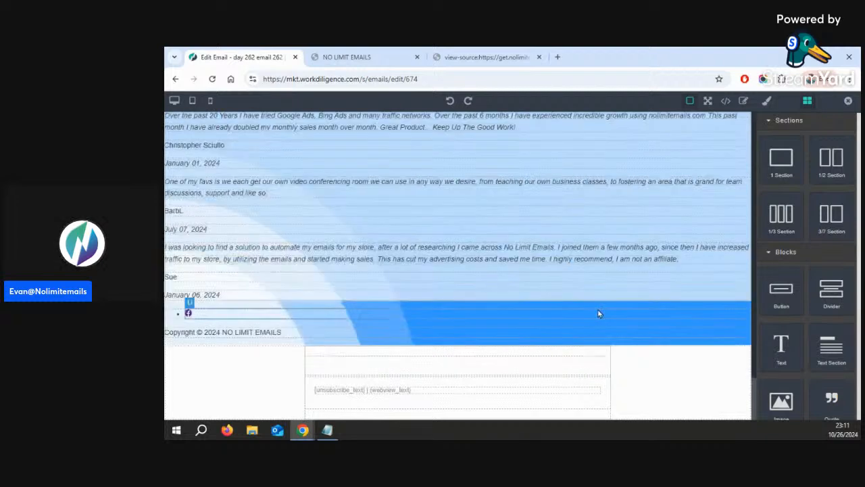
left_click(585, 364)
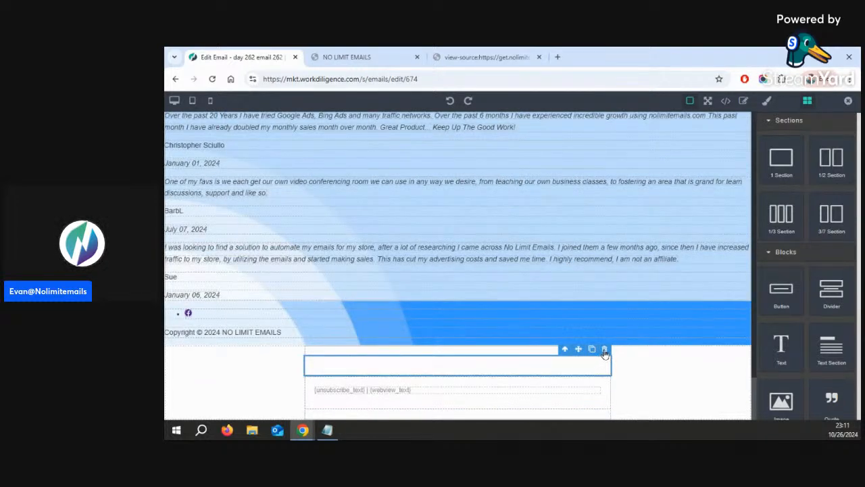
left_click(605, 350)
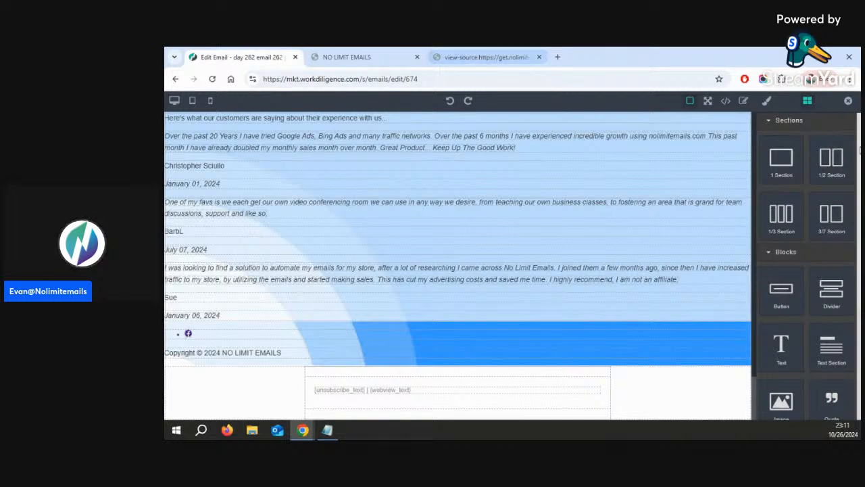
left_click(848, 101)
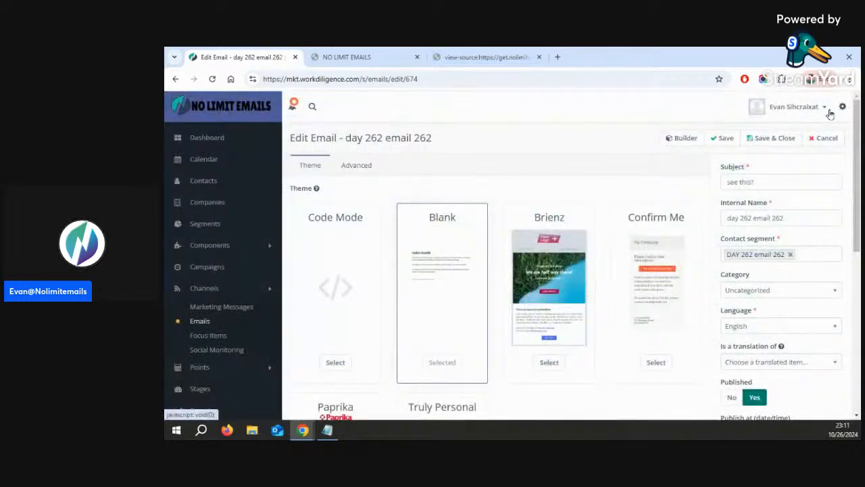
left_click(770, 138)
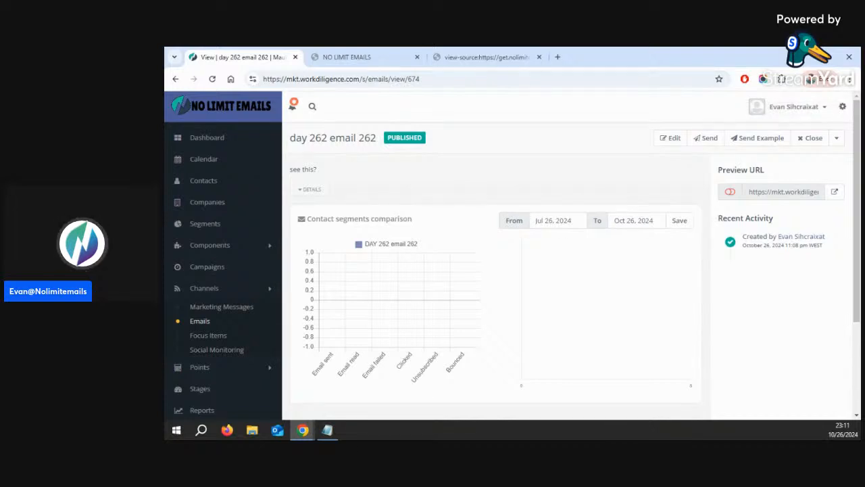
Replace the email's contact segment DAY 262 email 262 with DAY 132 EMAIL 132 and save the email.
left_click(668, 137)
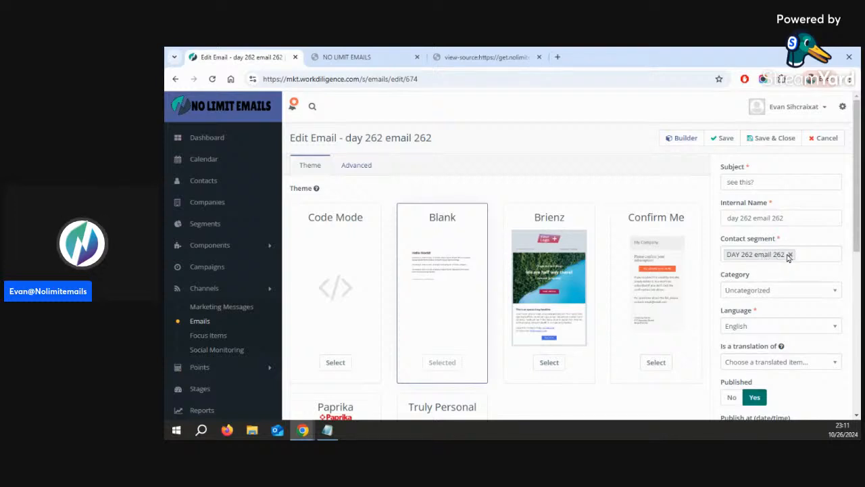
left_click(809, 254)
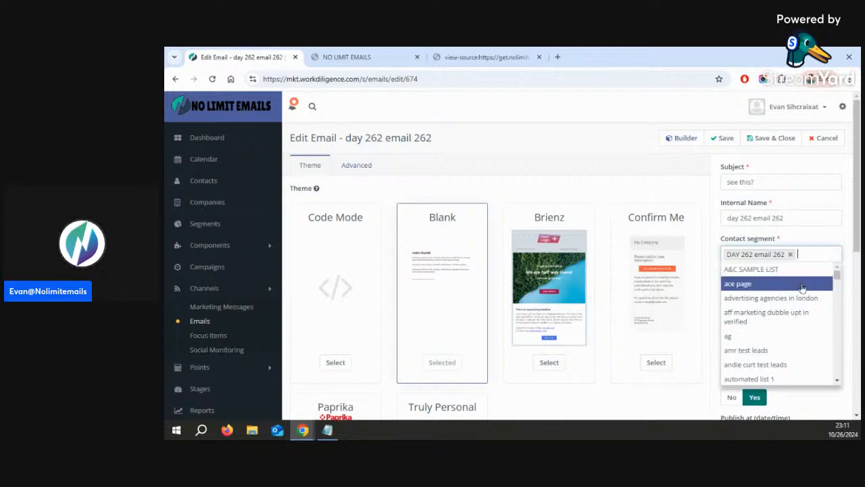
scroll(778, 375, "down", 1)
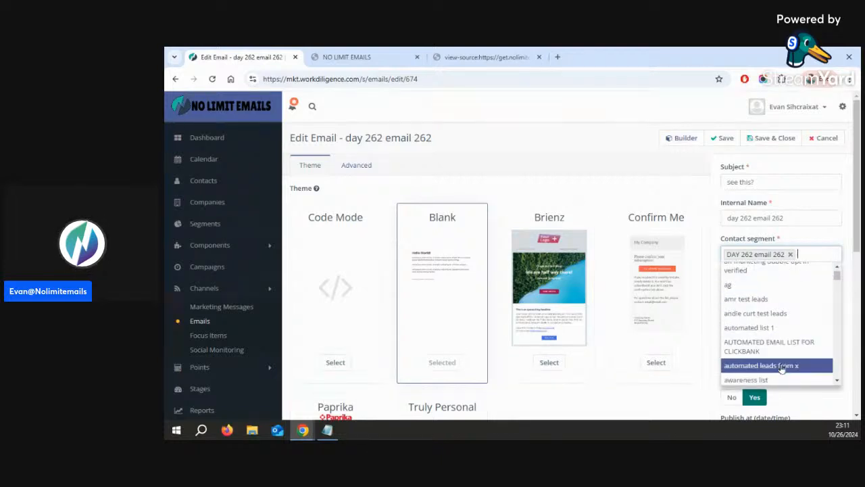
scroll(778, 376, "up", 3)
scroll(774, 389, "down", 1)
scroll(805, 260, "down", 1)
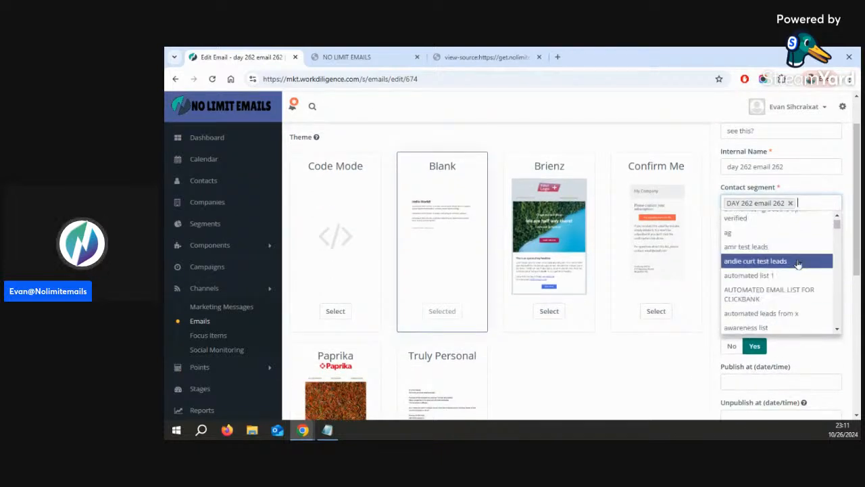
left_click_drag(837, 222, 836, 240)
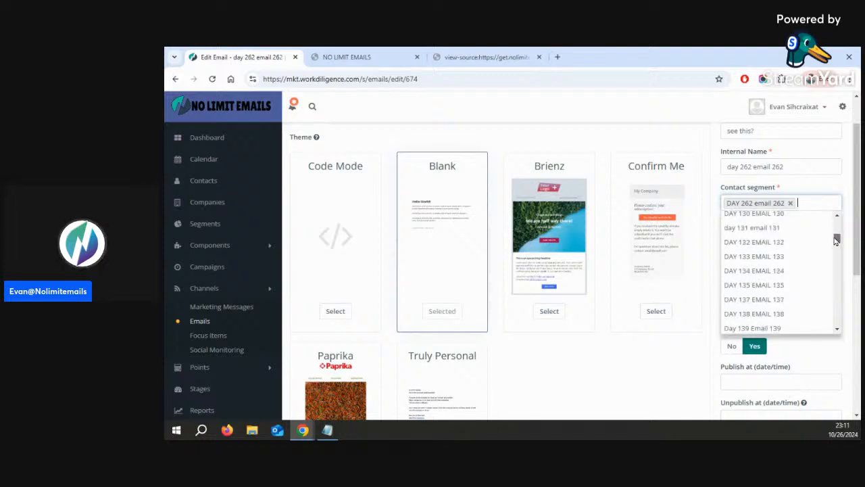
left_click(781, 244)
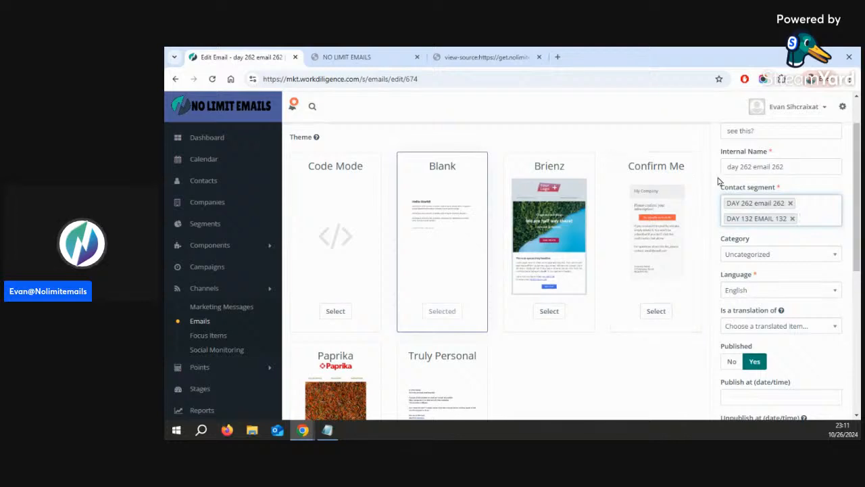
left_click(790, 204)
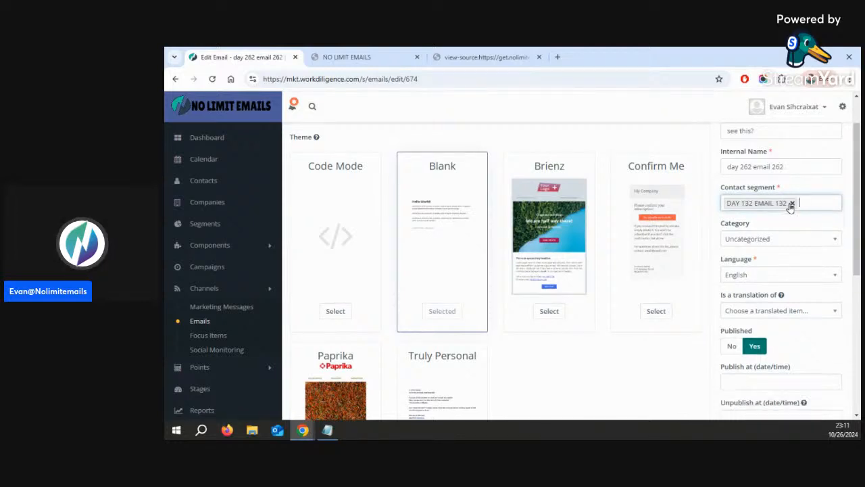
scroll(777, 206, "up", 1)
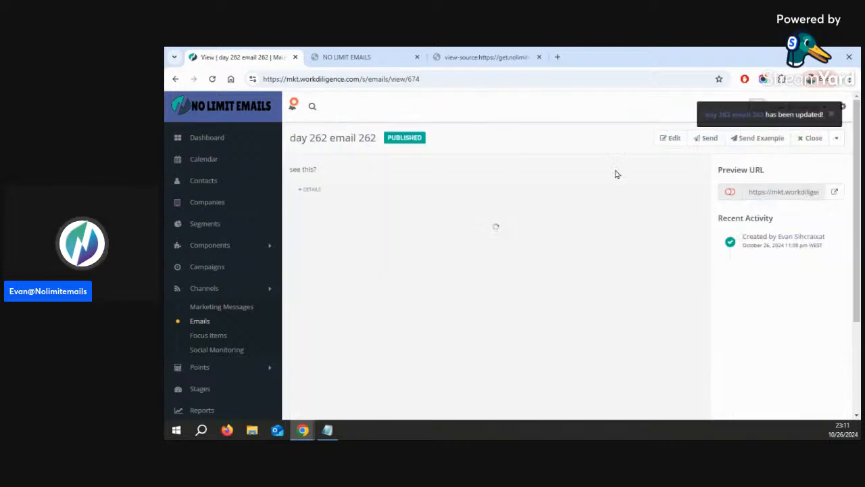
Send the day 262 email to its pending contacts in batches of 100 and return to the email's overview.
left_click(707, 138)
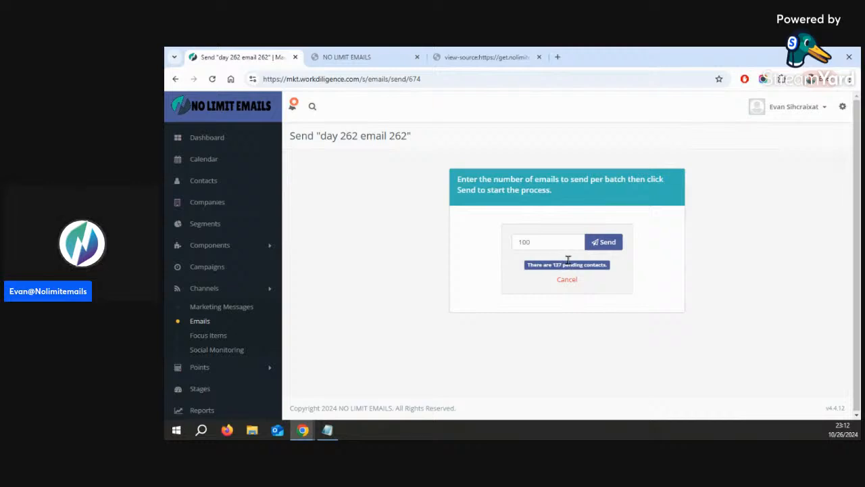
left_click(608, 248)
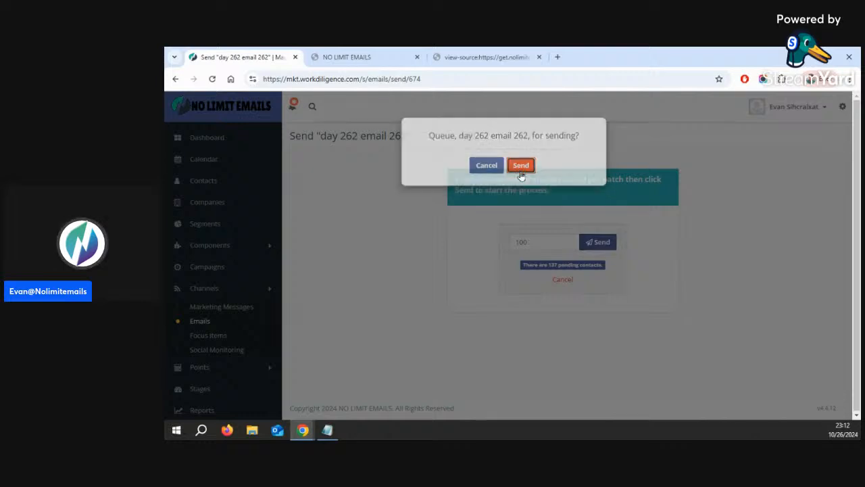
left_click(521, 166)
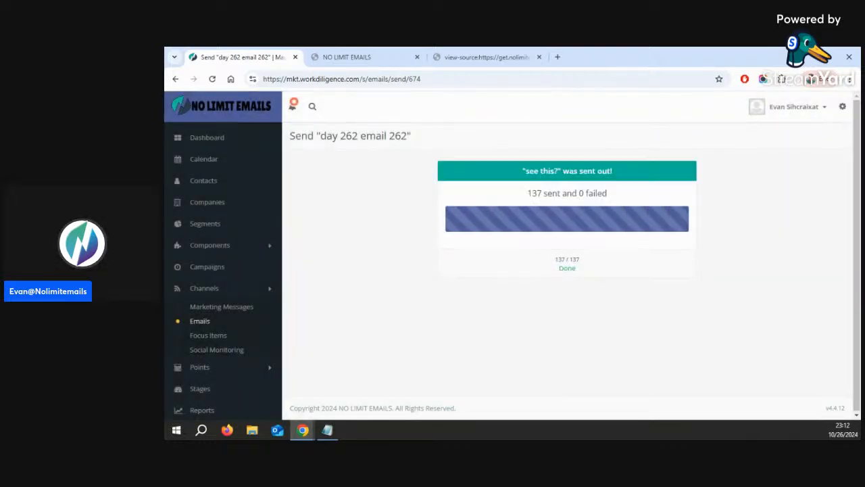
left_click(568, 268)
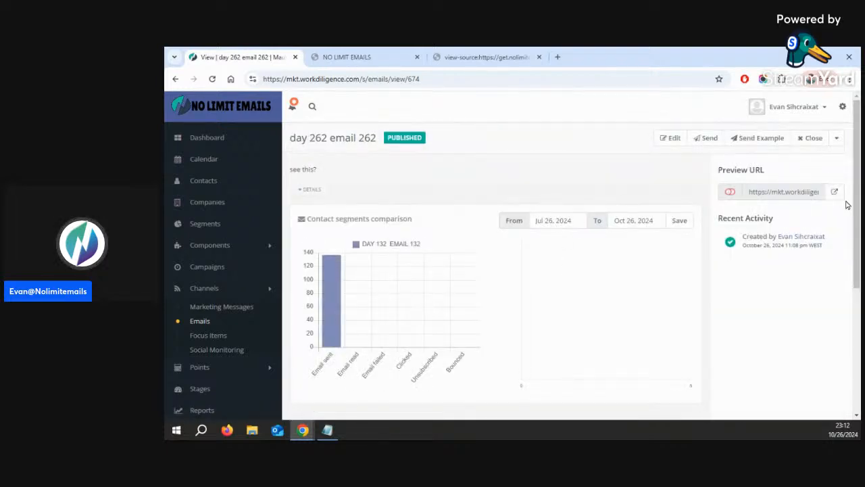
Open the preview of the sent day 262 email.
left_click(837, 194)
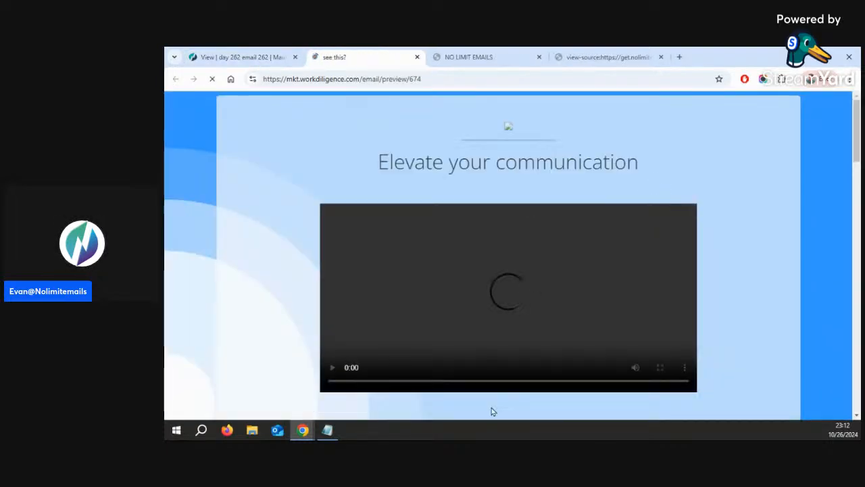